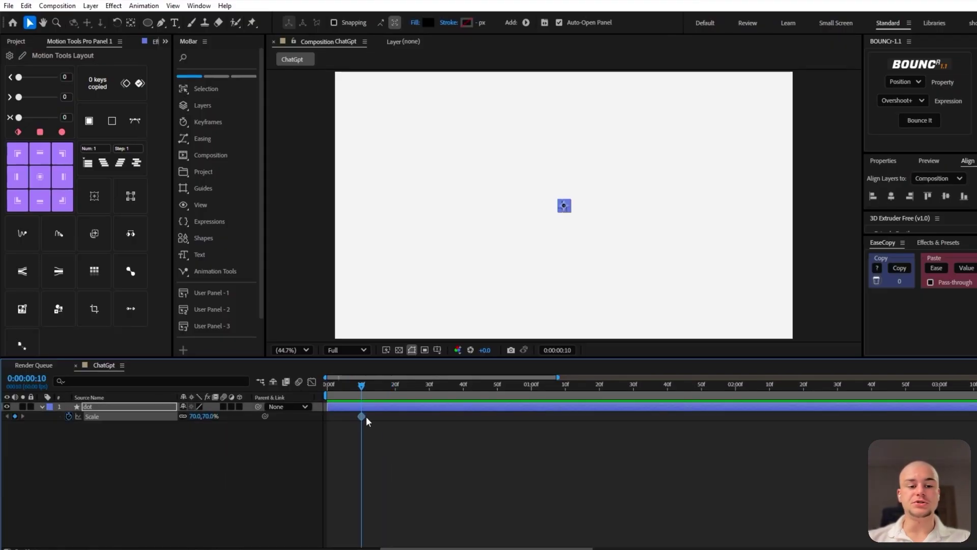
- Set the dot's Scale to 80% at frame 10
text(80)
key(Return)
- Keyframe the dot's Opacity from 0% at frame 13 to 100% at frame 19 and apply Easy Ease to both keyframes
drag(362, 386, 379, 387)
click(129, 406)
key(shift+t)
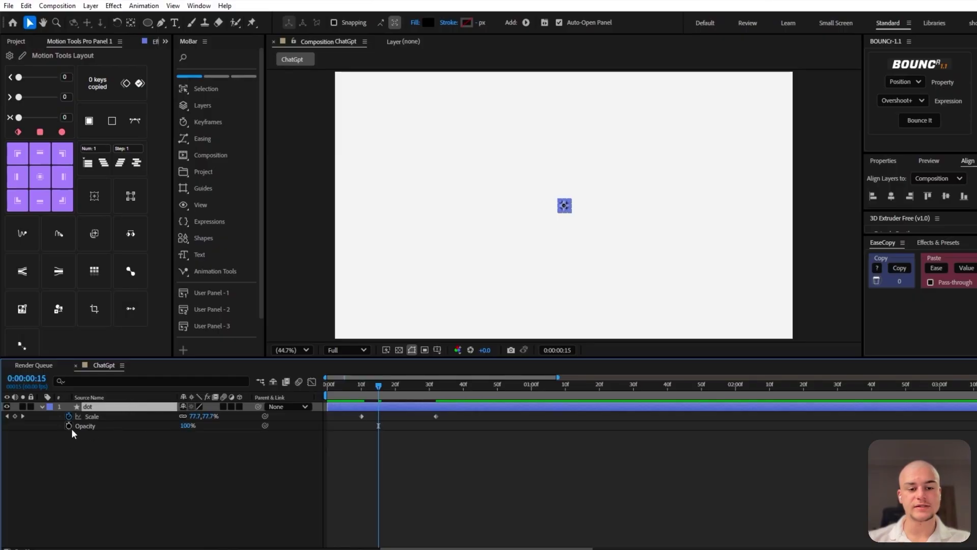
click(69, 426)
click(391, 394)
drag(391, 393, 394, 393)
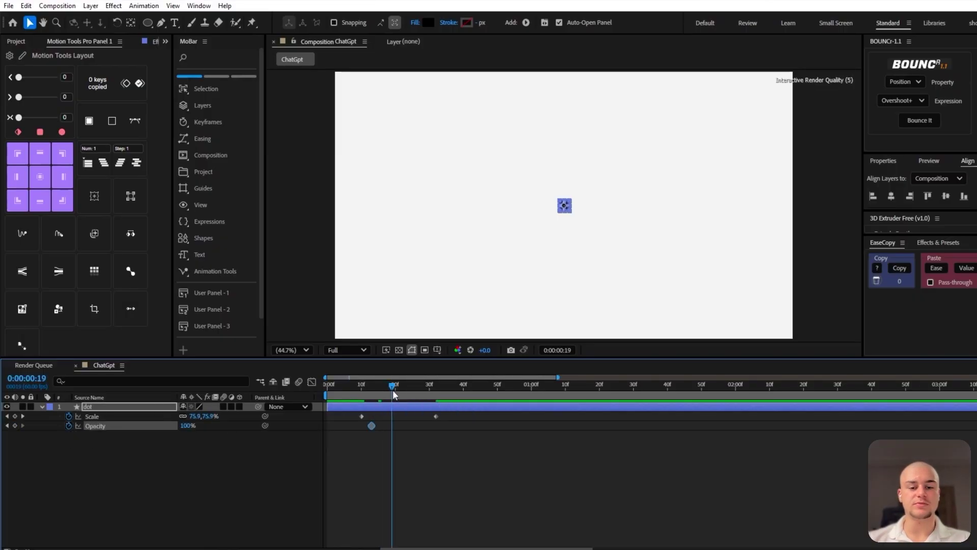
click(14, 426)
text(j)
text(0)
key(Return)
drag(399, 441, 358, 427)
key(F9)
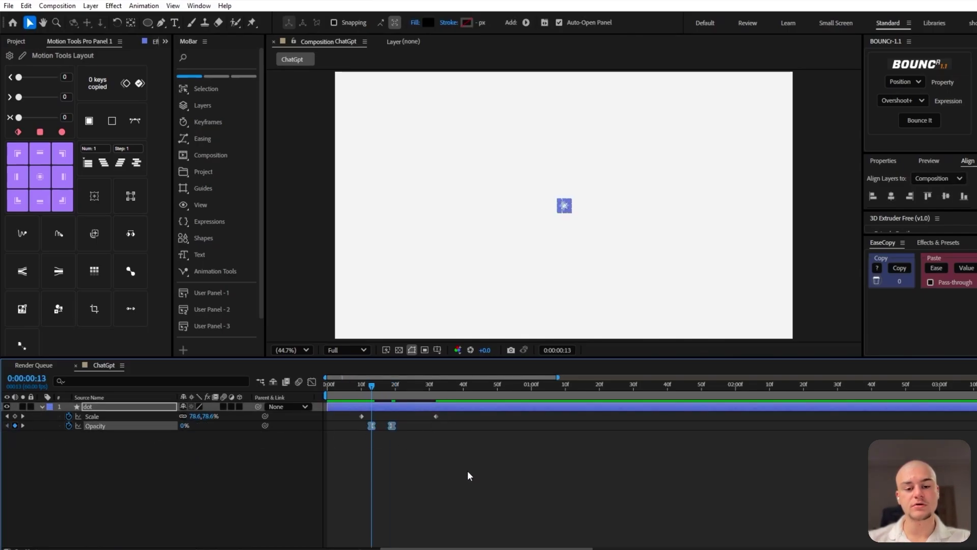
- Apply an in-and-out ease of 80 to the dot's Scale keyframes with Motion Tools
click(467, 472)
click(92, 416)
click(68, 118)
text(80)
key(Return)
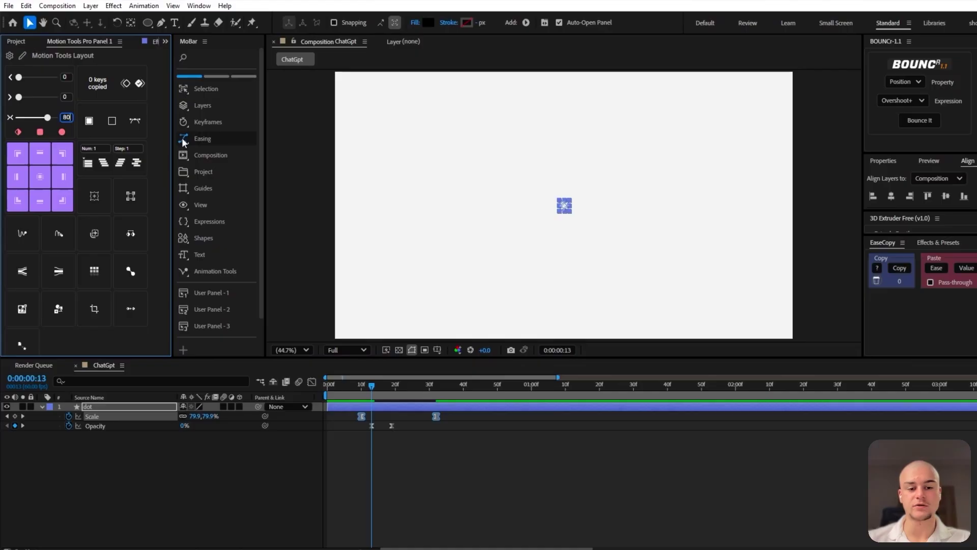
- Preview the dot's animation from the start of the composition and collapse its keyframed properties
click(390, 480)
key(Home)
key(space)
key(u)
key(space)
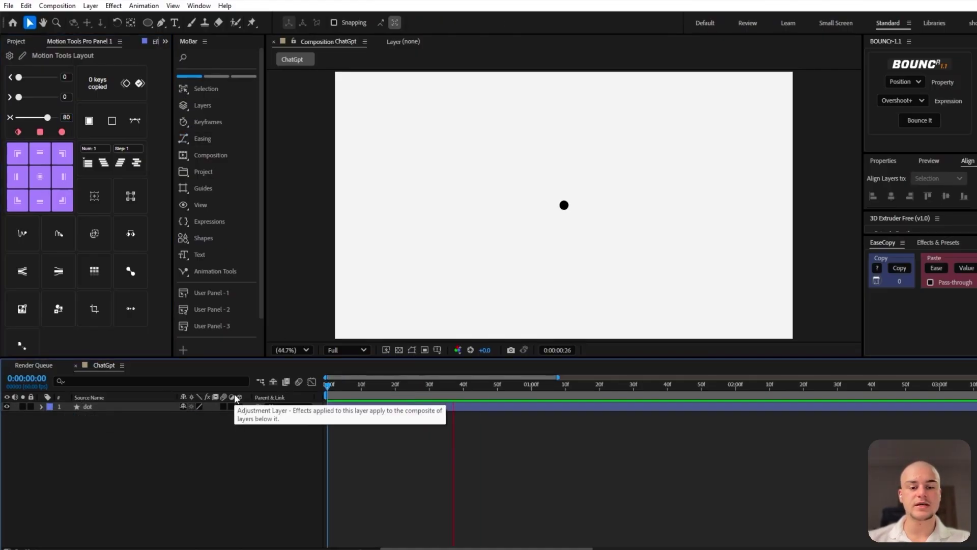
- Create a text layer reading "What I Can Help You With?" at frame 26
click(417, 406)
drag(423, 388, 417, 393)
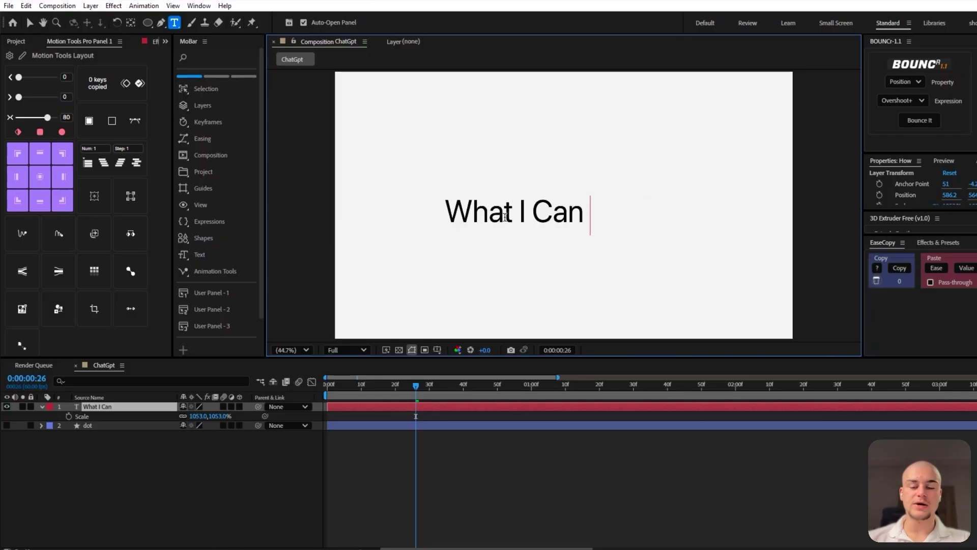
text(Help Y)
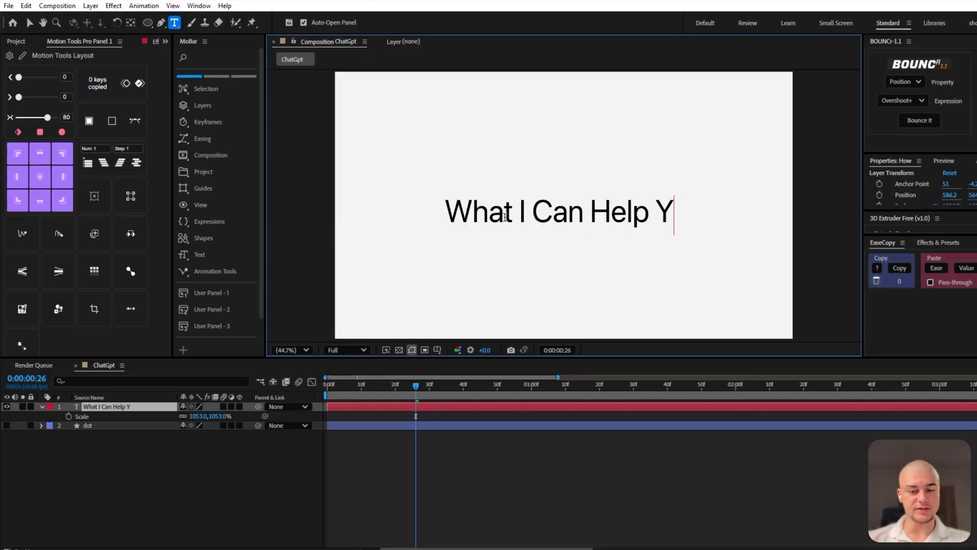
text(ou With?)
click(30, 23)
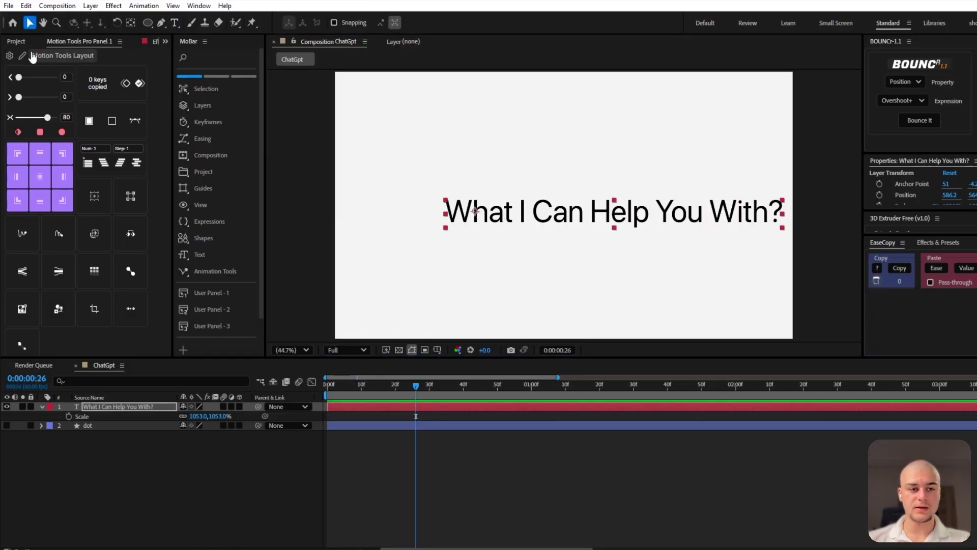
- Centre the text layer's anchor point, shift the text to the left and reduce its Scale to 582%
click(40, 176)
drag(483, 212, 441, 211)
click(122, 407)
drag(197, 417, 159, 417)
click(117, 466)
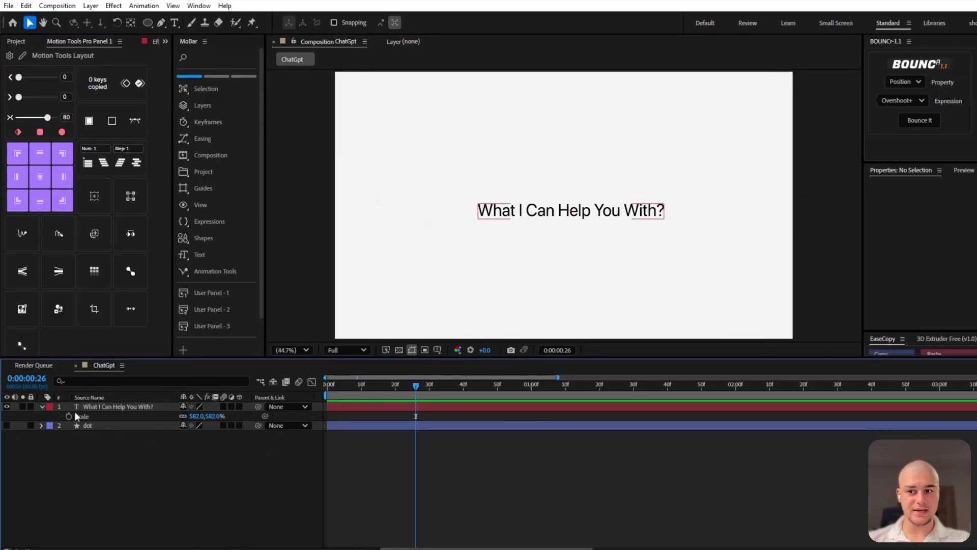
- Set the text layer's Scale to 440%
click(42, 406)
click(120, 408)
click(130, 509)
click(121, 408)
key(s)
drag(204, 417, 144, 427)
click(200, 416)
text(440)
key(Return)
- Align the text layer to the composition's centre both horizontally and vertically
click(975, 170)
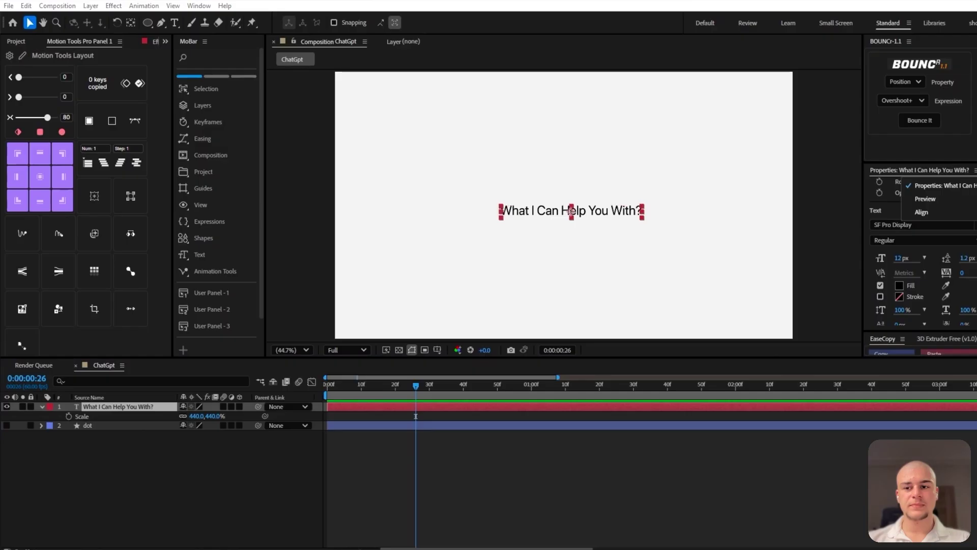
click(916, 214)
click(891, 205)
click(946, 206)
click(235, 493)
- Add a text animator with Position and Opacity properties to the "What I Can Help You With?" layer
click(100, 406)
click(41, 406)
click(42, 406)
click(246, 416)
click(277, 213)
click(247, 417)
click(280, 264)
- Keyframe the text animator's Opacity at frame 31 with a value of 0%
drag(416, 385, 326, 395)
key(space)
key(space)
drag(433, 389, 432, 391)
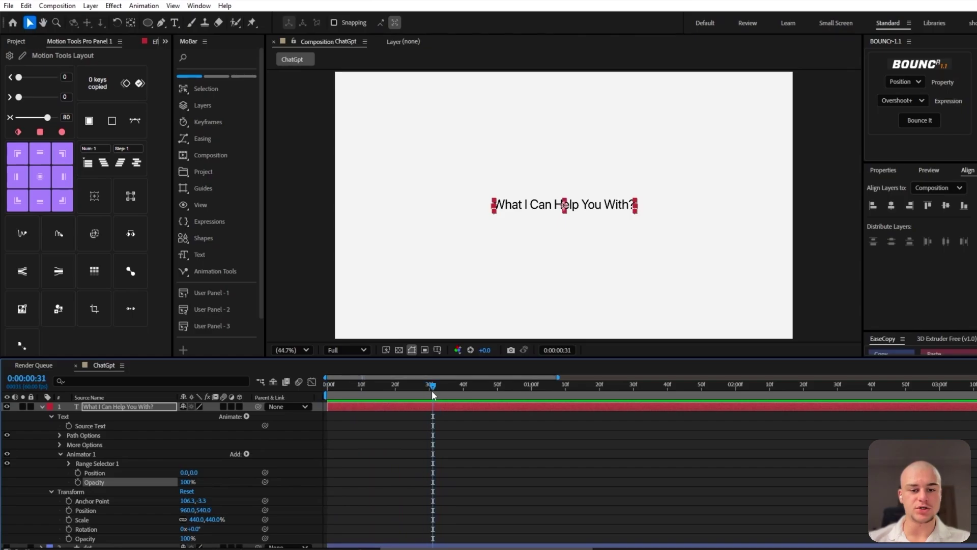
click(78, 480)
text(0)
key(Return)
- Keyframe the Range Selector's Offset from 0% at frame 40 to 100% at 1:00
drag(436, 386, 534, 394)
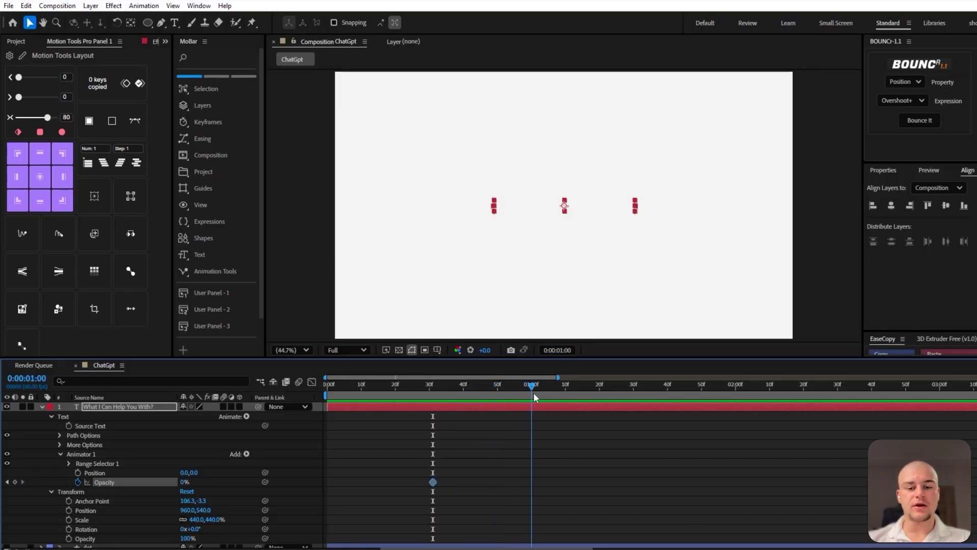
click(69, 462)
click(85, 491)
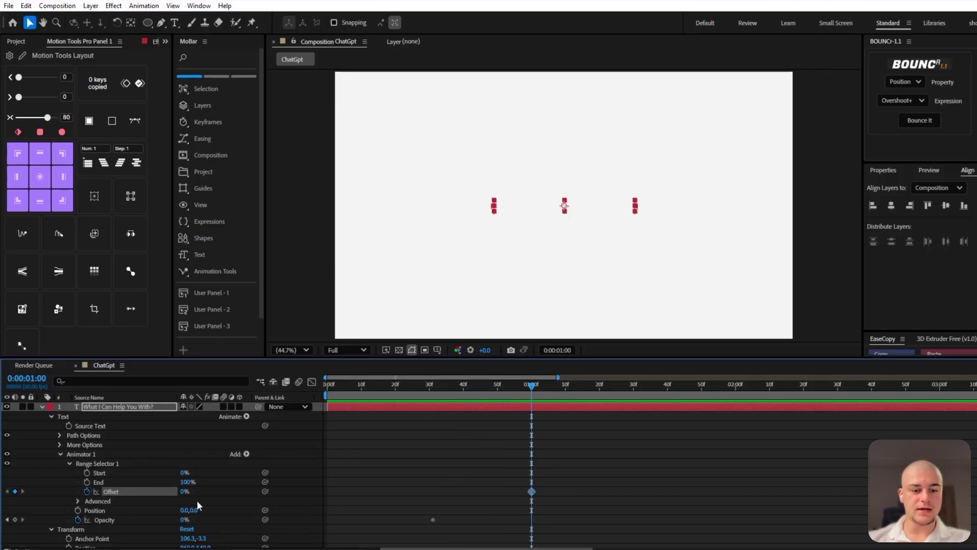
drag(530, 387, 454, 402)
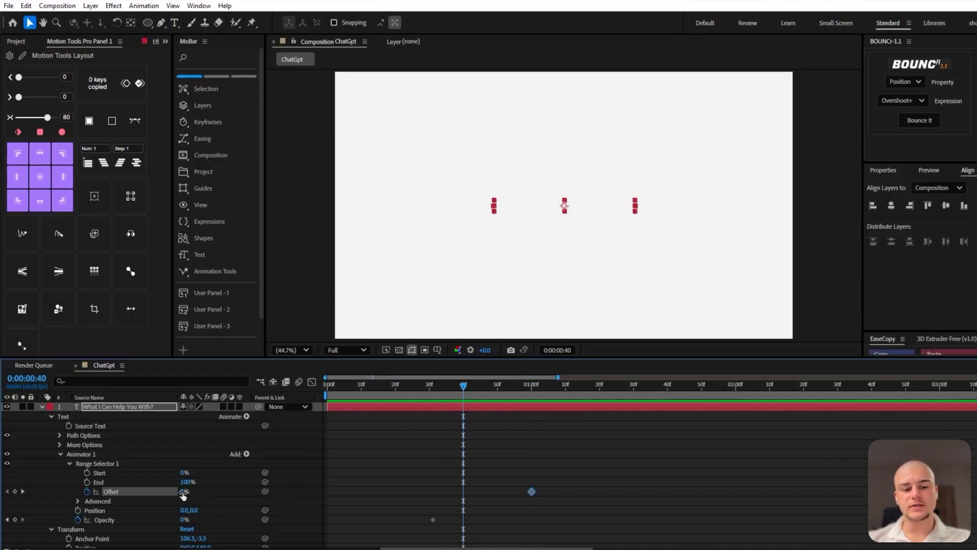
key(ctrl+z)
click(88, 492)
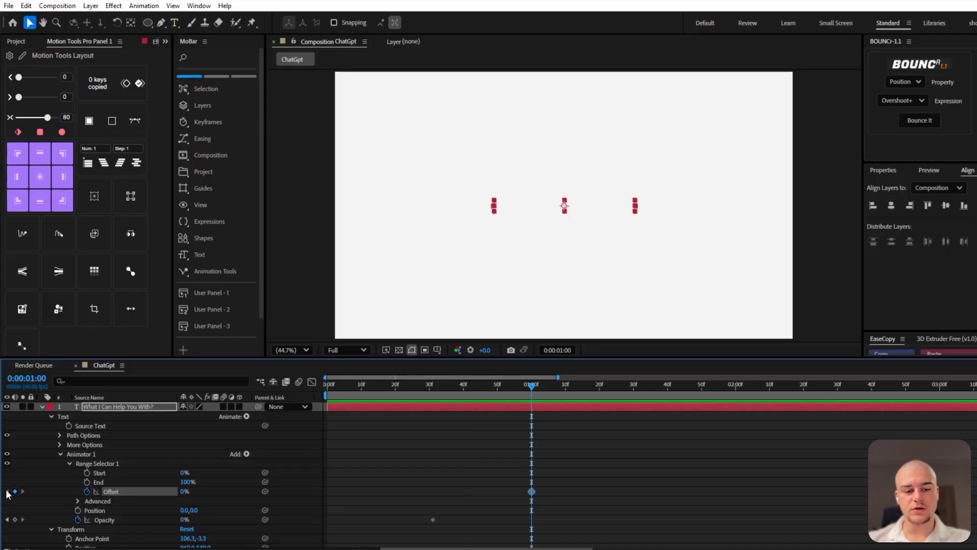
mouse_move(533, 402)
mouse_down()
mouse_move(463, 402)
mouse_move(533, 402)
mouse_up()
drag(183, 493, 234, 493)
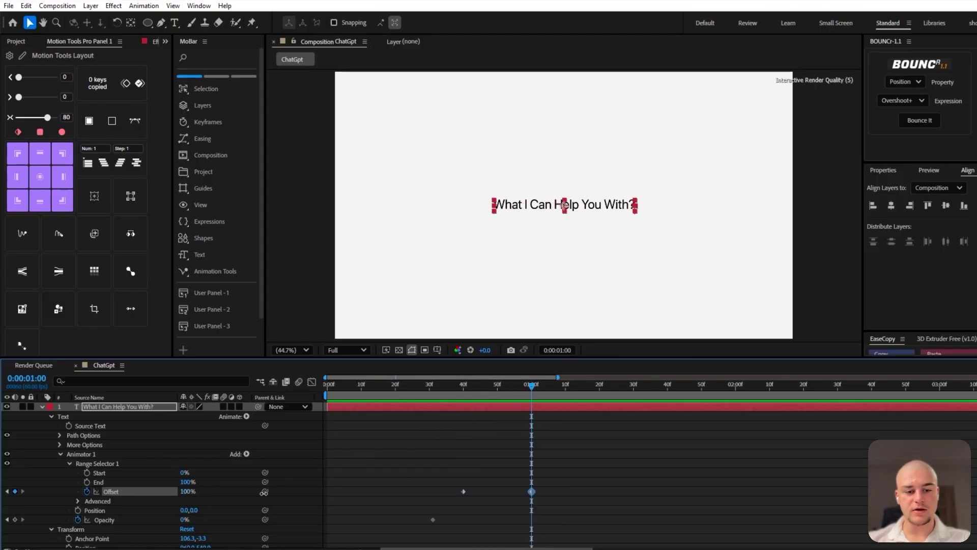
- Spread out the Offset animation with uneven intermediate keyframes, including 42% at 1:02 and 96% at 1:31, and place the 100% keyframe after 1:31
drag(531, 398, 423, 398)
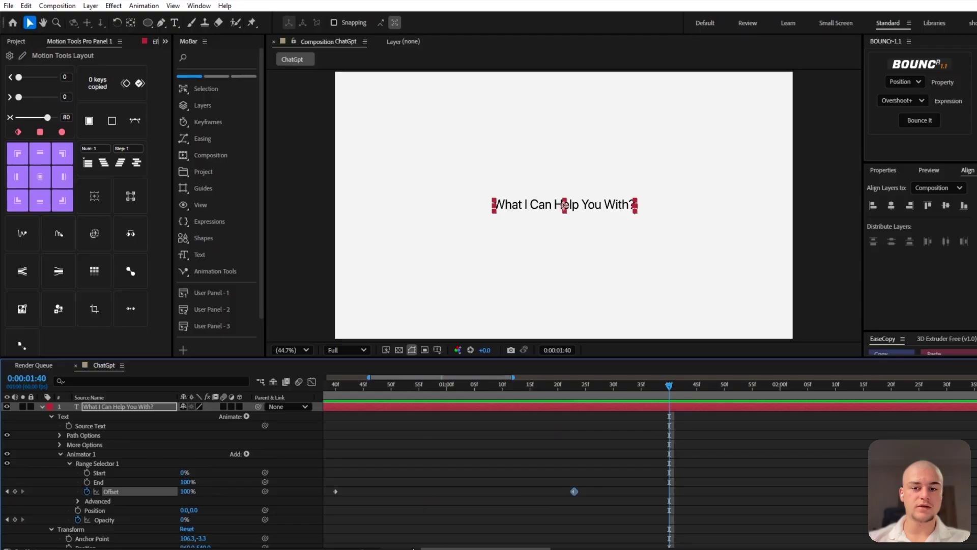
scroll(769, 395, left, 3)
drag(768, 396, 564, 407)
click(15, 491)
click(14, 491)
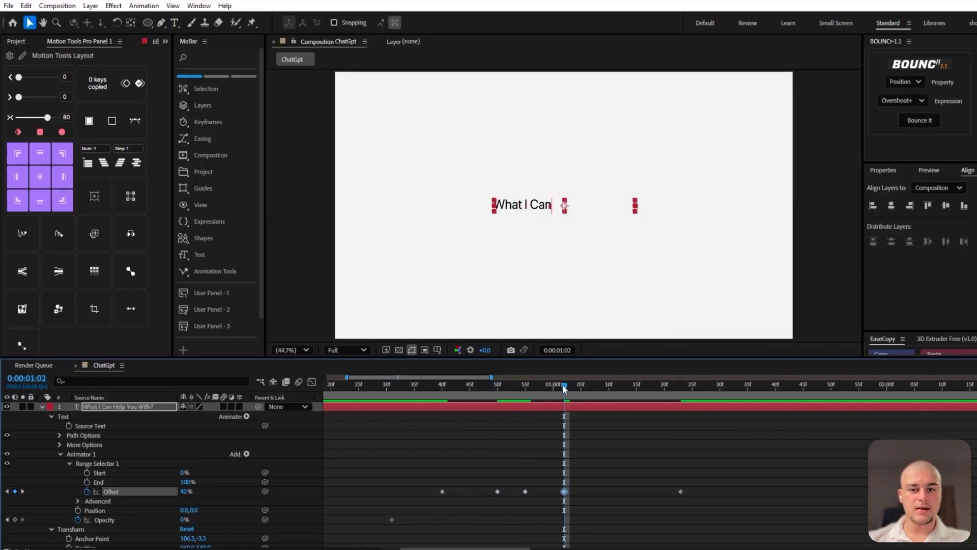
drag(564, 390, 711, 395)
drag(720, 491, 746, 491)
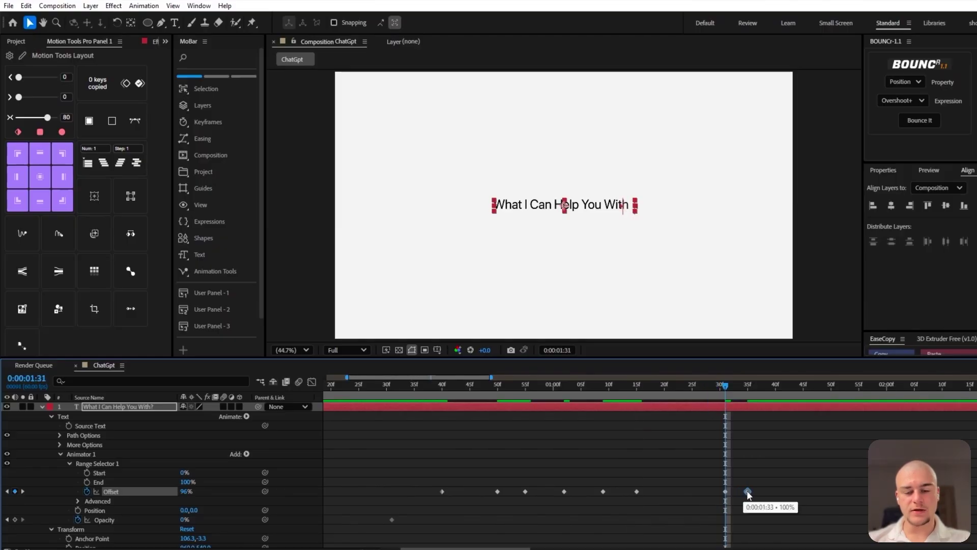
- Preview the text's typing-style reveal from before its first Offset keyframe
click(730, 416)
drag(725, 387, 397, 419)
key(space)
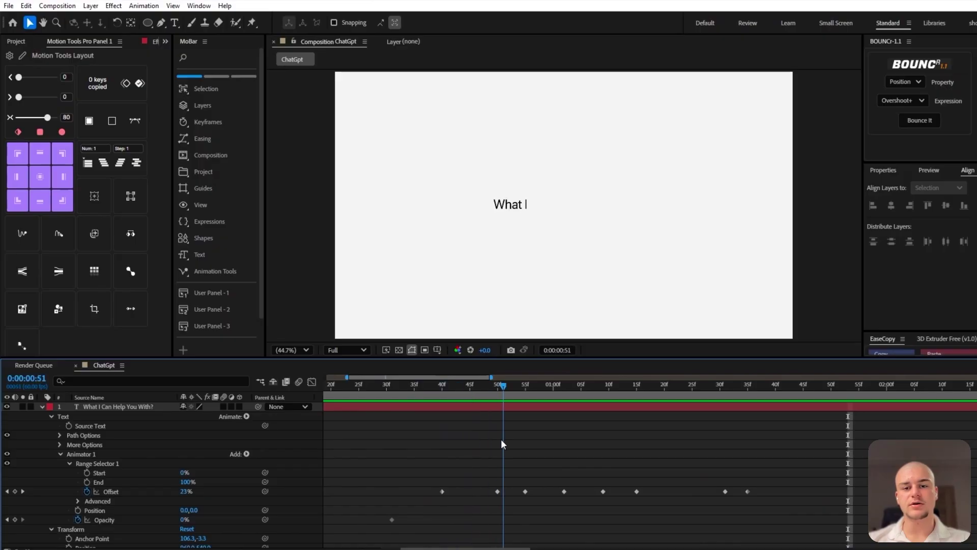
- Apply an in-and-out ease of 90 to all the Offset keyframes with Motion Tools
drag(807, 516, 394, 456)
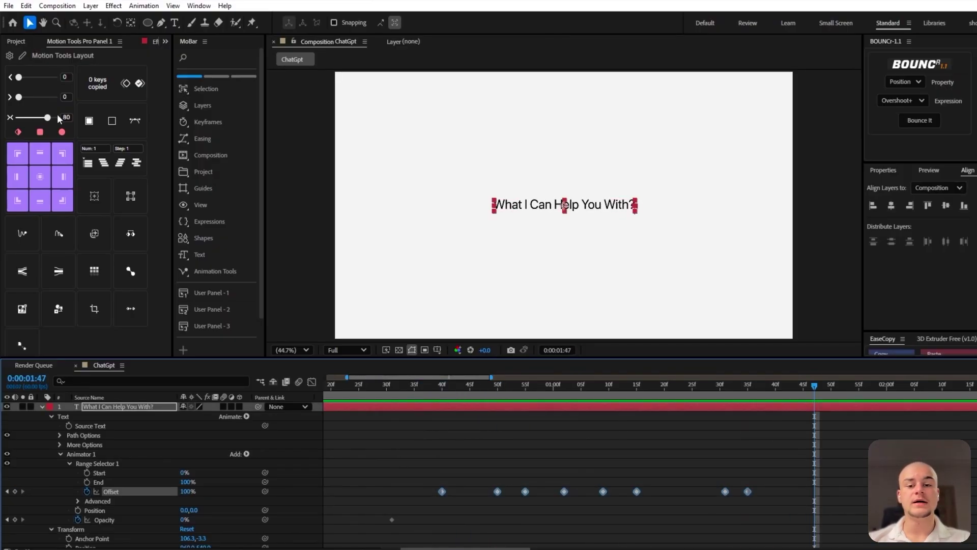
double_click(71, 118)
text(90)
key(Return)
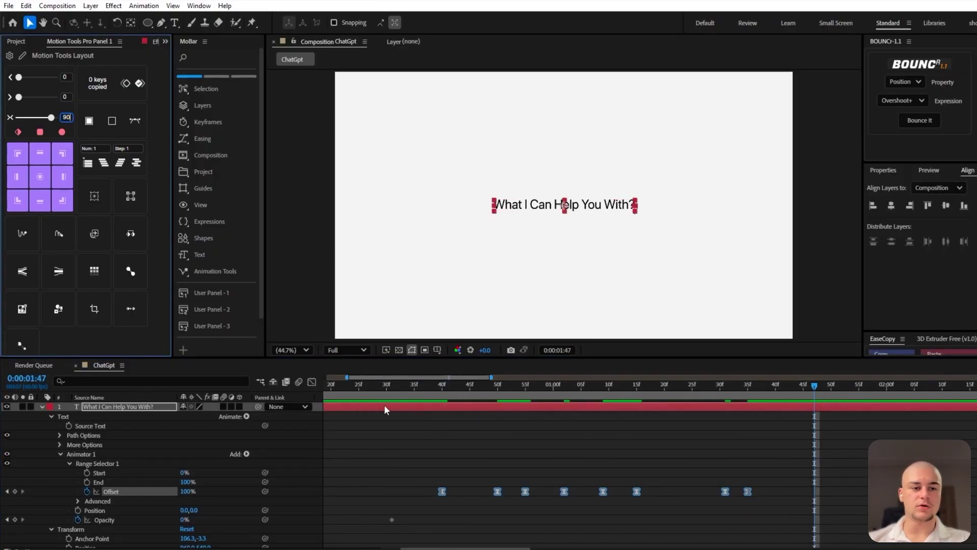
- Stretch the eased Offset keyframes proportionally over a longer duration and preview the slower text reveal
drag(430, 390, 424, 390)
key(space)
drag(747, 491, 952, 492)
drag(795, 383, 340, 420)
key(space)
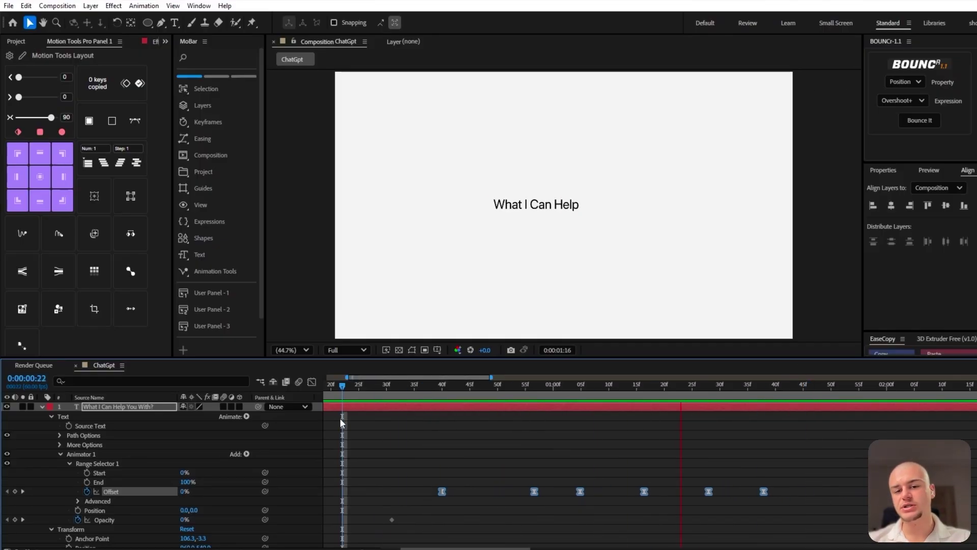
key(space)
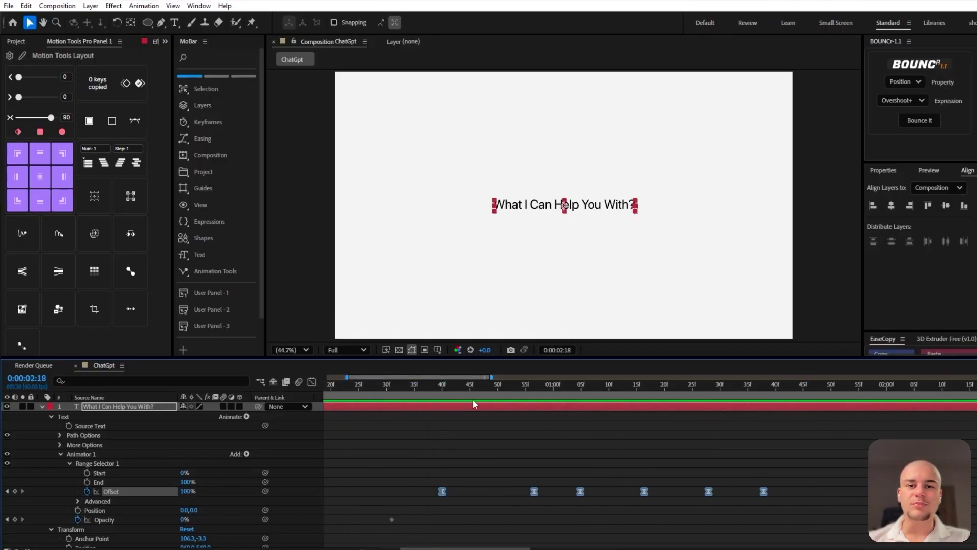
- Keyframe the dot's Position from X 745 at frame 40 to X 1069 at 2:12, just after the word "Help"
click(417, 395)
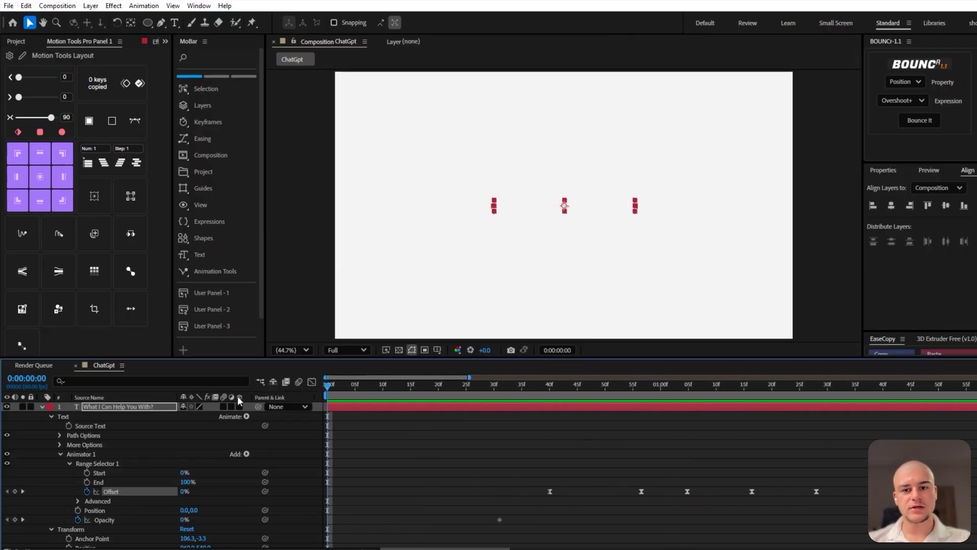
click(383, 387)
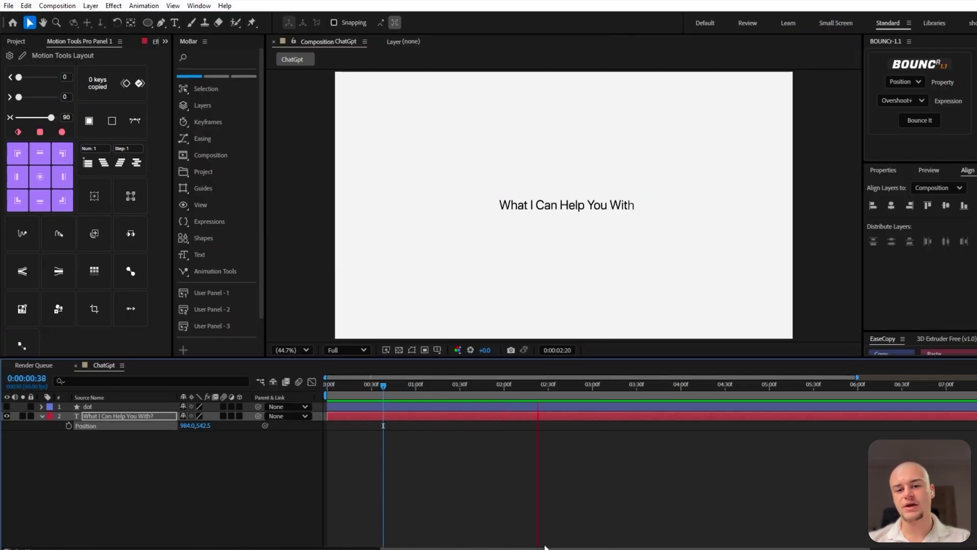
click(391, 386)
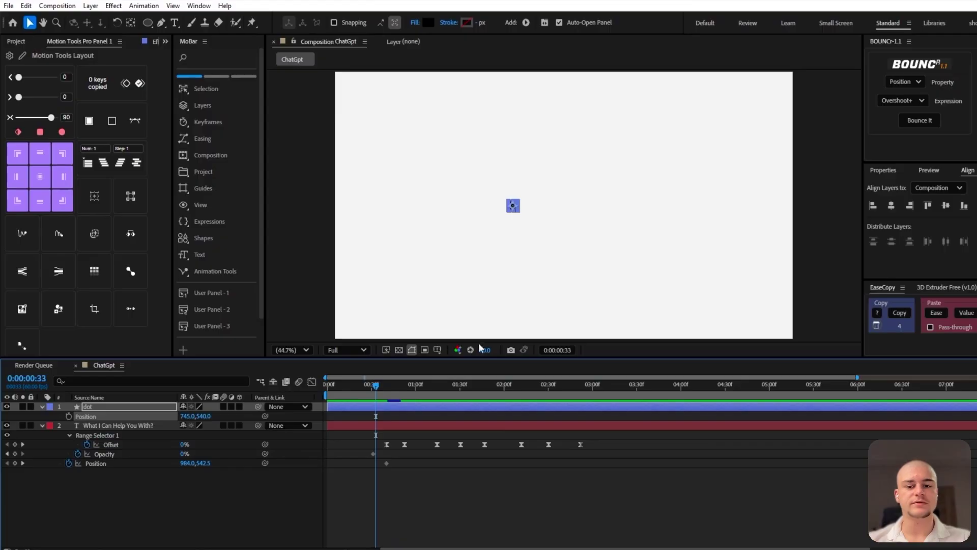
drag(361, 385, 521, 411)
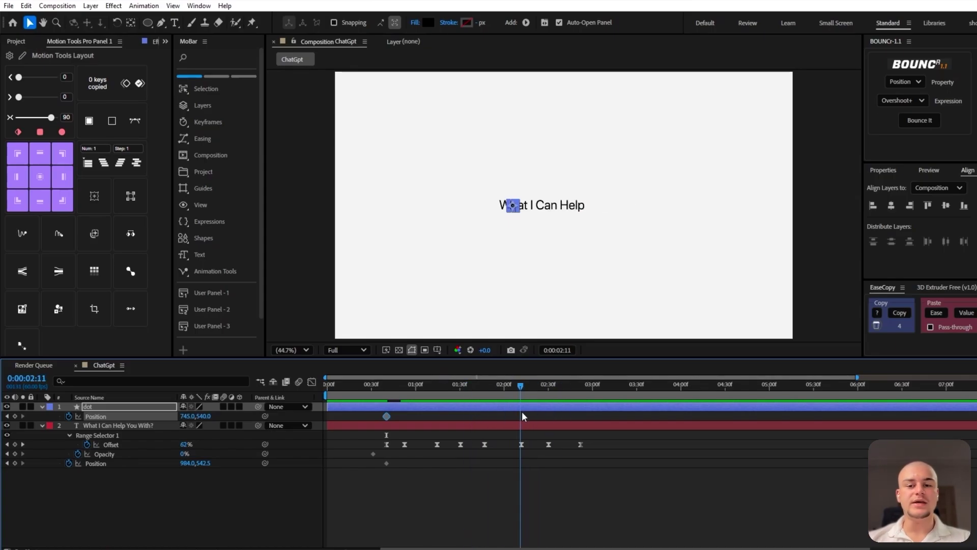
drag(187, 415, 364, 427)
click(815, 314)
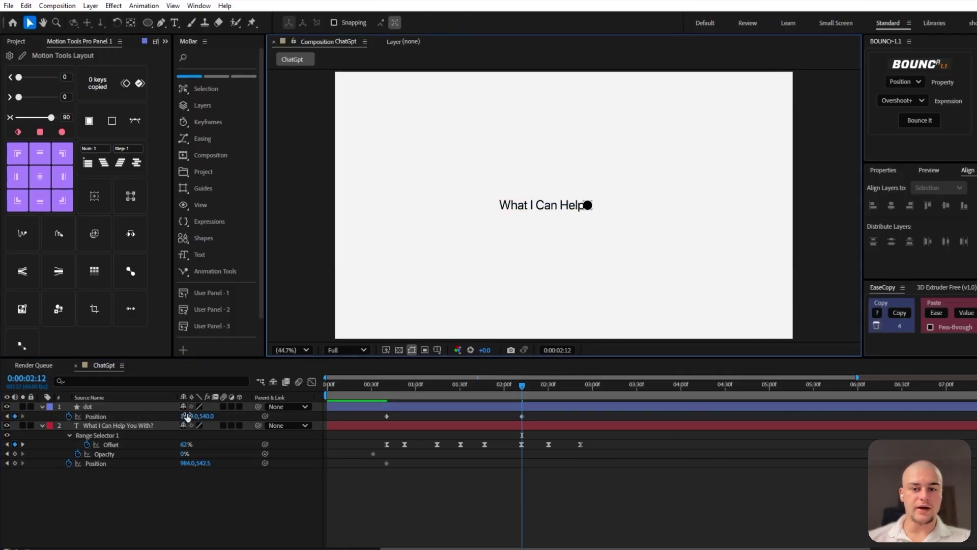
drag(187, 415, 197, 416)
click(412, 350)
click(805, 277)
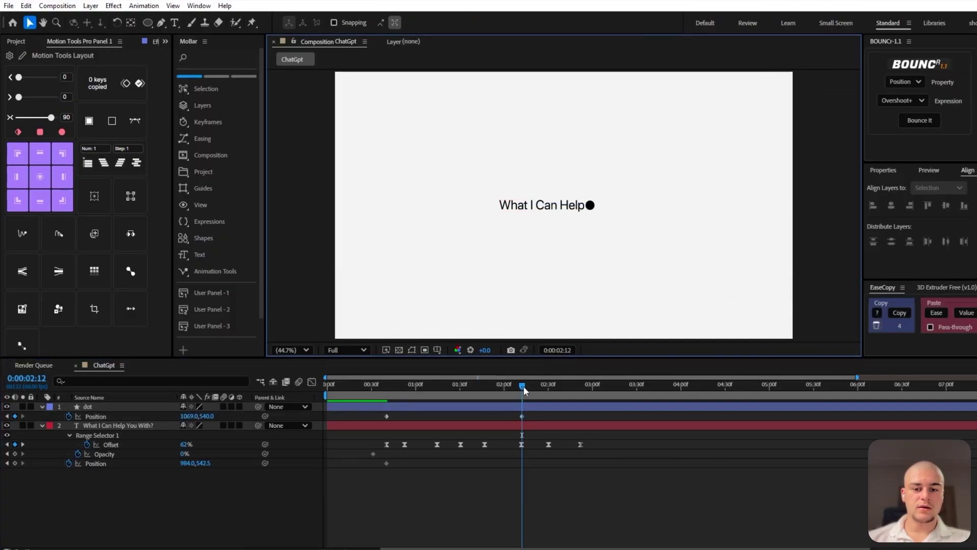
- Try to shift the text layer to the left with a Position change at 2:30
drag(523, 386, 552, 390)
click(386, 463)
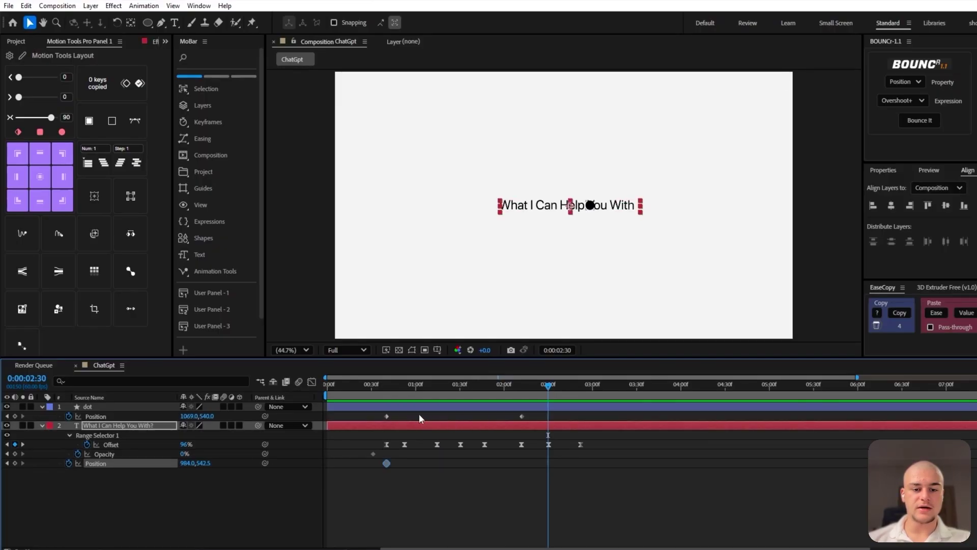
drag(188, 463, 114, 469)
key(ctrl+z)
- Replace the text's frame 40 Position keyframe with keyframes at 2:12 and 2:30, ending at X 882, and move the dot to X 1179 at 2:30
click(383, 463)
click(386, 462)
key(Delete)
drag(524, 386, 554, 386)
click(70, 463)
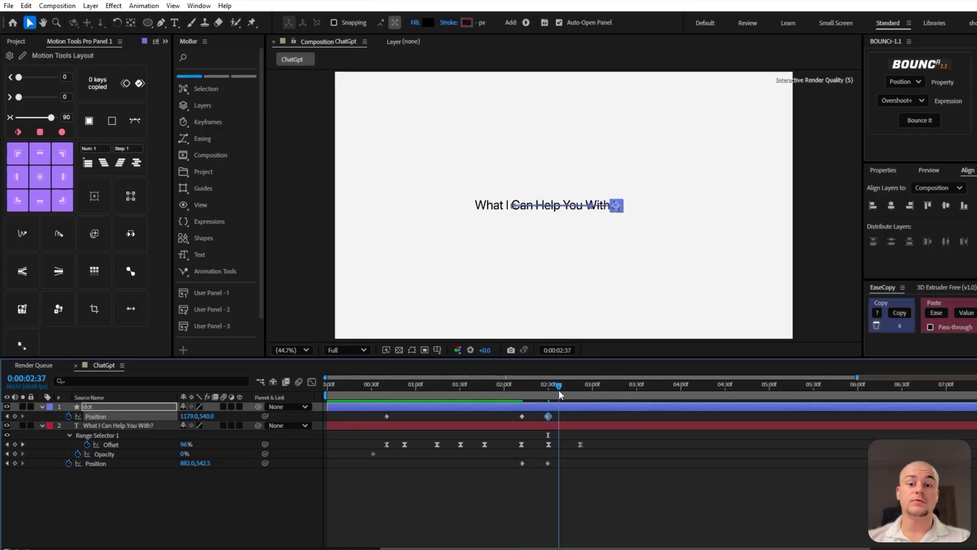
- Keyframe the dot's Position at 2:52 with X 1205, just after the question mark
key(k)
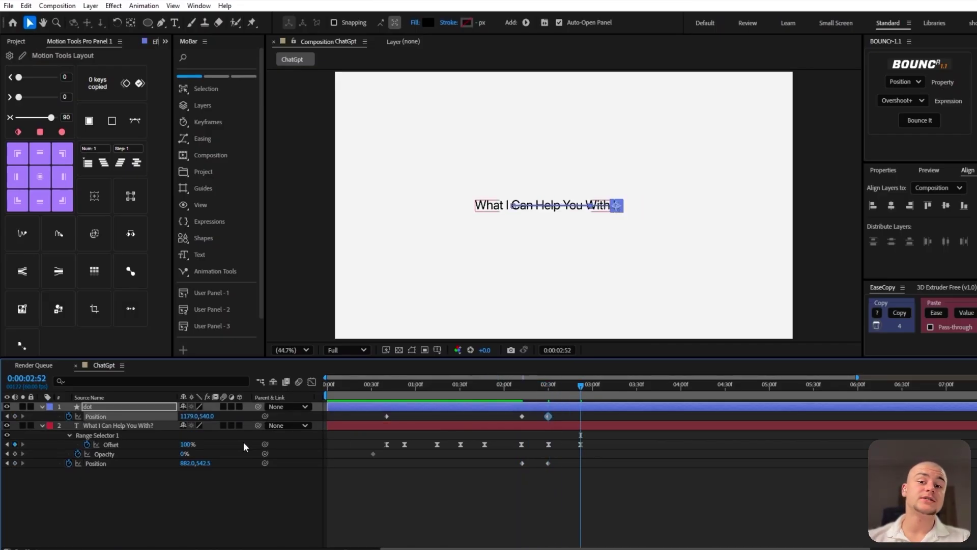
drag(190, 417, 198, 416)
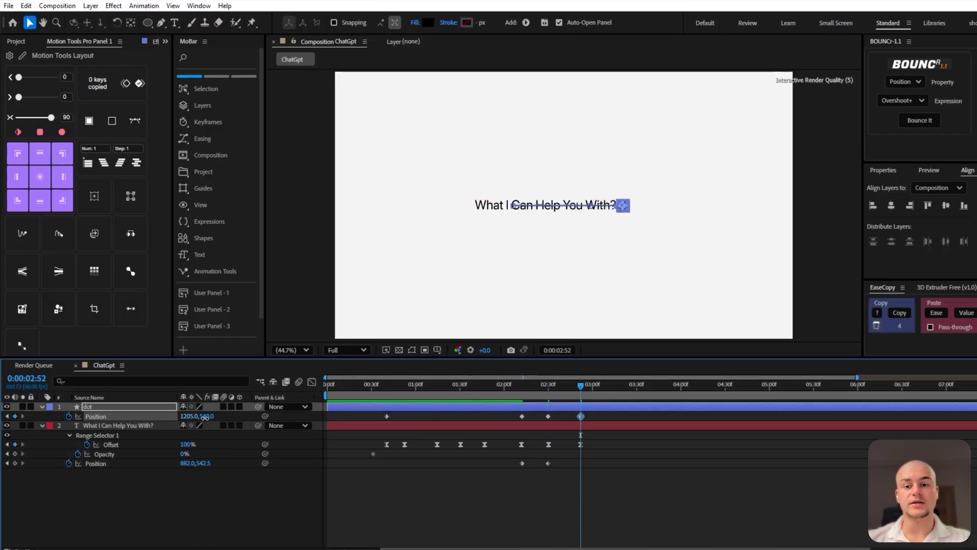
click(448, 517)
- Add Position keyframes to the dot at the intermediate Offset keyframe times between frame 40 and 2:12
drag(570, 389, 411, 391)
click(14, 416)
click(15, 416)
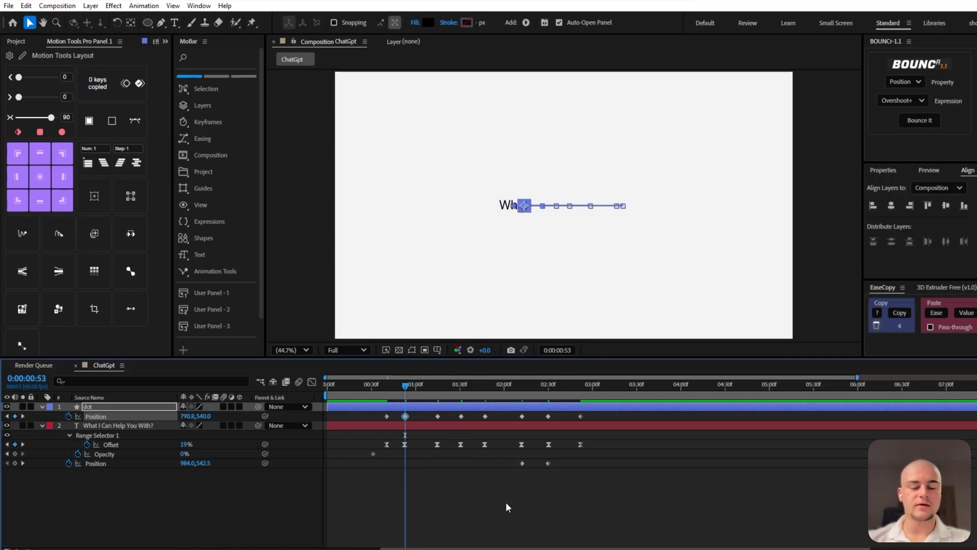
- Copy the easing of the text's Offset keyframes onto the dot's Position keyframes and preview the reveal
drag(619, 456, 364, 437)
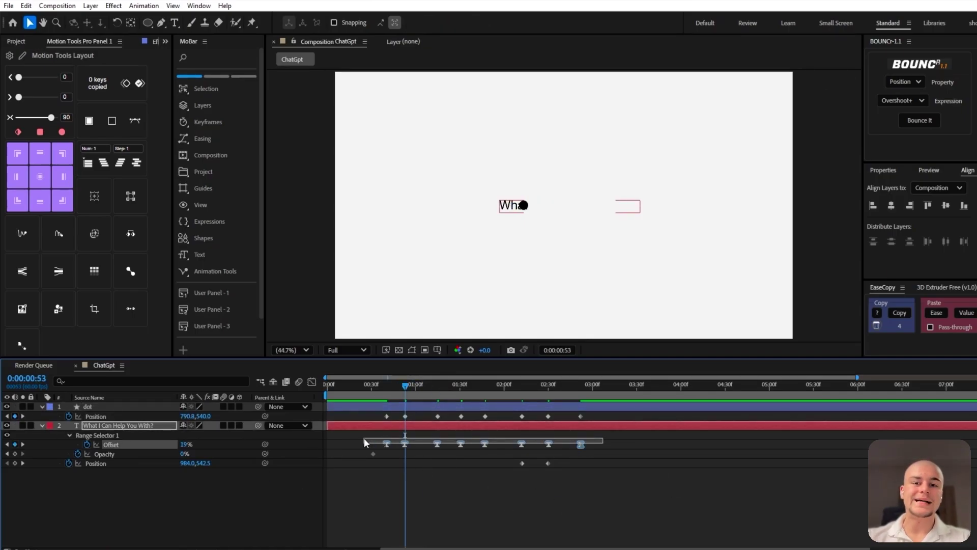
drag(596, 419, 374, 413)
click(935, 313)
drag(602, 480, 521, 462)
key(space)
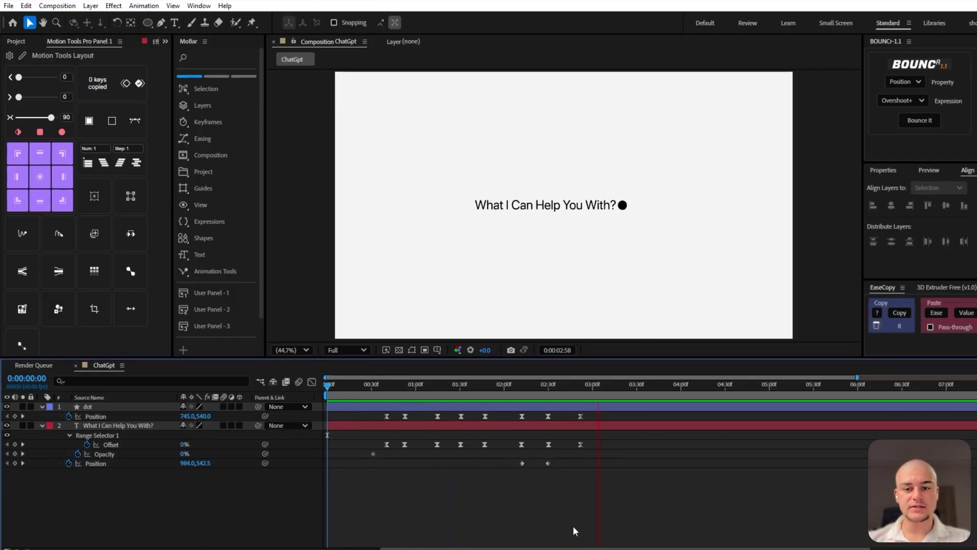
- Preview the reveal with motion blur and add a Position keyframe to the dot at 4:08
key(space)
click(72, 409)
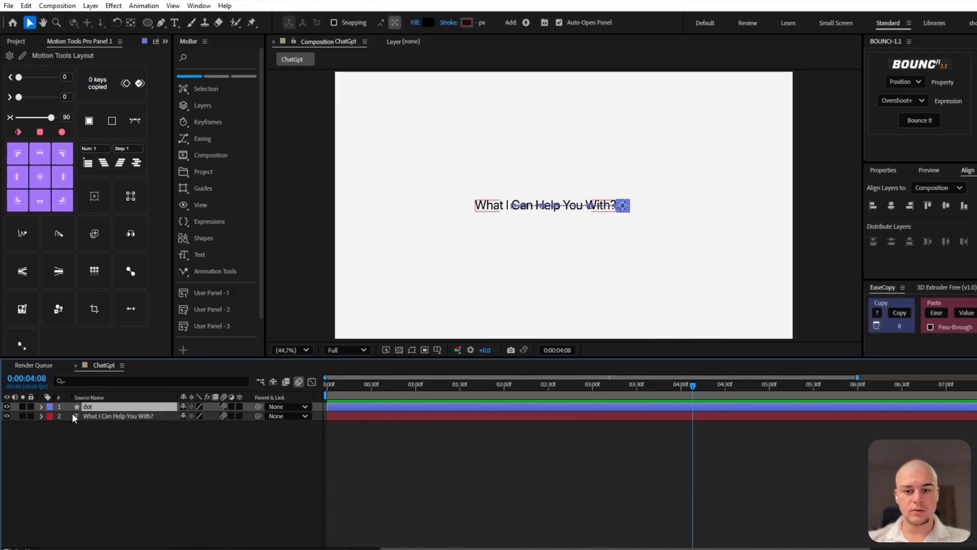
key(u)
key(alt+shift+p)
drag(693, 385, 769, 392)
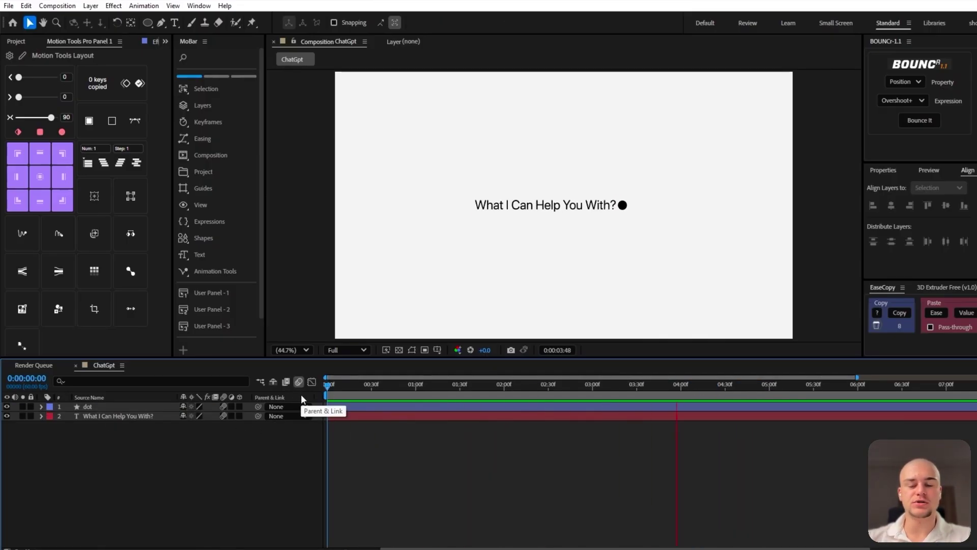
key(space)
click(92, 407)
key(p)
click(15, 417)
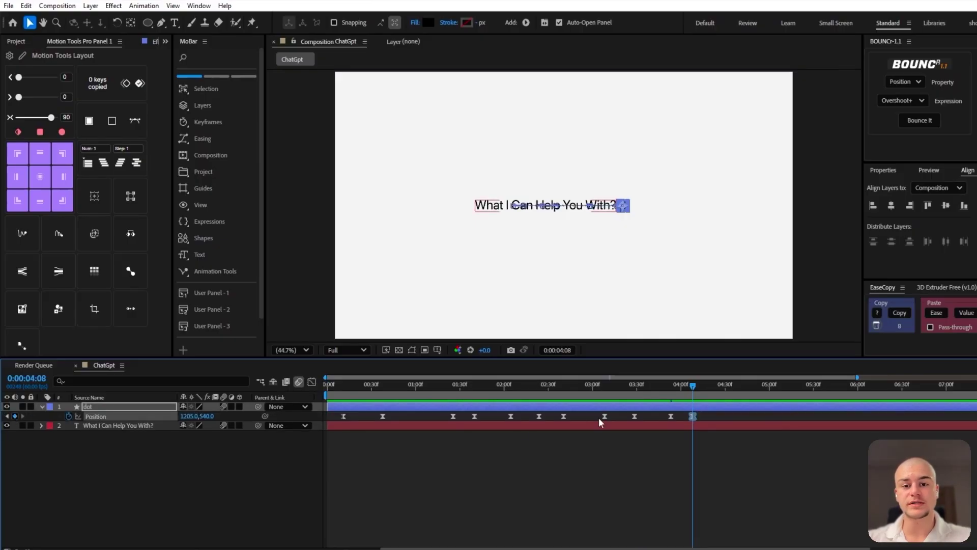
- Keyframe the dot's Scale at 4:08, and at 5:00 set its Position X to 896 and Scale to 372%
drag(695, 390, 771, 394)
click(103, 411)
key(shift+s)
key(alt+shift+s)
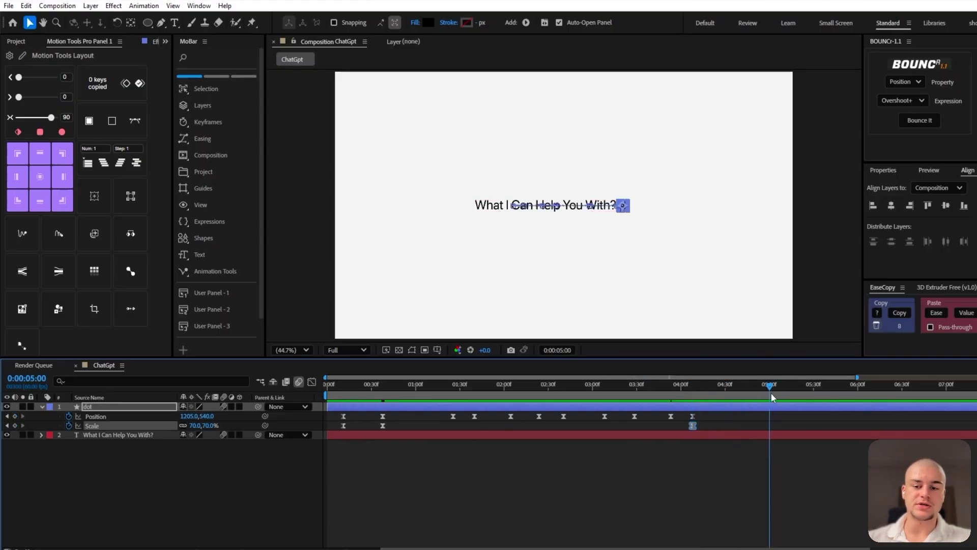
drag(190, 417, 31, 418)
drag(196, 426, 359, 428)
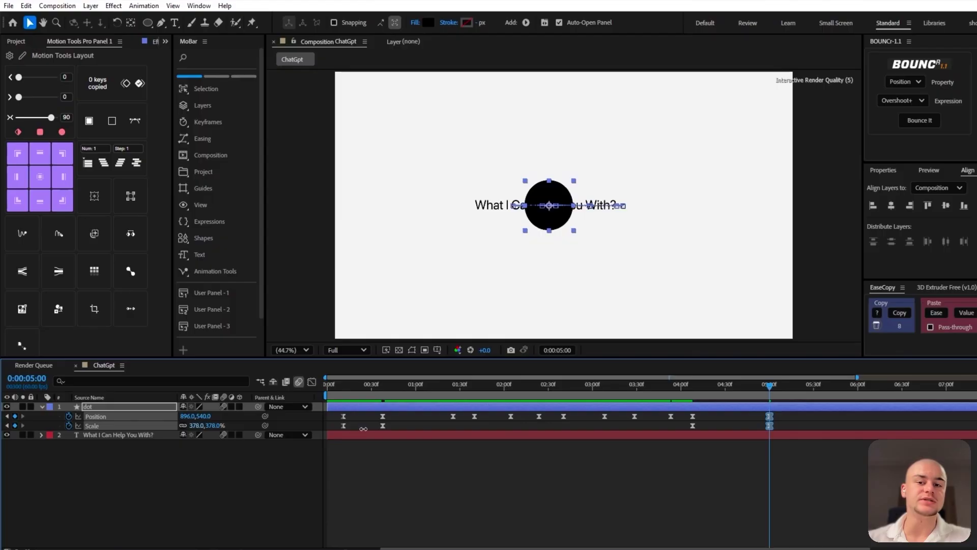
double_click(769, 425)
key(Escape)
click(763, 478)
- Ease the dot's final keyframes, delay its 4:08 Scale keyframe to about 4:32, and preview the move
drag(794, 451, 690, 409)
click(728, 447)
drag(768, 387, 728, 393)
drag(692, 426, 728, 426)
drag(728, 386, 665, 388)
key(space)
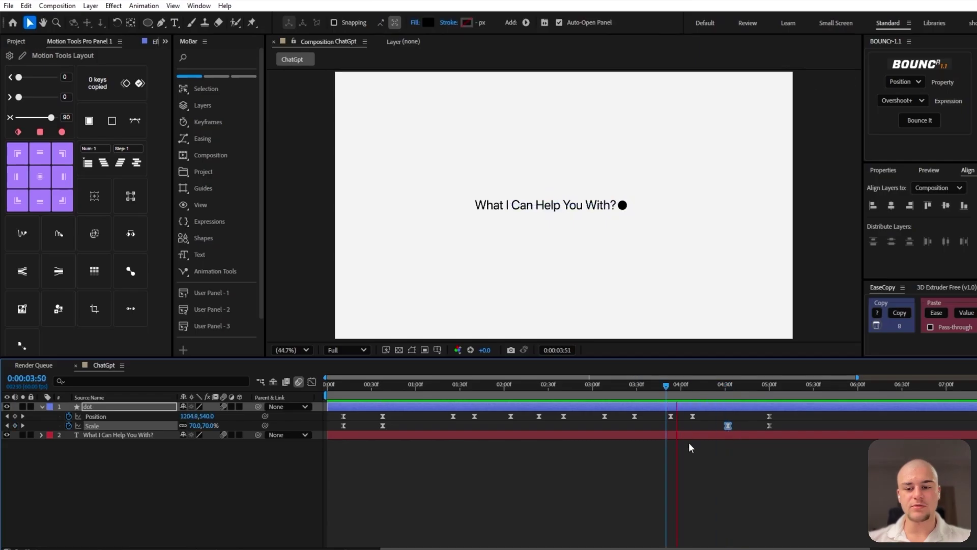
- Ease the dot's final Position and Scale keyframes at 80 and shift the last two Scale keyframes to 4:45 and 5:34
click(723, 402)
drag(772, 447, 692, 408)
click(685, 421)
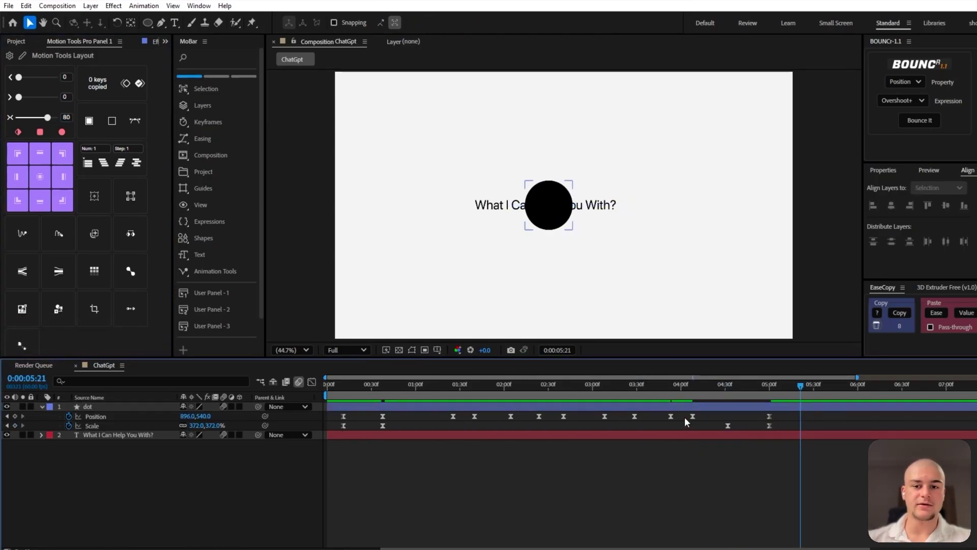
click(674, 398)
key(space)
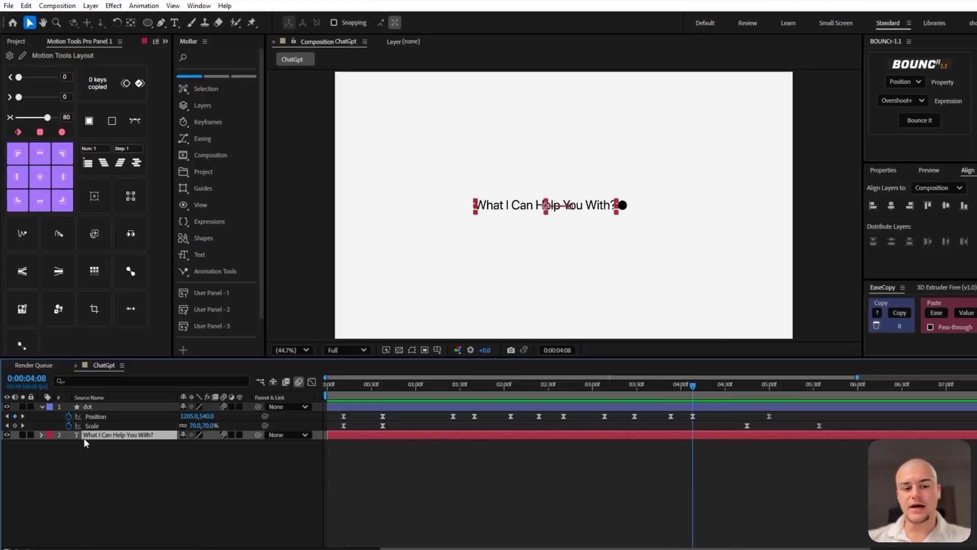
- Fade the text's Opacity from 100% at 4:08 to 0% at 5:00 with easing 80, and preview from the start
click(69, 444)
drag(709, 392, 762, 392)
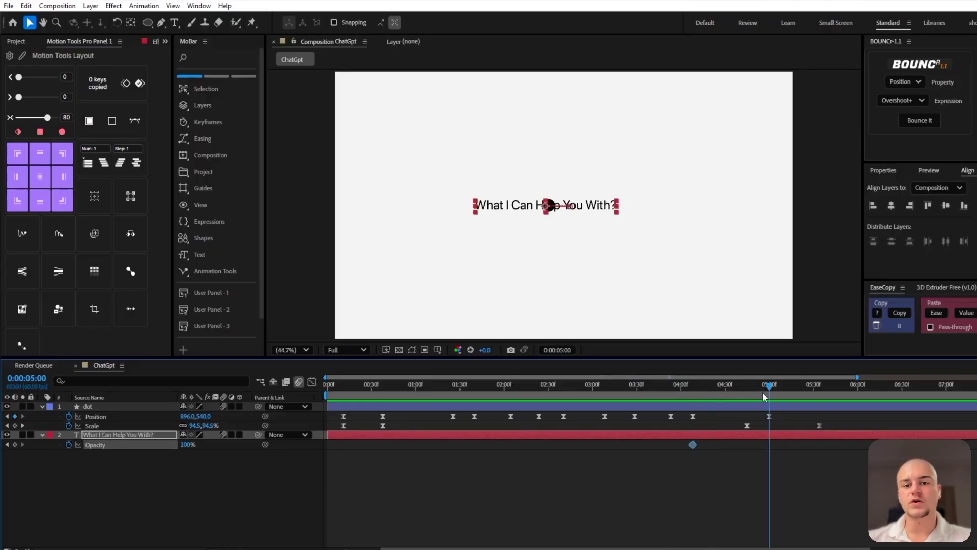
drag(188, 447, 133, 448)
drag(808, 460, 677, 444)
click(47, 118)
click(720, 483)
key(Home)
key(space)
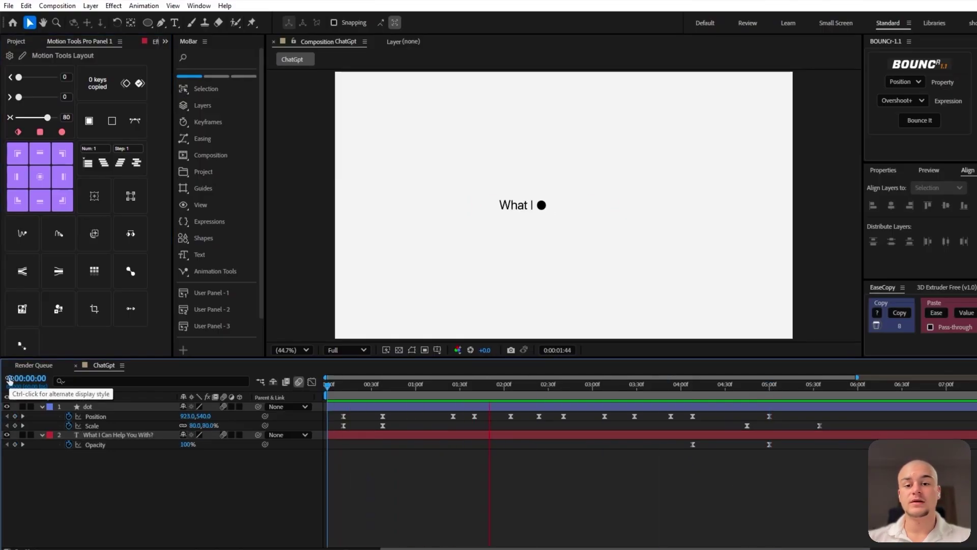
- Add ChatGPT-Logo.png above the dot layer at 4% scale and apply a white Fill effect to it
drag(44, 161, 81, 404)
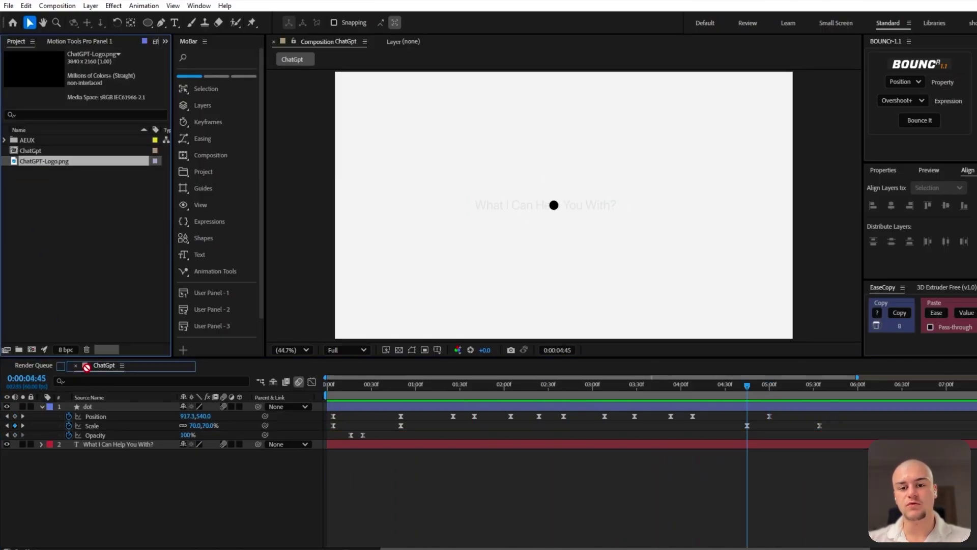
key(ctrl+alt+f)
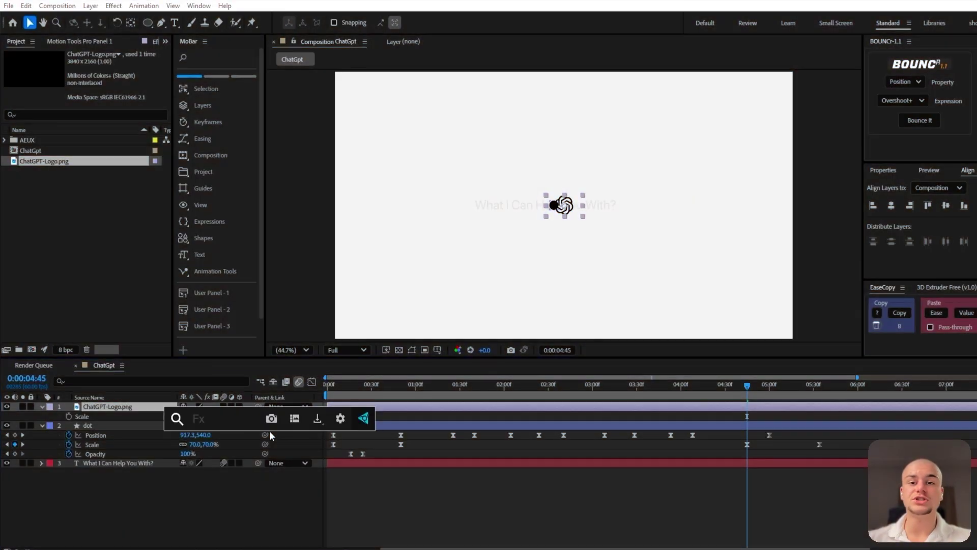
text(fil)
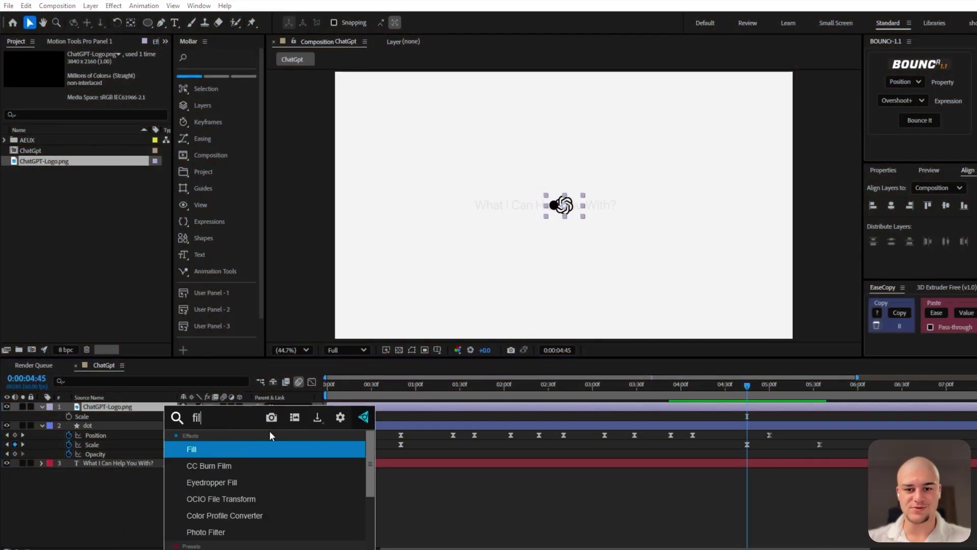
key(Return)
click(100, 92)
click(390, 209)
click(618, 211)
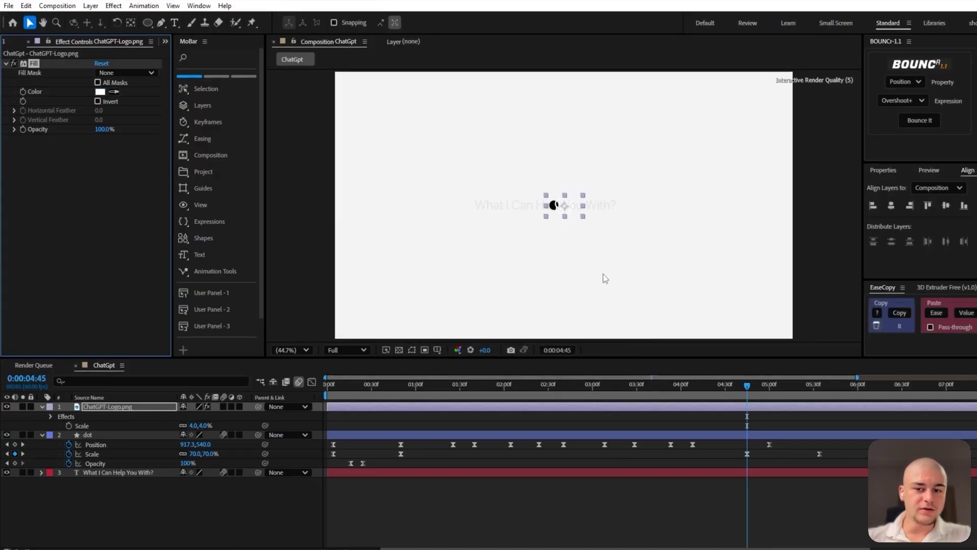
- At 5:34, move the logo onto the black circle and set its Scale to 7%
drag(767, 385, 819, 386)
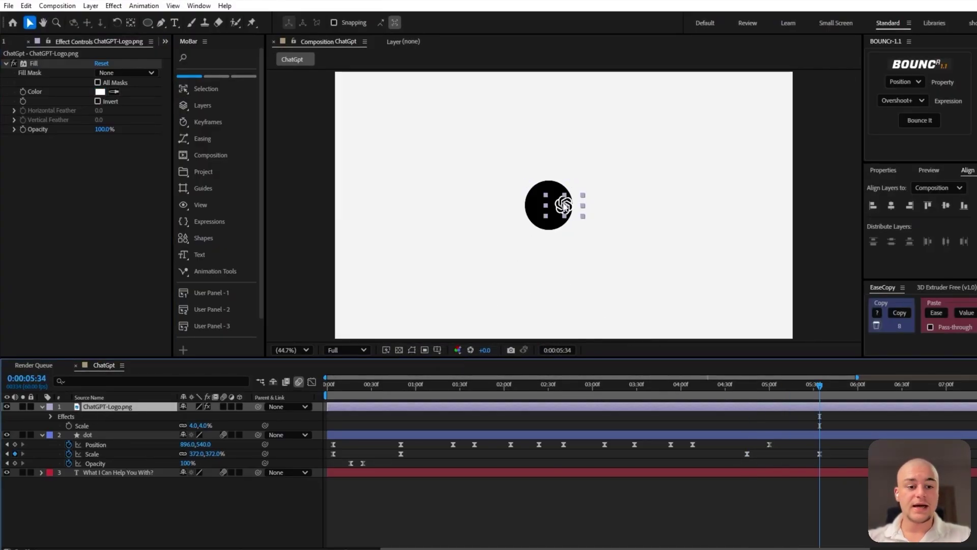
click(3, 42)
drag(576, 204, 562, 204)
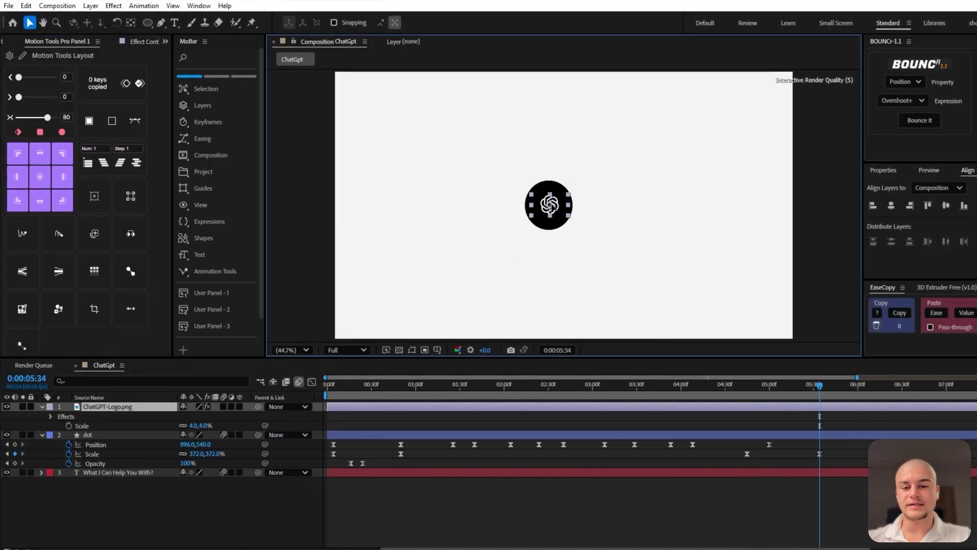
click(113, 407)
key(s)
key(s)
drag(195, 417, 196, 417)
click(570, 276)
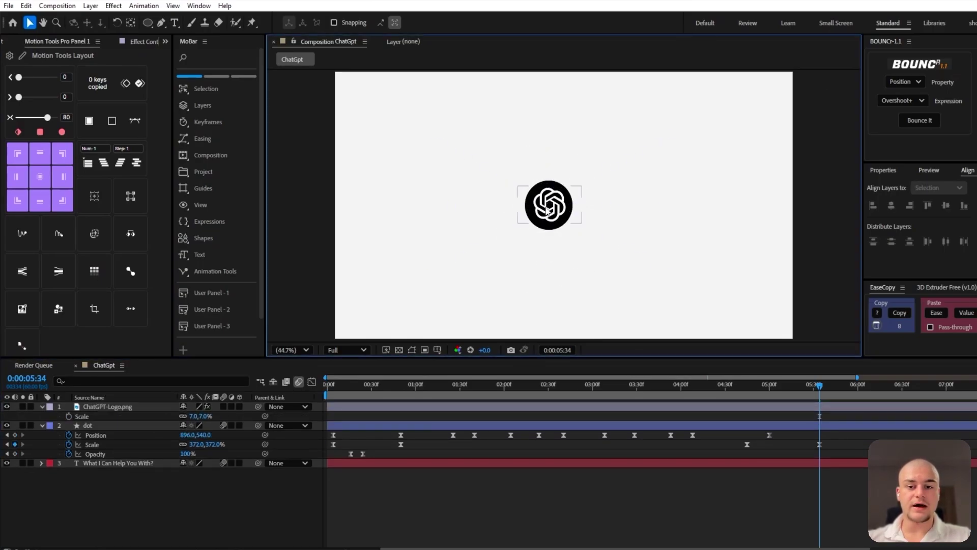
- Fine-tune the logo's Position X to 896.6 so that it sits centred in the circle
click(554, 209)
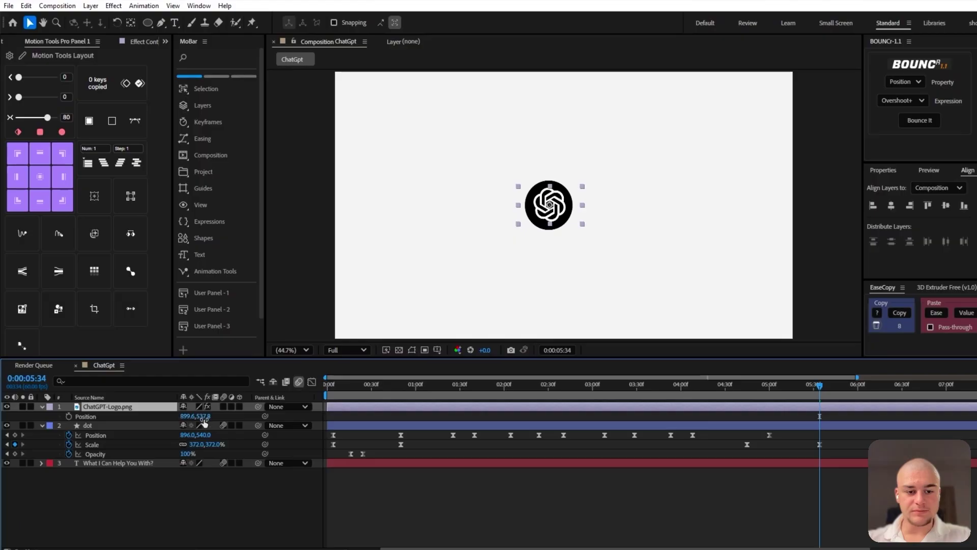
drag(202, 419, 184, 416)
click(823, 198)
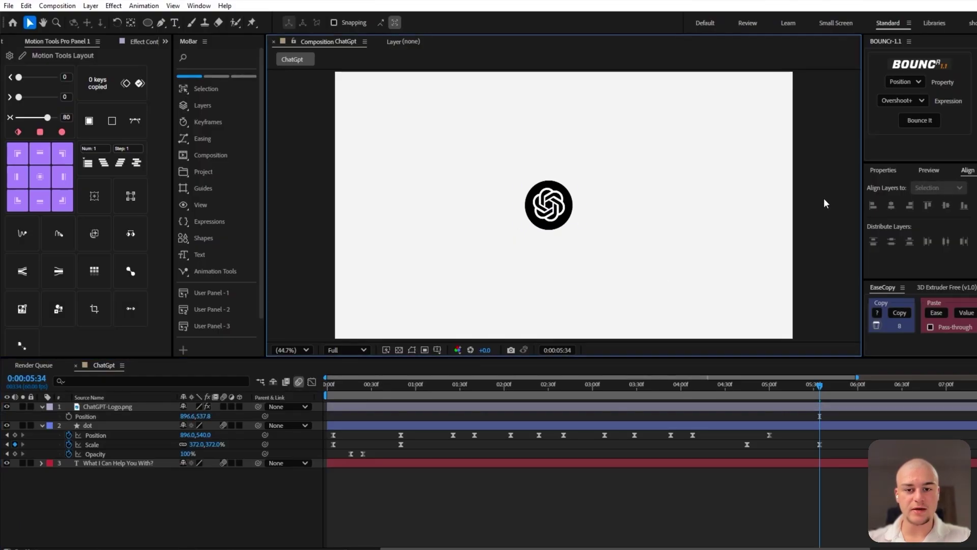
- Parent the ChatGPT-Logo.png layer to the dot and check it at 4:45
click(104, 407)
click(42, 406)
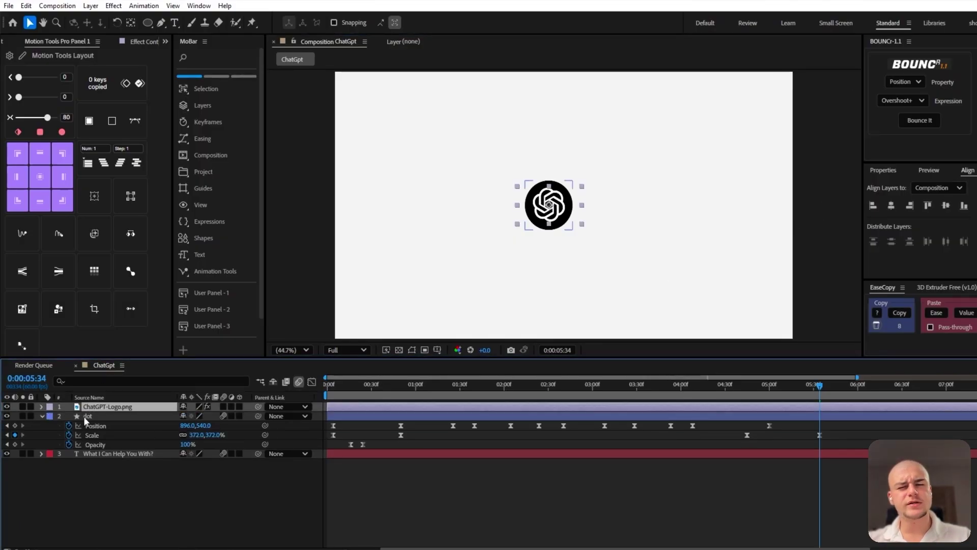
drag(257, 407, 88, 416)
drag(818, 391, 747, 396)
click(747, 515)
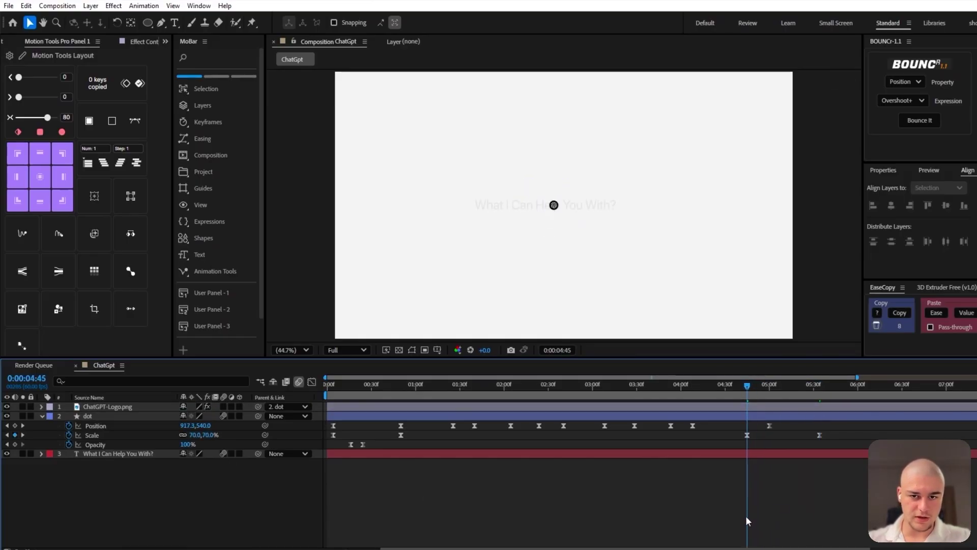
- Keyframe the logo's Opacity from 0% at 4:45 to 100% at 5:34 and check the fade-in
click(122, 407)
key(t)
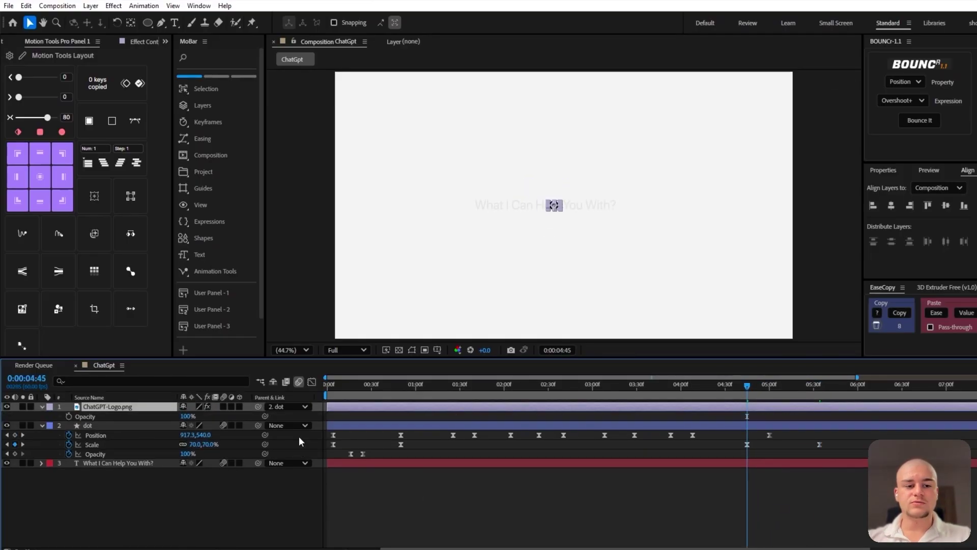
key(shift+r)
click(87, 426)
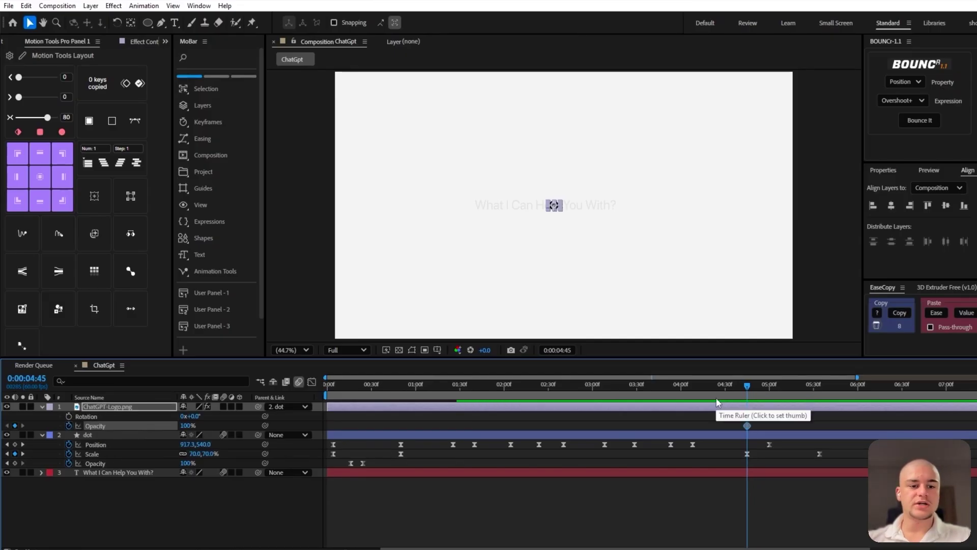
drag(747, 385, 823, 392)
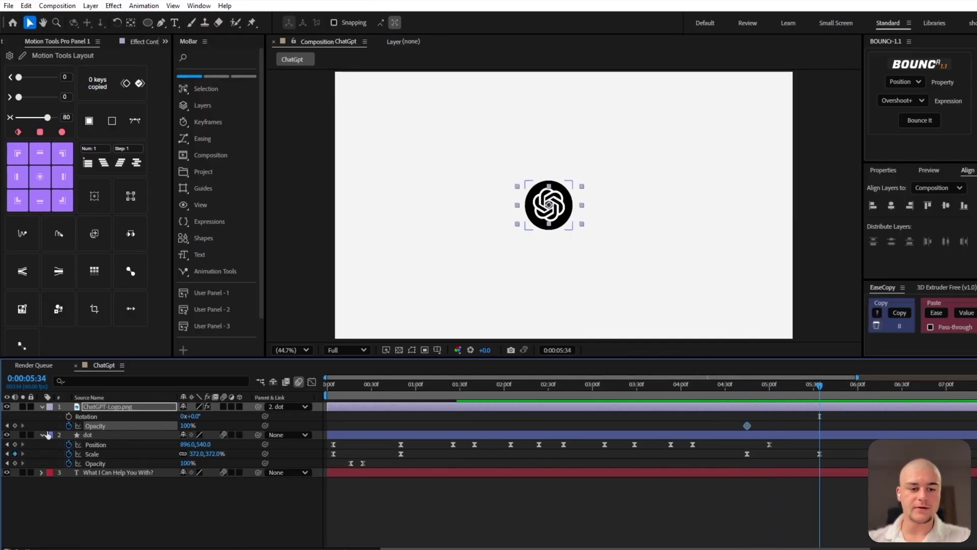
click(7, 425)
mouse_move(762, 391)
mouse_down()
mouse_move(802, 389)
mouse_move(775, 387)
mouse_up()
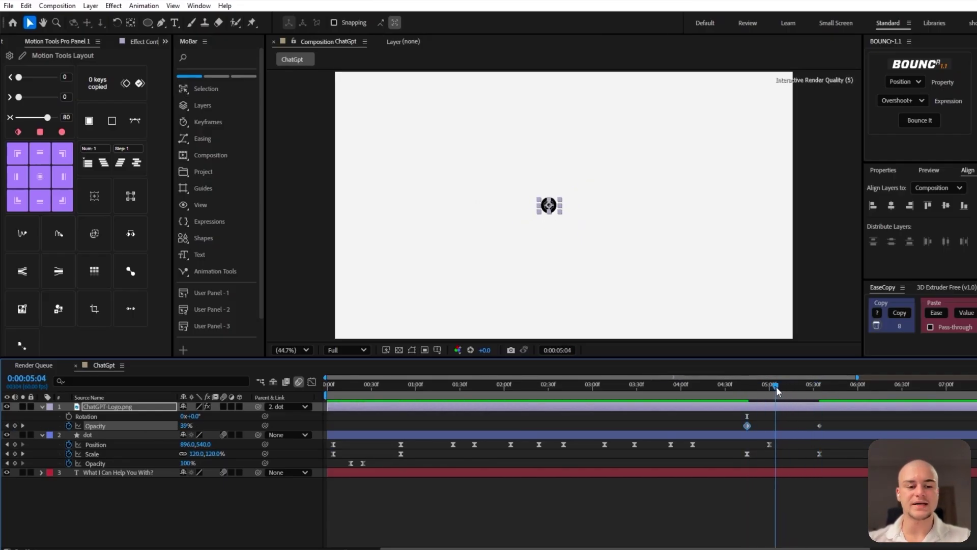
- Keyframe the logo's Rotation from -80° at 4:45 to 0° at 5:34 and preview the spin
click(69, 416)
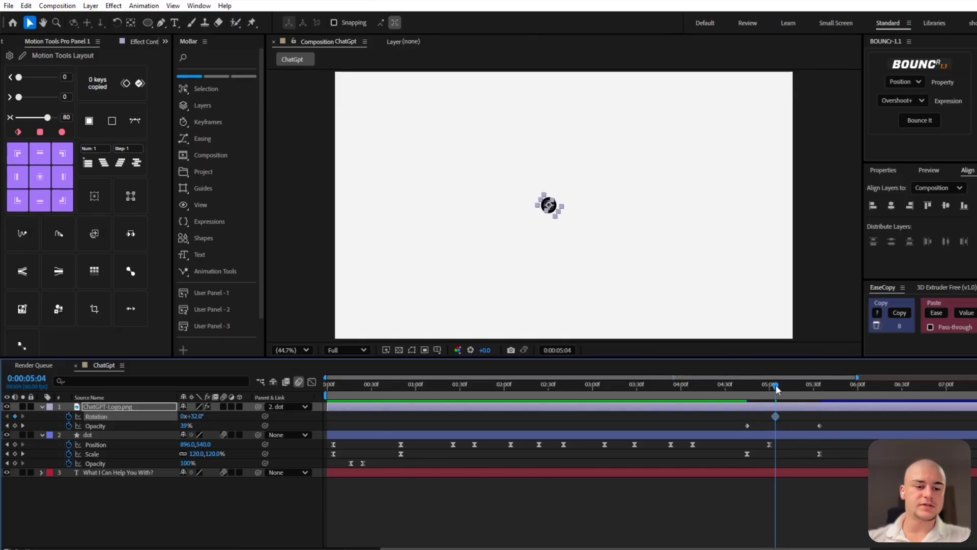
drag(775, 387, 818, 389)
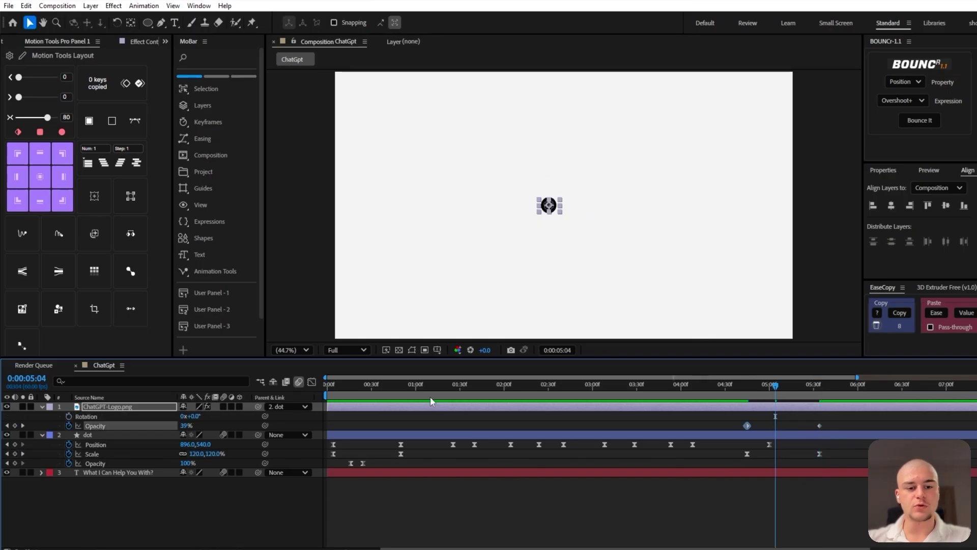
click(68, 417)
drag(775, 416, 820, 417)
drag(193, 416, 167, 417)
click(803, 512)
drag(775, 387, 685, 389)
key(space)
key(space)
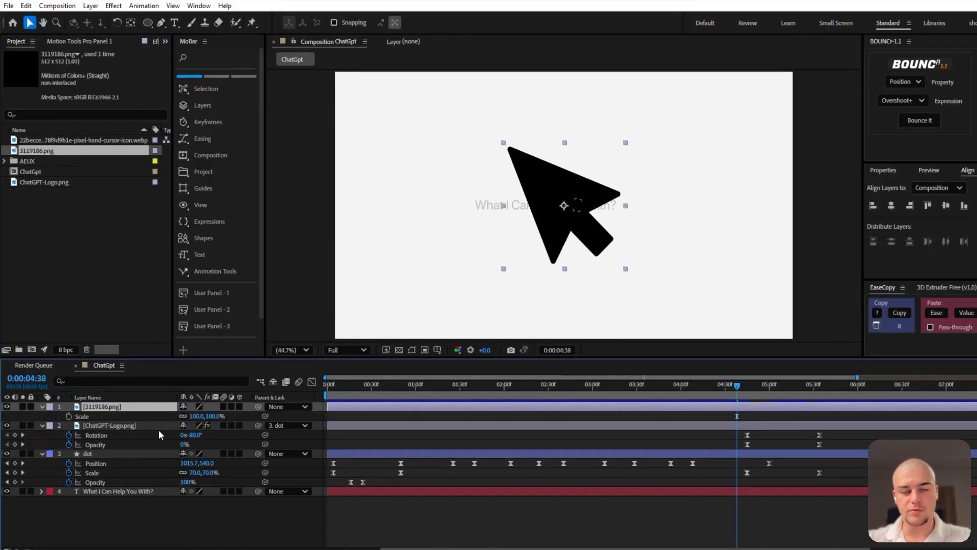
- Scale the cursor image 3119186.png down to 6% and place it near the frame's lower edge, to the right of centre
drag(196, 417, 153, 417)
drag(566, 207, 647, 316)
drag(194, 417, 195, 417)
click(731, 243)
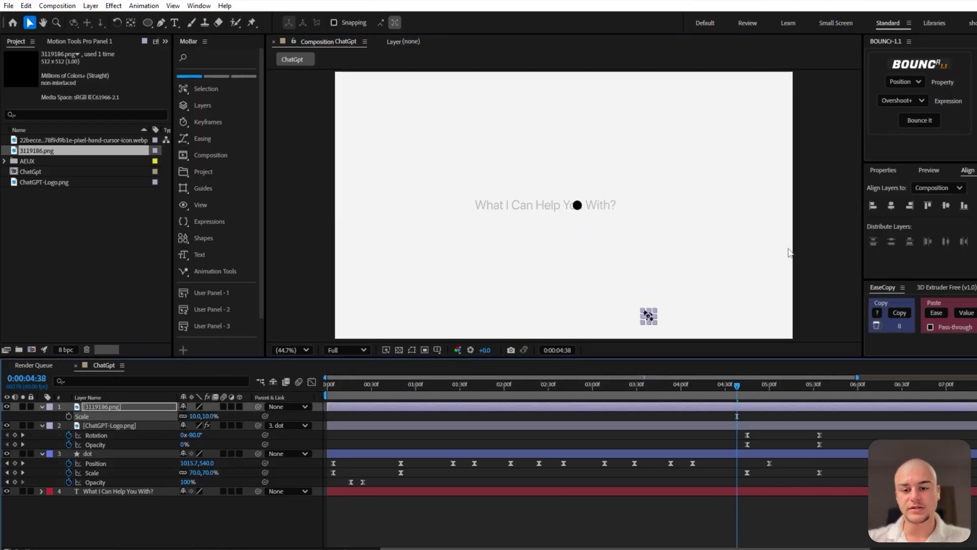
click(740, 296)
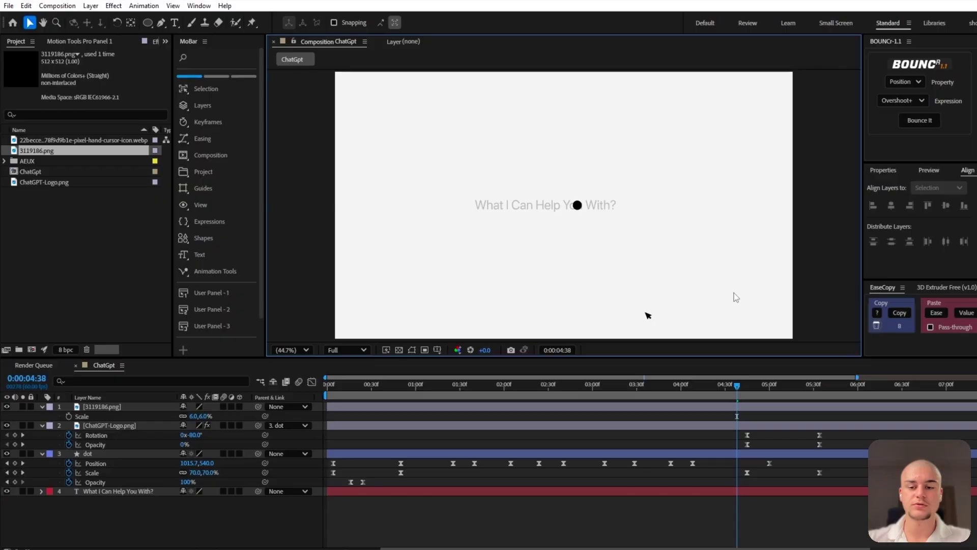
- Keyframe the cursor image's Position at 4:52 just below the frame, at about 1323.3, 1127.2
drag(739, 385, 760, 384)
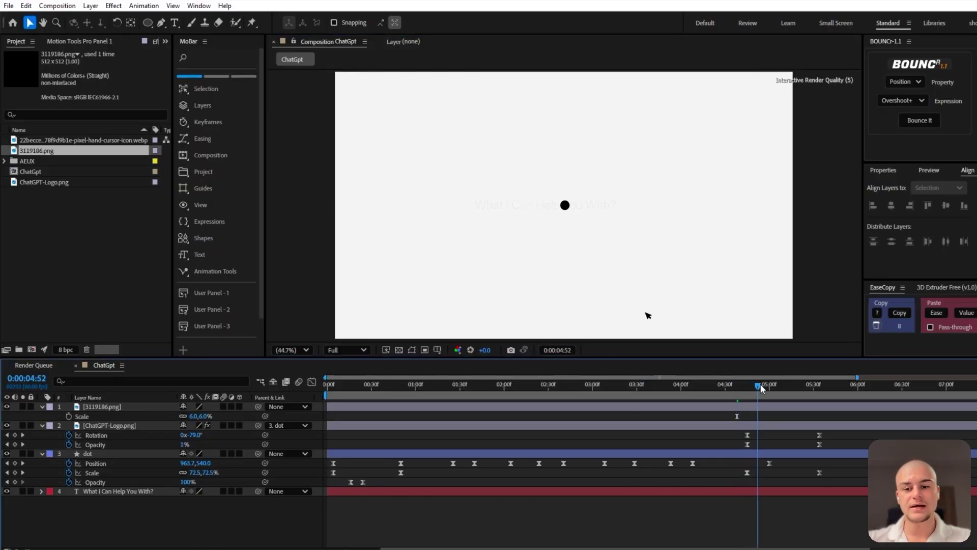
click(116, 407)
key(p)
drag(186, 416, 284, 415)
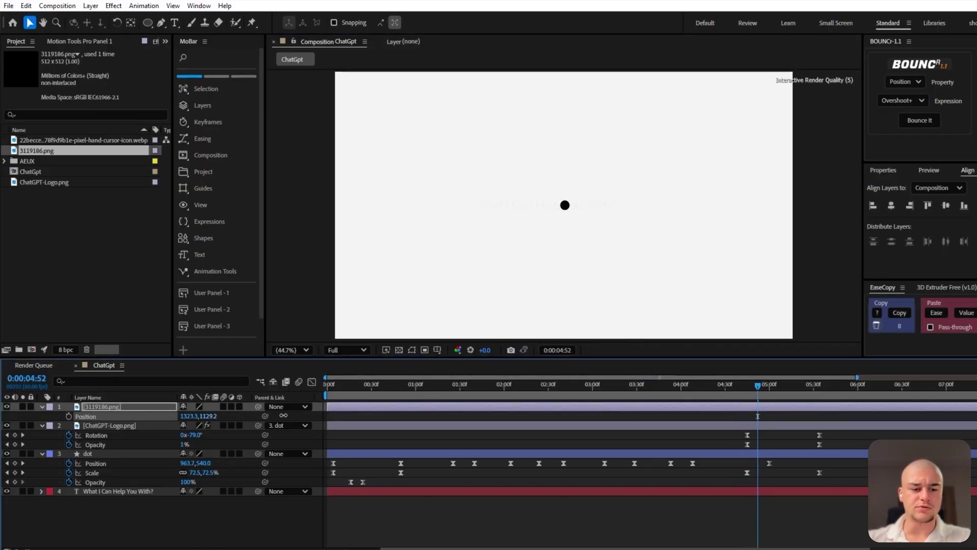
- Keyframe the cursor's Position at 5:37 to about 998.3, 610.2, on the logo's lower edge
drag(758, 385, 824, 386)
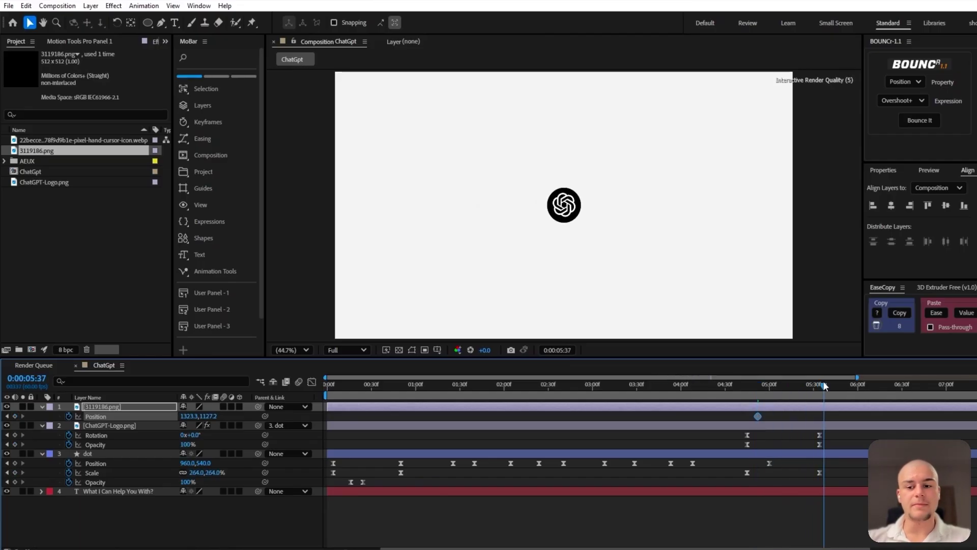
drag(210, 416, 122, 408)
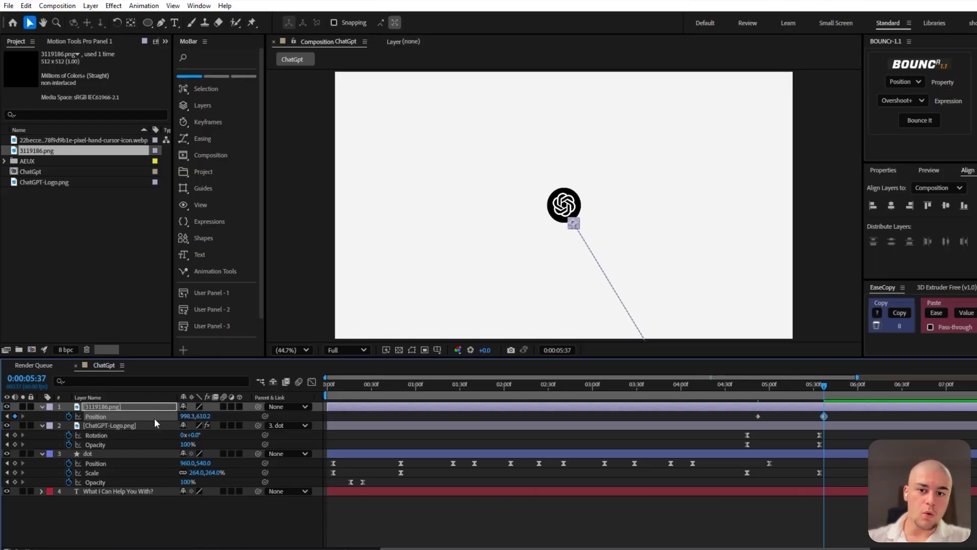
drag(204, 415, 192, 414)
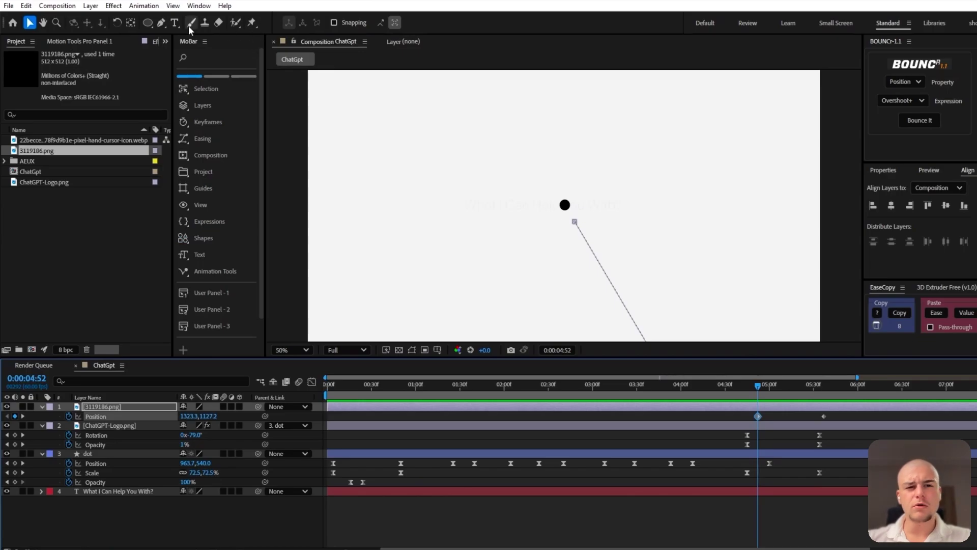
- Add two points to the cursor's straight motion path below the logo with the Pen tool
click(161, 22)
click(619, 297)
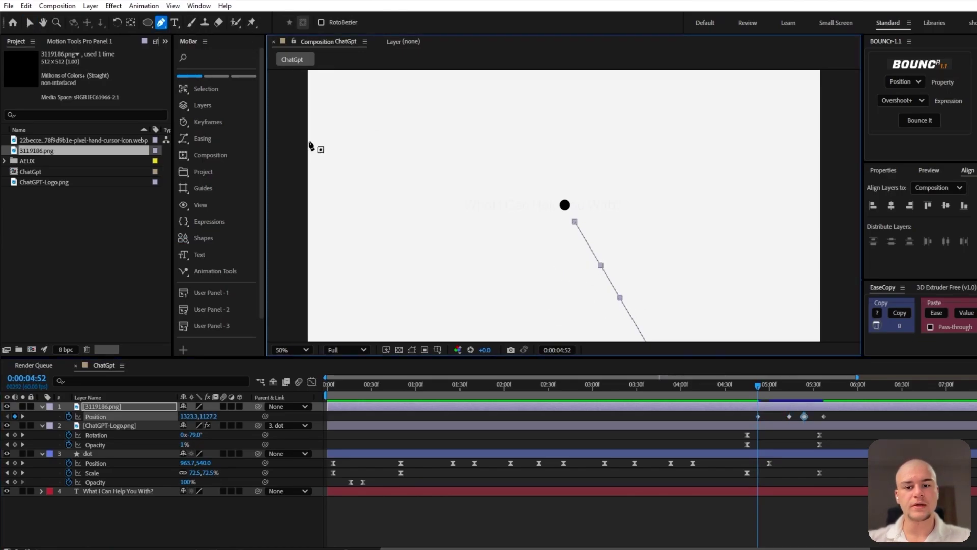
click(29, 24)
double_click(602, 265)
click(554, 270)
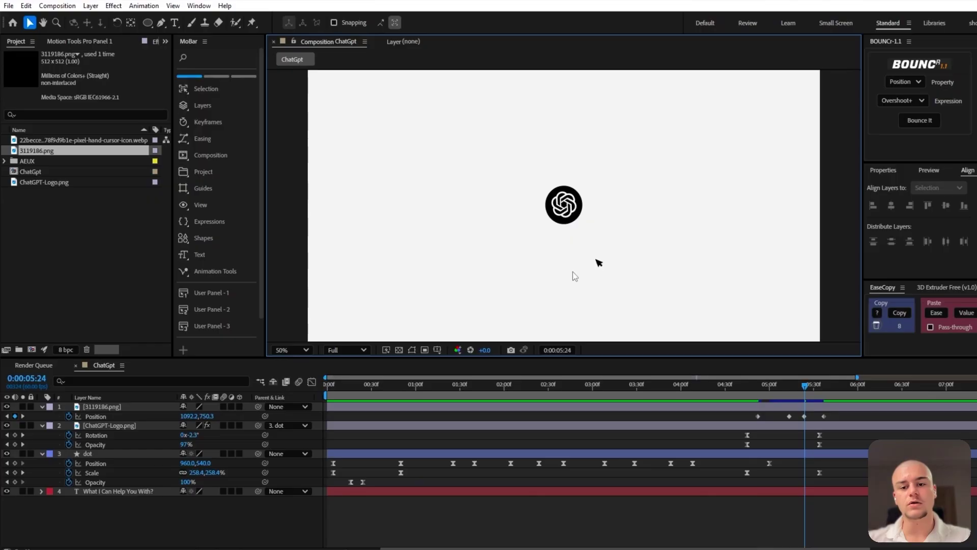
- Bend the cursor's motion path into a soft S-curve by smoothing its two middle points and moving the lower one outward
click(117, 407)
click(161, 22)
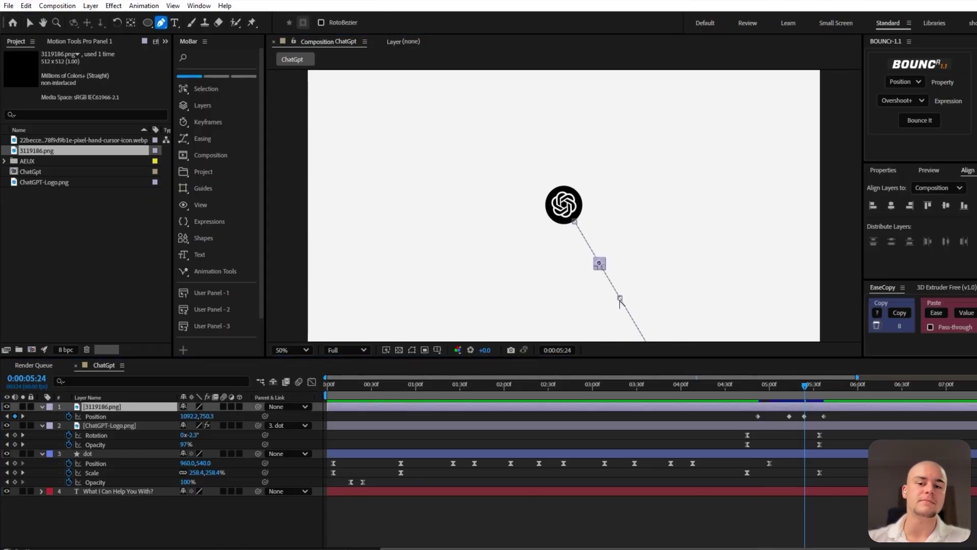
click(619, 297)
drag(630, 316, 620, 325)
drag(620, 278, 618, 274)
click(599, 264)
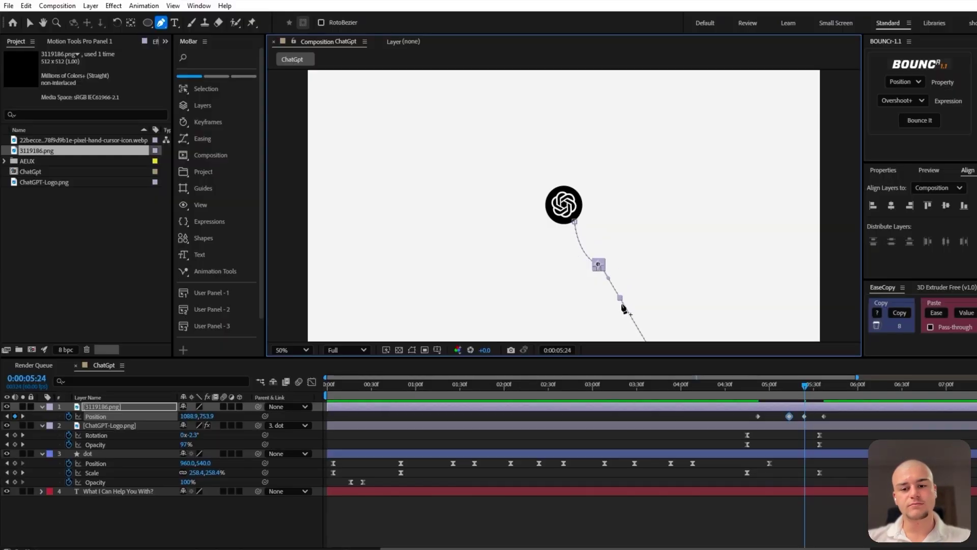
key(v)
drag(620, 298, 629, 299)
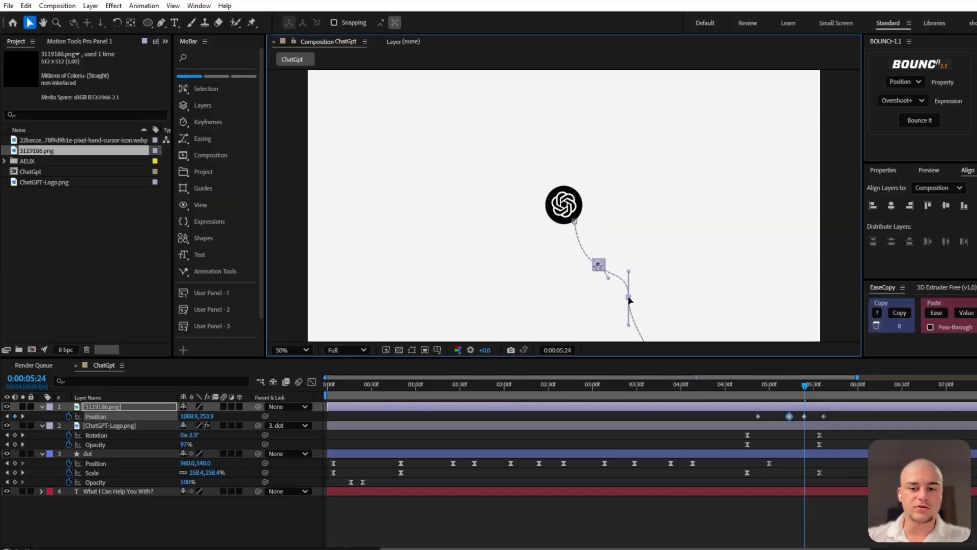
- Preview the cursor's curved entry towards the logo
click(737, 392)
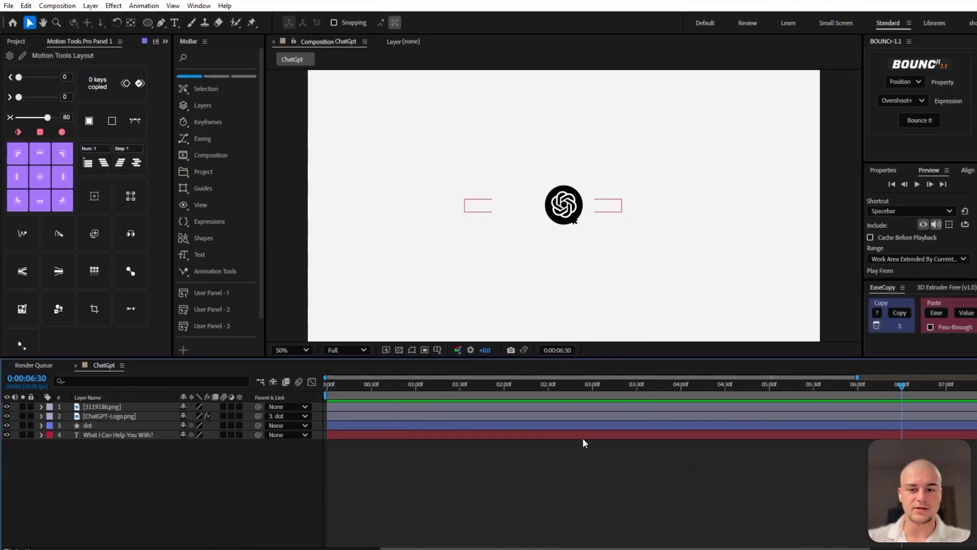
key(space)
key(space)
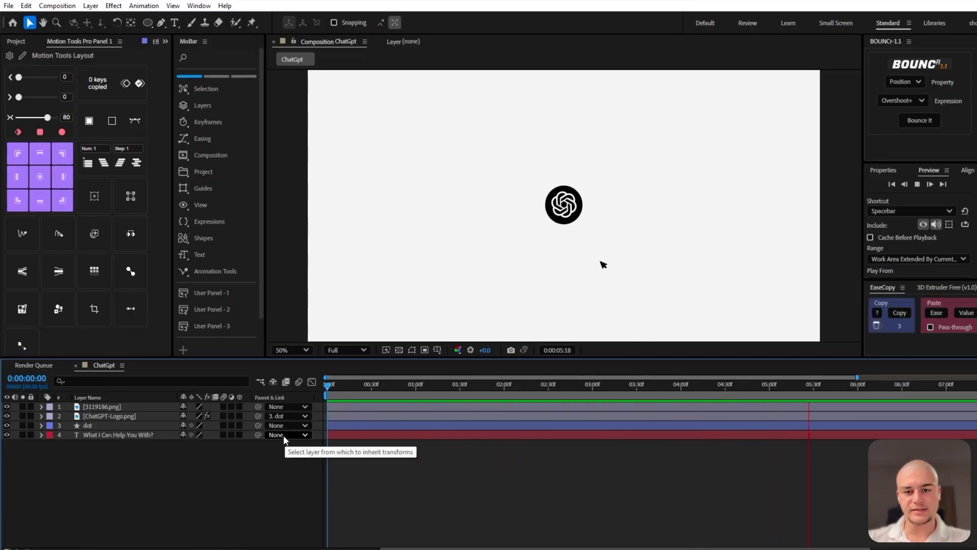
- Create a two-node camera with the 35mm preset
right_click(178, 487)
click(336, 396)
click(565, 193)
click(566, 281)
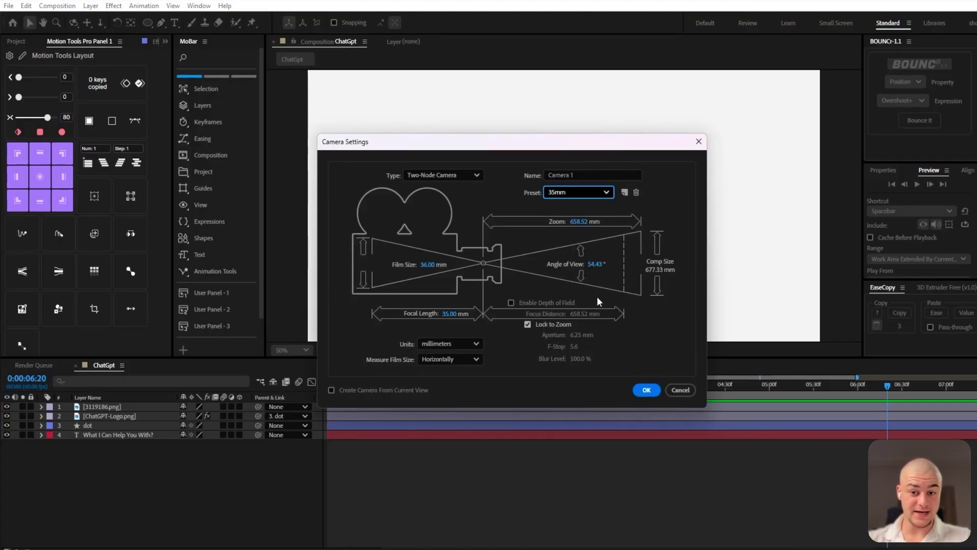
click(645, 389)
- Set the composition's renderer to Classic 3D and enable 3D for the cursor, logo, dot and text layers
click(719, 350)
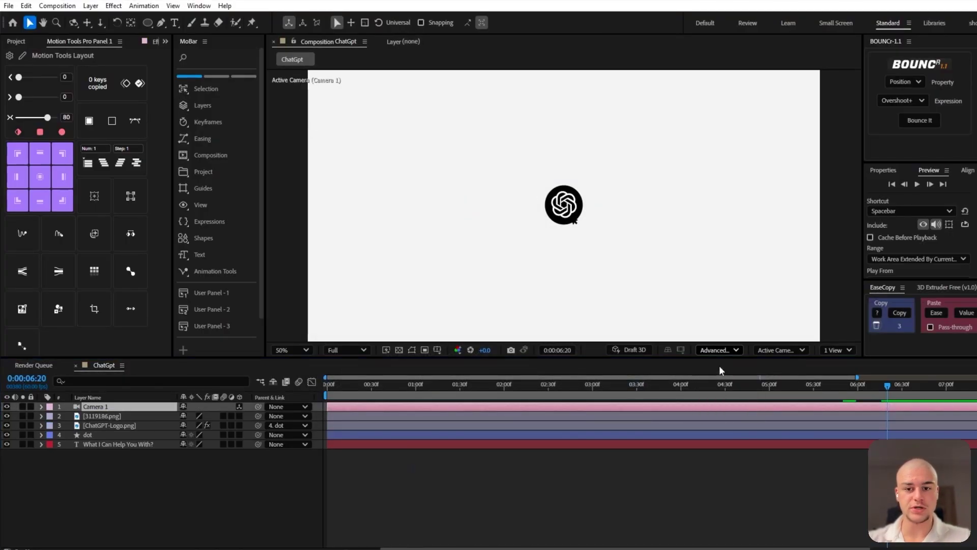
click(720, 367)
key(space)
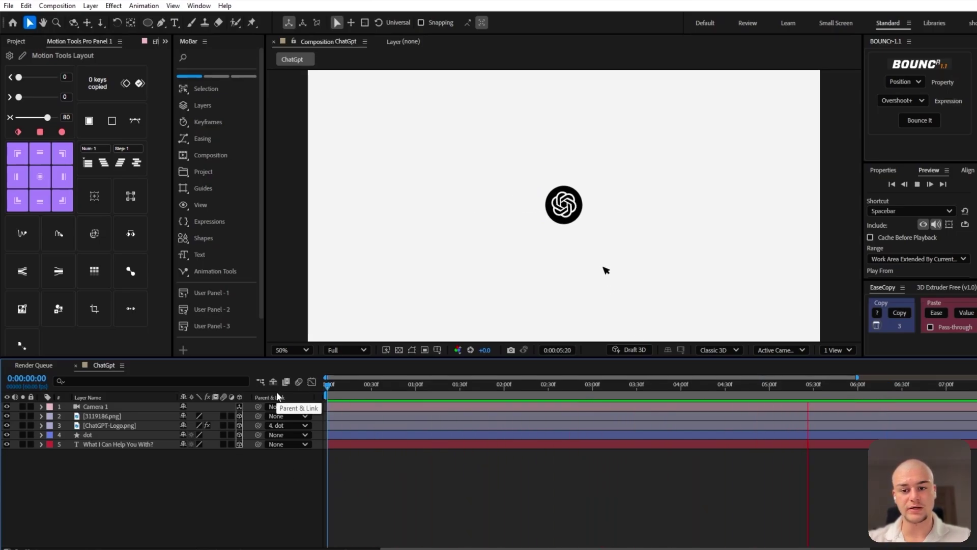
- Add a null object and rename it camera handle
right_click(166, 496)
mouse_move(204, 361)
click(336, 426)
key(Return)
text(camera handle)
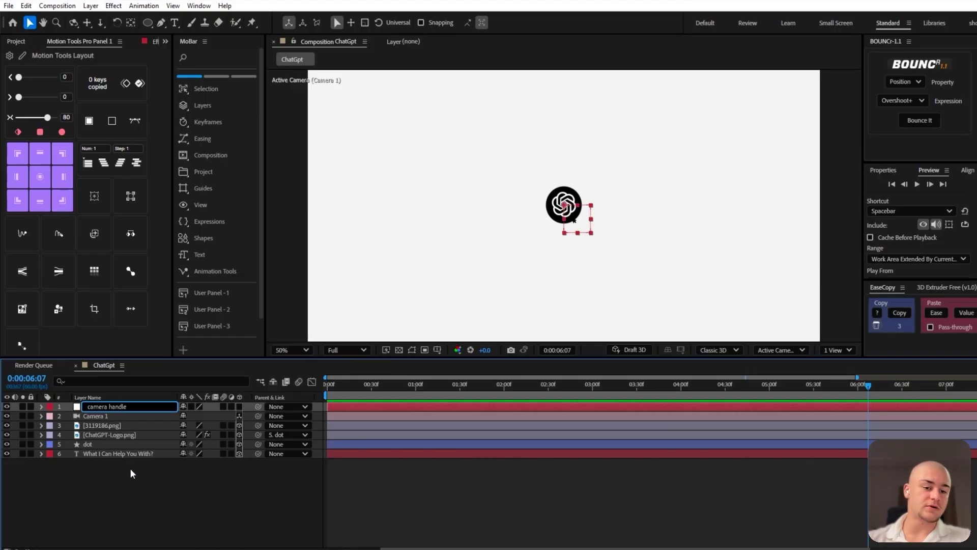
click(130, 469)
- Make the camera handle null 3D and parent Camera 1 to it
click(93, 414)
click(241, 406)
click(90, 417)
drag(258, 416, 115, 406)
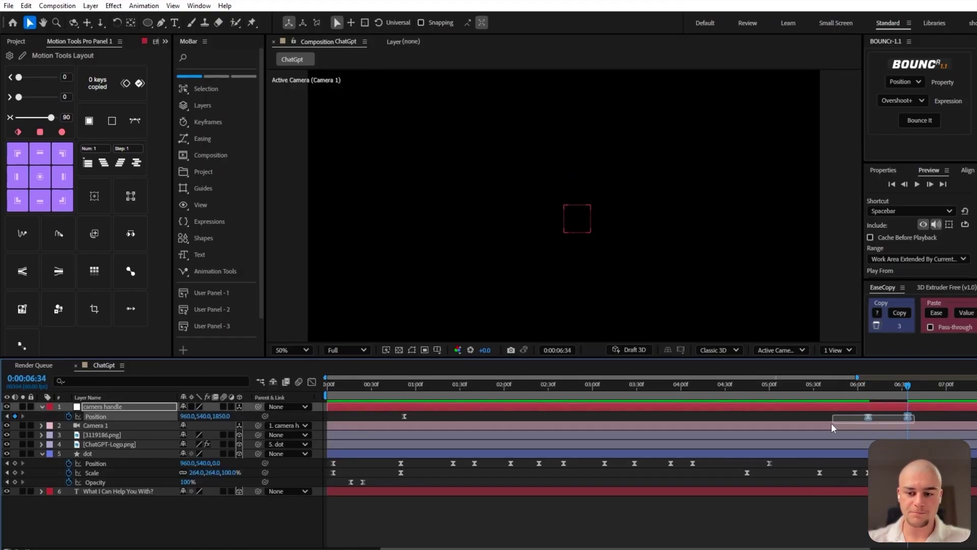
- Ease the last two Position keyframes of camera handle at 90 and preview the camera push-in
drag(841, 427, 840, 429)
click(51, 118)
click(626, 501)
drag(839, 391, 790, 391)
key(space)
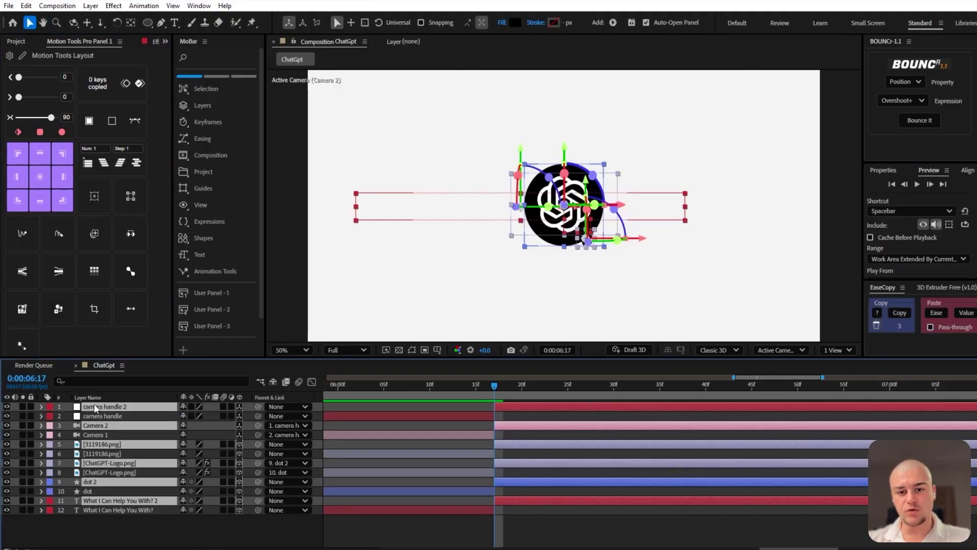
- Delete the split-off duplicate layers that start at 6:17 and preview the trimmed animation
key(Delete)
drag(493, 387, 345, 392)
key(space)
key(space)
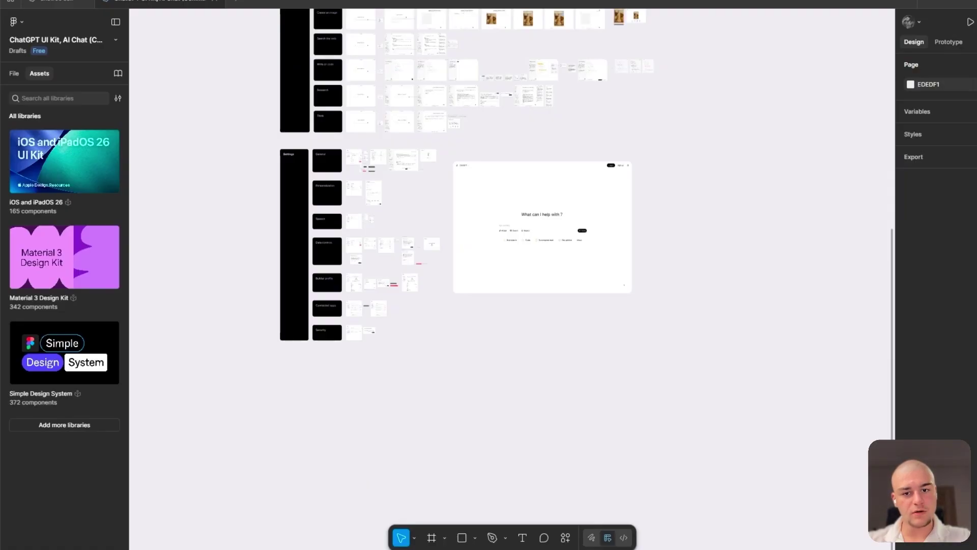
- In the Figma ChatGPT UI kit, find the "What can I help with ?" home screen and select all its elements
scroll(604, 240, up, 5)
scroll(406, 264, down, 3)
drag(365, 482, 517, 499)
key(v)
drag(794, 441, 269, 42)
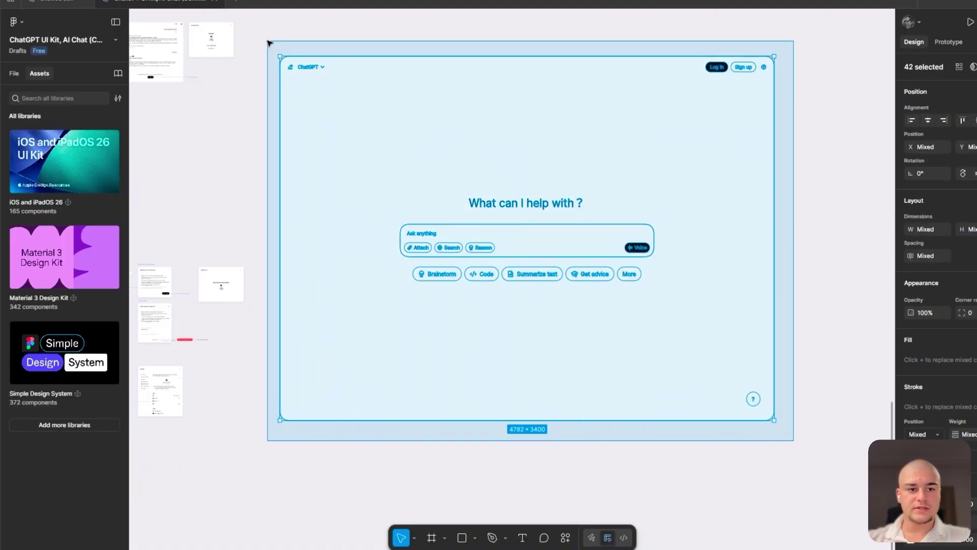
- Send the selected home screen elements from Figma to the After Effects composition with the export plugin
right_click(514, 142)
mouse_move(585, 396)
mouse_move(669, 395)
click(775, 394)
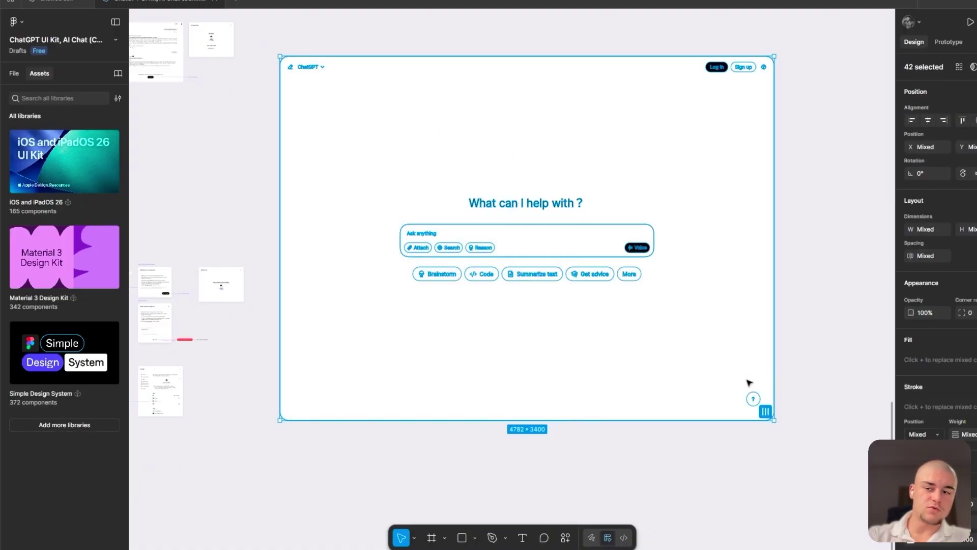
click(715, 230)
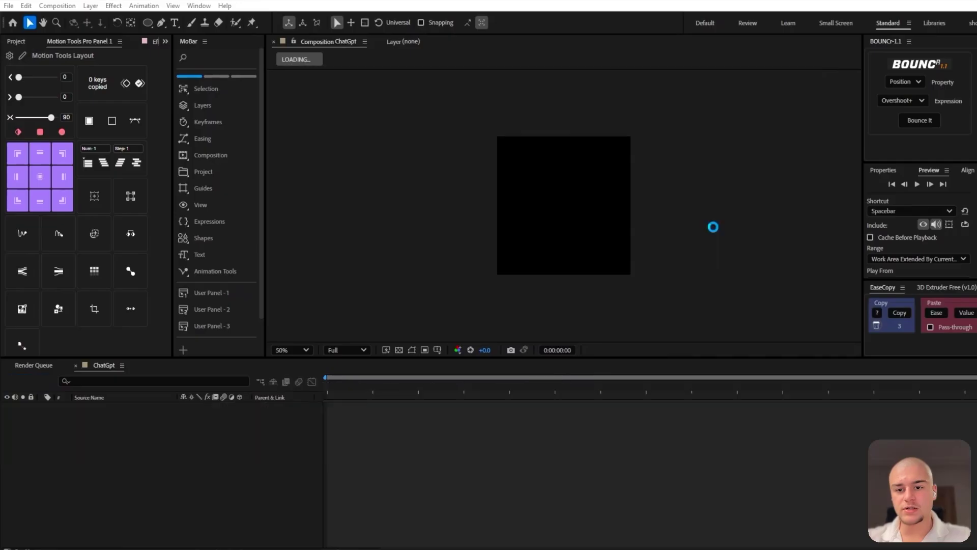
- Place the imported Vector layers in the timeline to start shortly after 6 seconds and look through them
drag(587, 424, 665, 424)
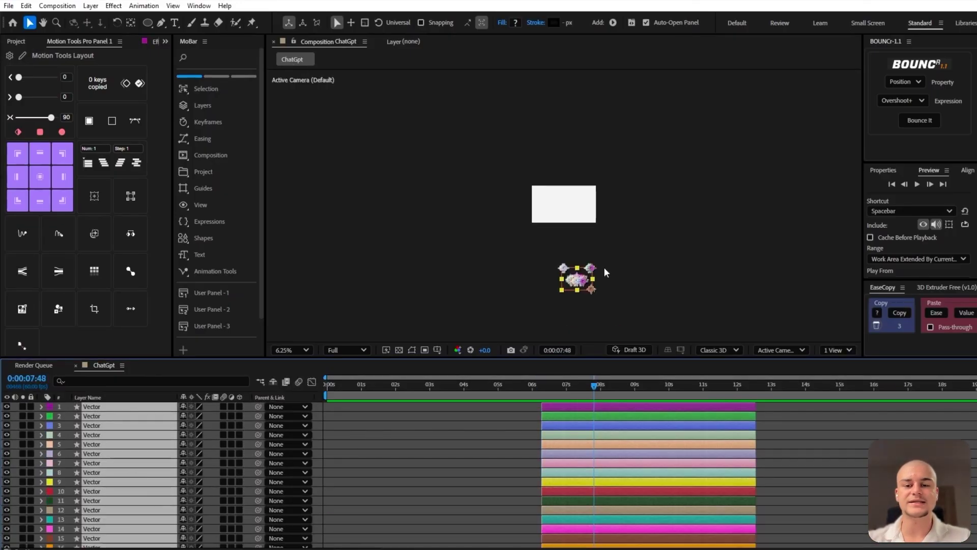
scroll(597, 393, down, 10)
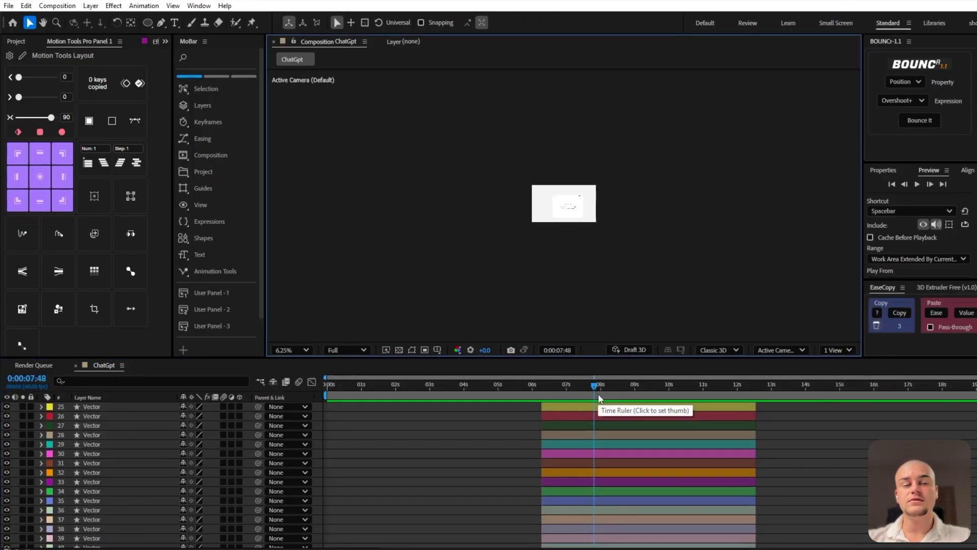
drag(598, 385, 538, 383)
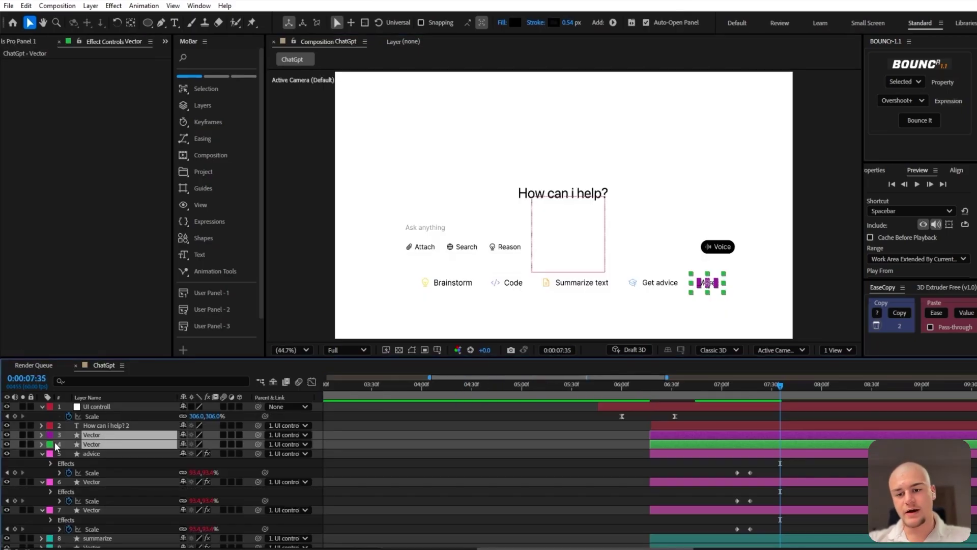
- Label the More button's two layers Fuchsia and keyframe their Scale to start from 0%
click(50, 452)
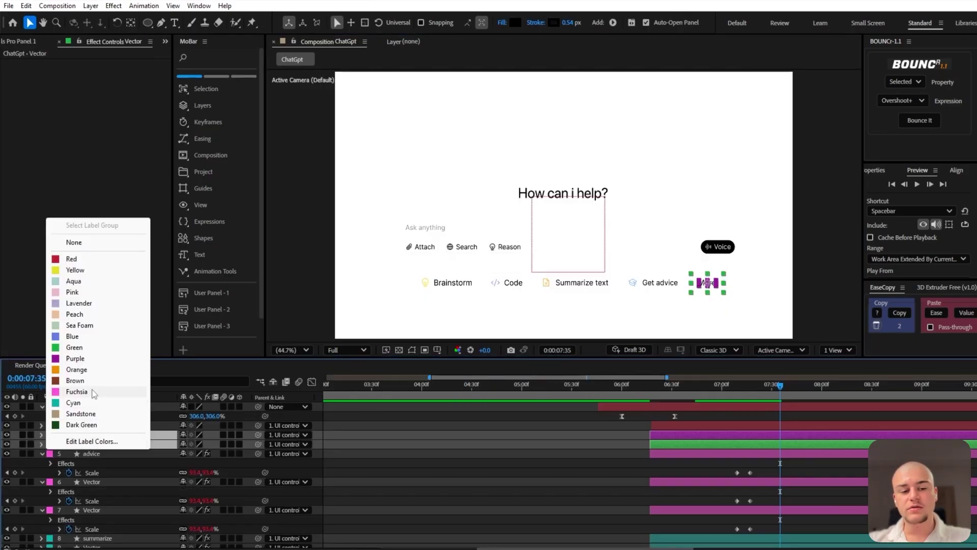
click(97, 392)
click(797, 443)
drag(798, 444, 804, 445)
text(0)
key(Return)
- Keyframe the Scale of the two Voice button layers from 0% to 100% within a few frames around 7:40
key(alt+shift+s)
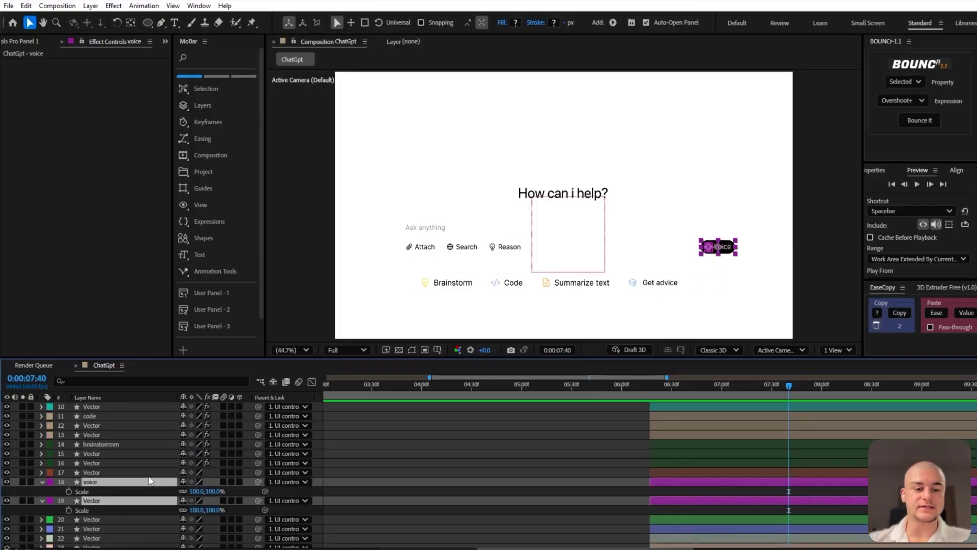
click(456, 479)
click(92, 492)
click(91, 509)
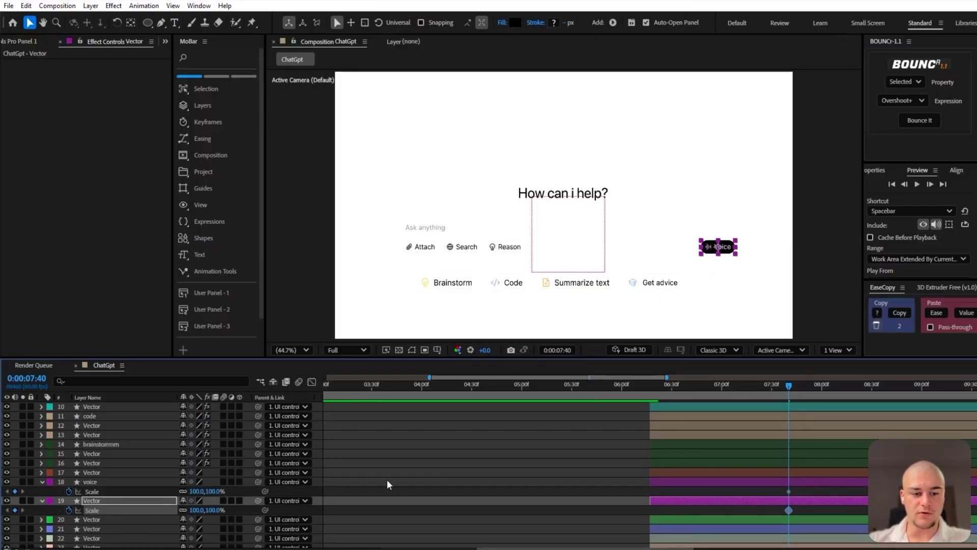
shift+click(791, 491)
drag(792, 491, 772, 514)
click(782, 385)
click(197, 492)
text(0)
key(Return)
- Ease the Voice button's Scale keyframes at 90 and preview the pop-in
click(21, 42)
click(52, 117)
drag(781, 385, 683, 390)
key(space)
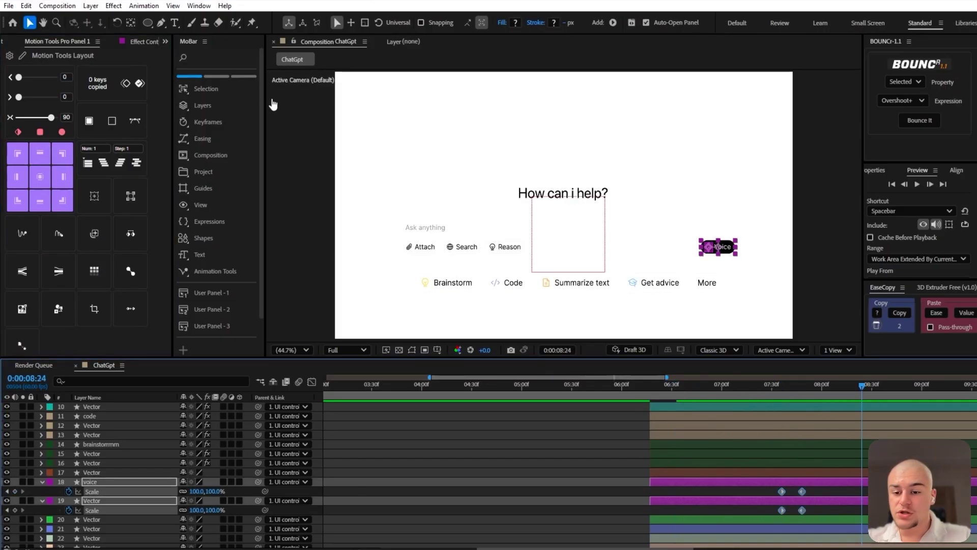
- Apply the Overshoot+ bounce expression to the Voice button layers' Scale keyframes
click(919, 121)
click(598, 317)
drag(815, 495, 774, 532)
click(919, 121)
click(920, 121)
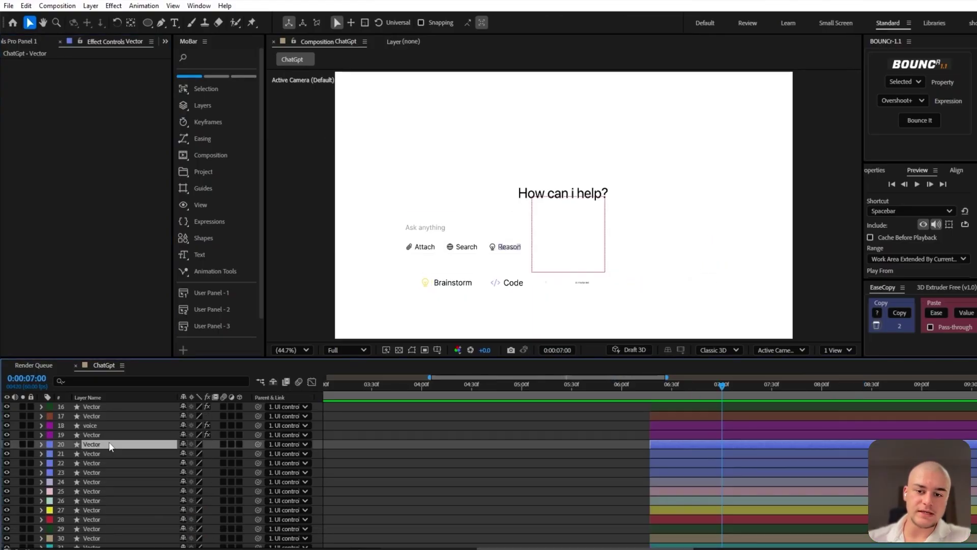
- Rename the first of the Reason button's four Vector layers as reason
key(Return)
text(rea)
click(499, 524)
- Keyframe the Opacity of the four Reason button layers from 0% at 7:00 to 100% a few frames later and preview the fade
click(93, 444)
shift+click(96, 463)
shift+click(99, 472)
key(t)
click(69, 453)
drag(722, 453, 710, 515)
click(187, 453)
text(0)
key(Return)
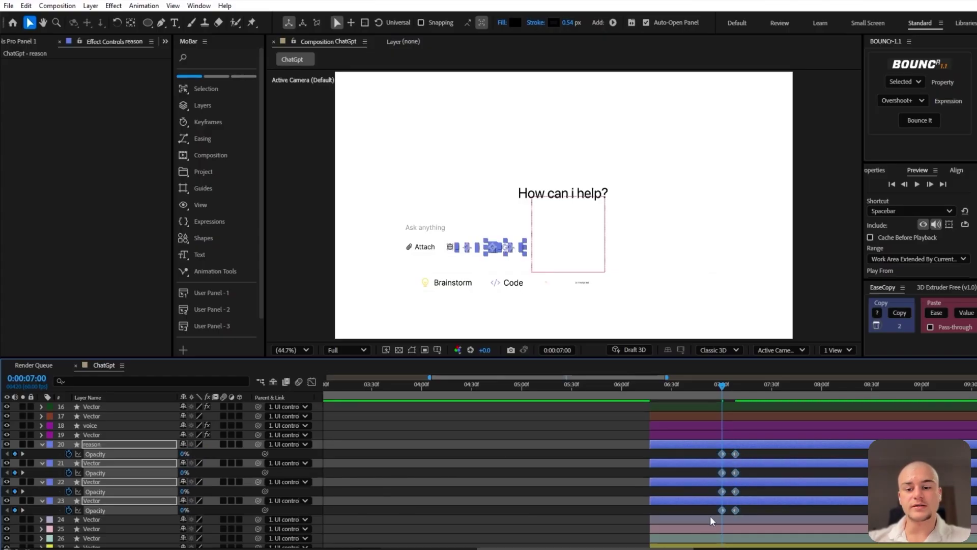
key(space)
click(663, 386)
key(space)
- Apply Easy Ease to the Reason layers' Opacity keyframes, spread them apart for a slower fade, and preview it
mouse_move(743, 450)
mouse_down()
mouse_move(704, 511)
mouse_move(724, 450)
mouse_up()
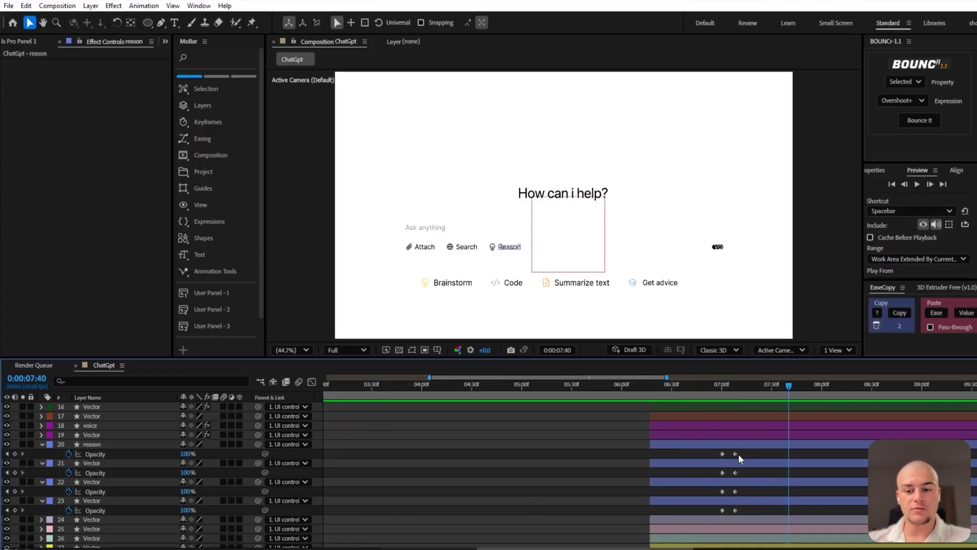
key(F9)
drag(721, 454, 698, 455)
drag(744, 450, 727, 513)
drag(735, 454, 764, 457)
drag(789, 387, 667, 402)
key(space)
key(space)
- Stagger the Opacity keyframes of the Attach, Search and Reason layers, starting with the lowest layer
drag(688, 449, 783, 491)
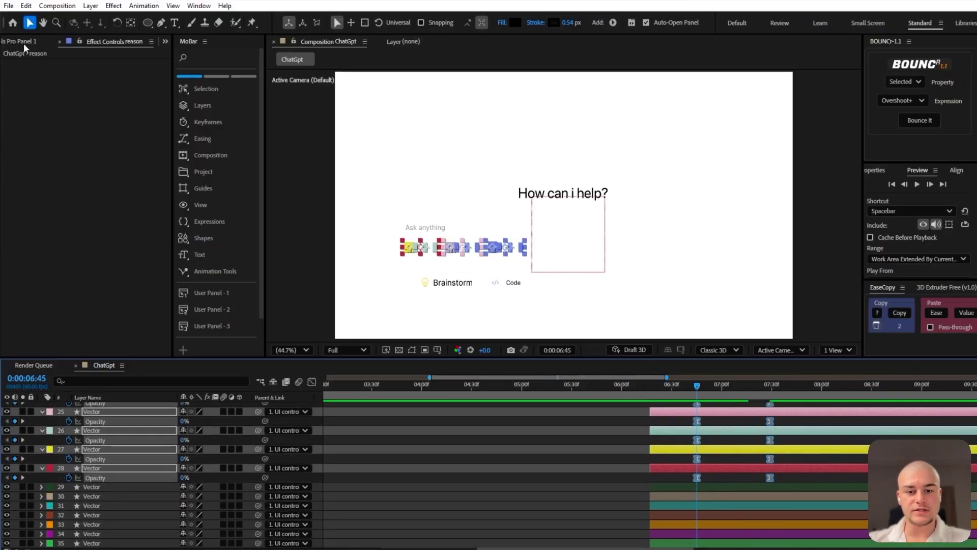
click(30, 43)
click(120, 162)
click(120, 170)
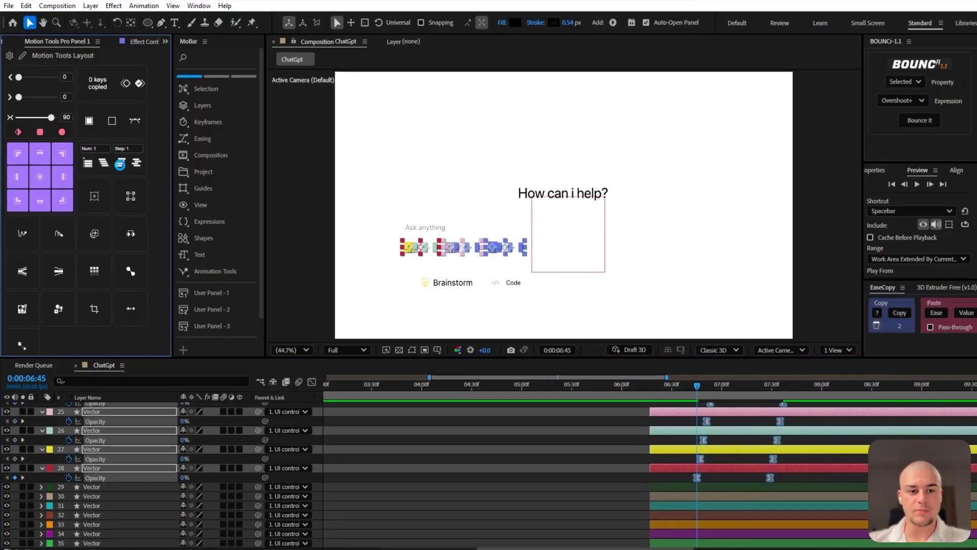
- Deselect the staggered layers, go back to 6:05 and save the project
click(554, 424)
click(600, 384)
drag(600, 386, 630, 386)
key(ctrl+s)
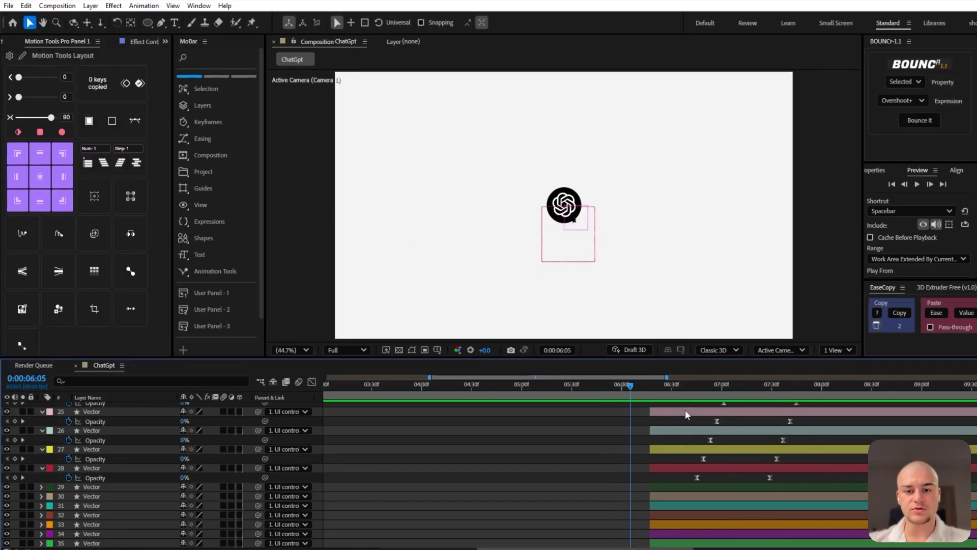
- Preview the staggered fade and keyframe the Log in, Sign up and help icon layers' Position to slide in one after another from beyond the frame's right edge
key(space)
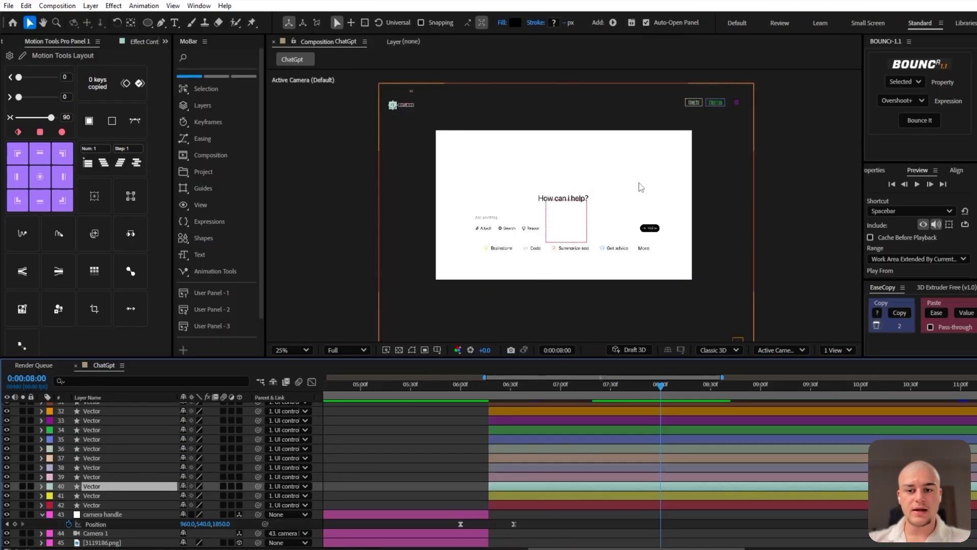
drag(774, 96, 417, 112)
key(ctrl+z)
key(p)
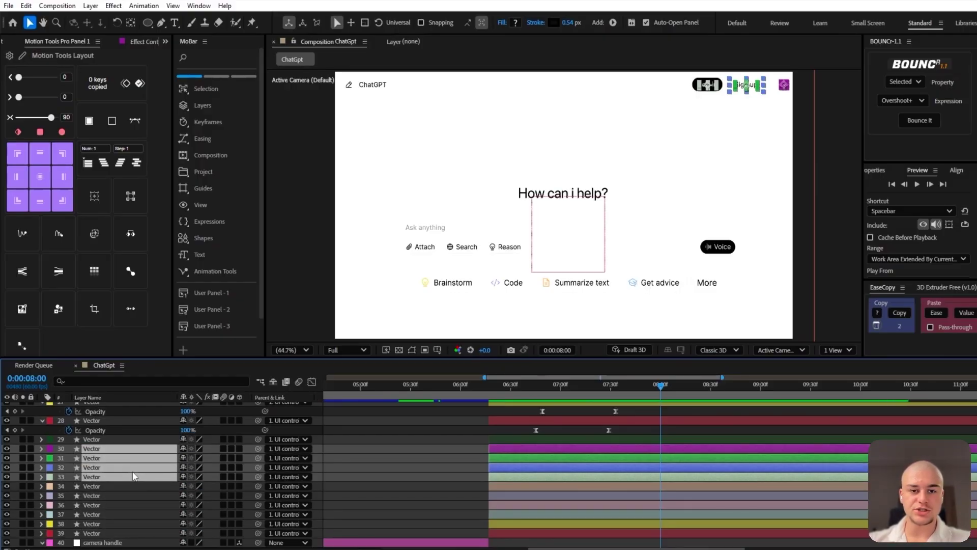
- Keyframe the Opacity of the pencil icon and ChatGPT title layers by pasting the fade keyframes
key(t)
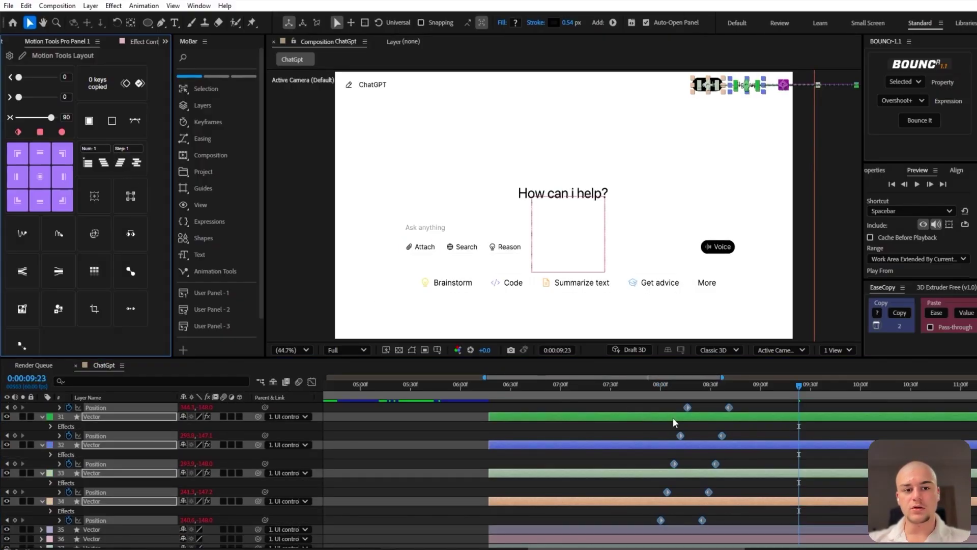
drag(660, 385, 602, 386)
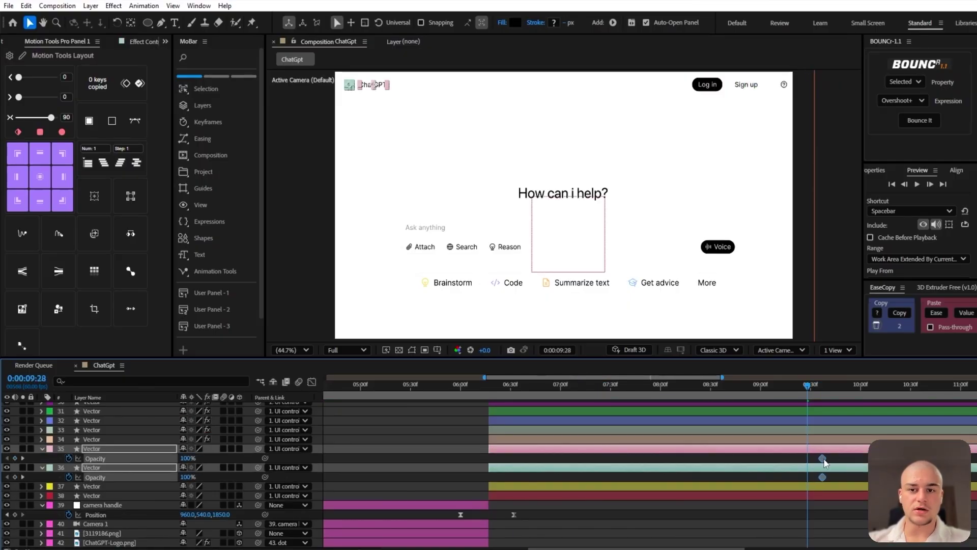
key(ctrl+v)
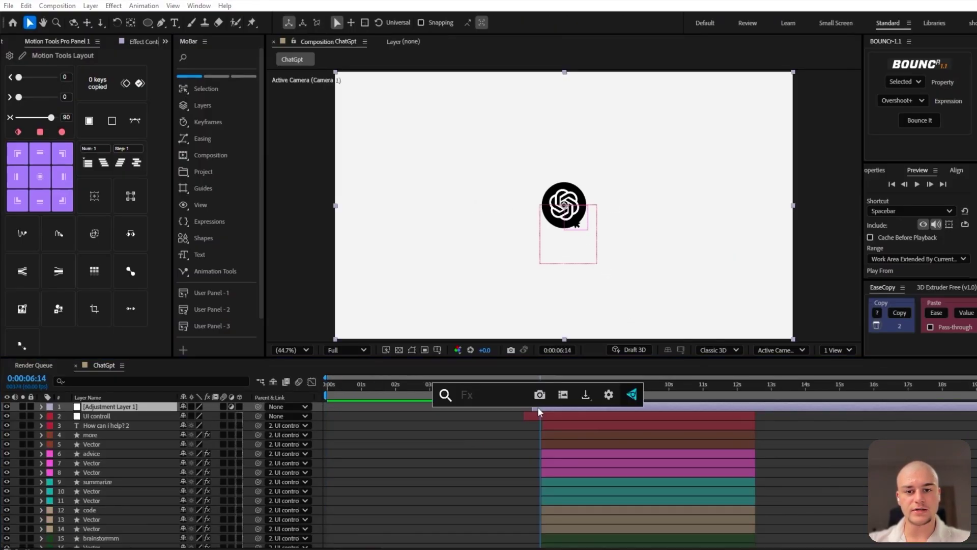
- Apply Fast Box Blur to the adjustment layer with Repeat Edge Pixels on and keyframe its Blur Radius around the logo-to-interface cut
text(fast)
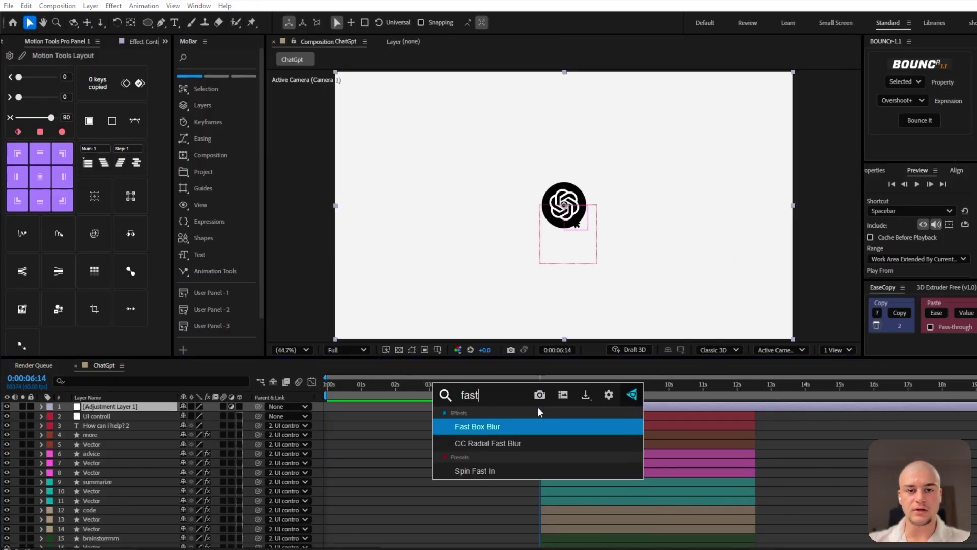
key(Return)
key(semicolon)
drag(674, 384, 698, 385)
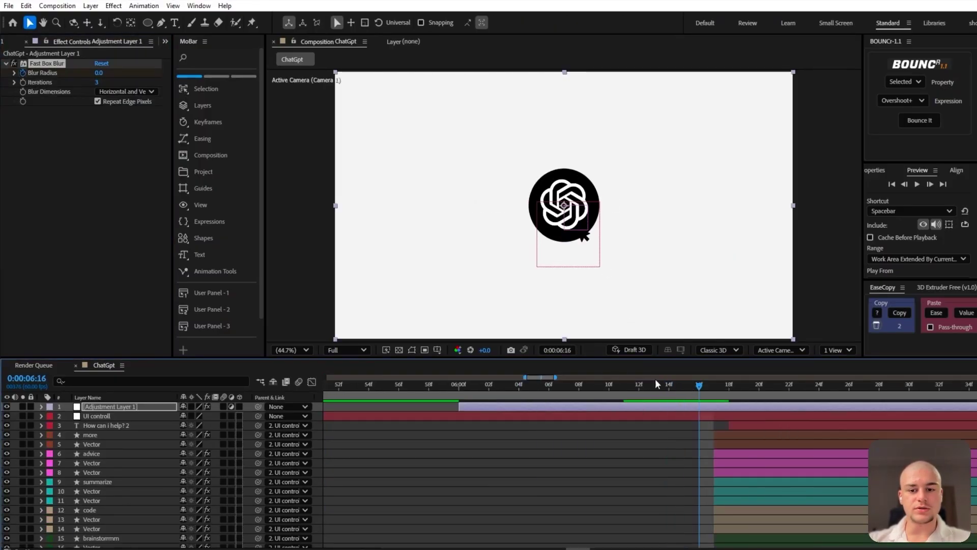
drag(713, 387, 731, 387)
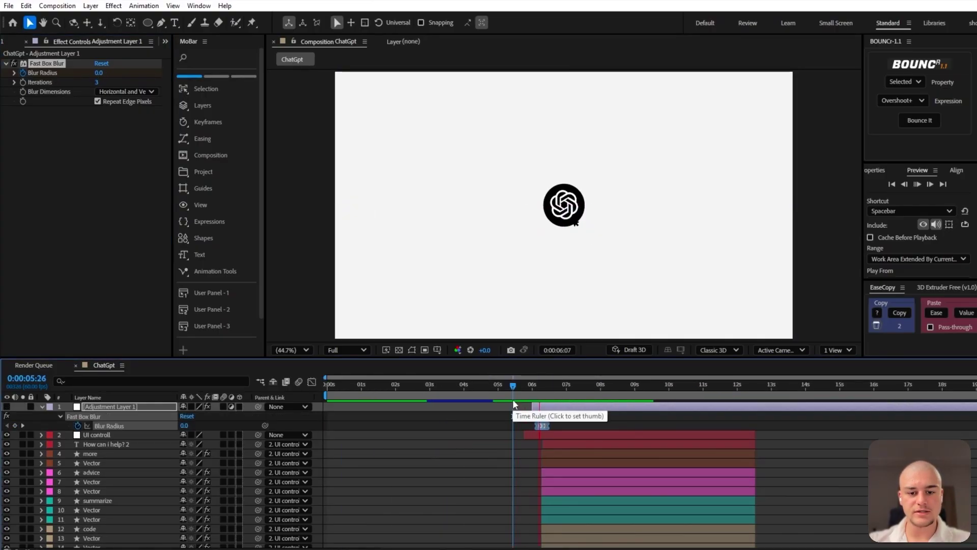
- Preview the blur transition and the interface animation from 5:17, and look through the layer stack
drag(512, 392, 567, 392)
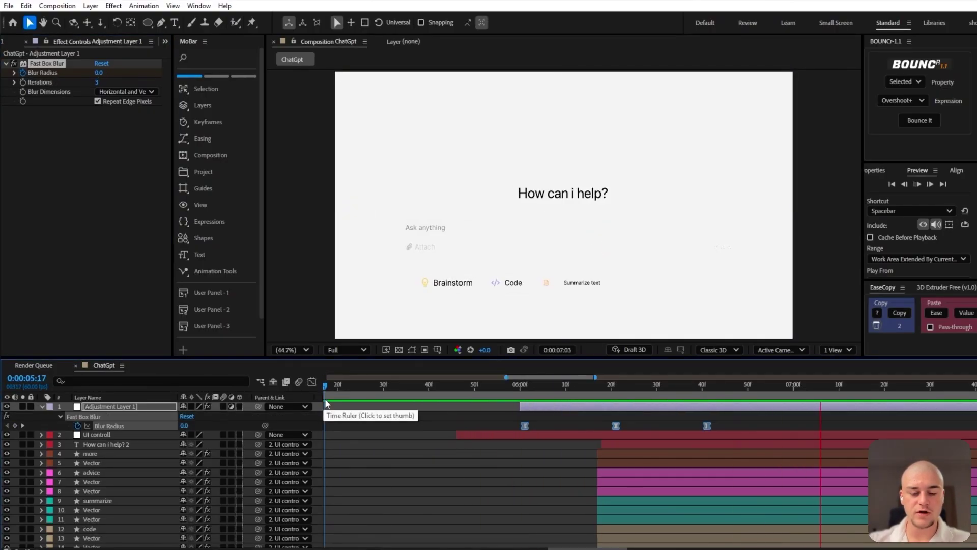
scroll(601, 461, down, 5)
key(space)
key(space)
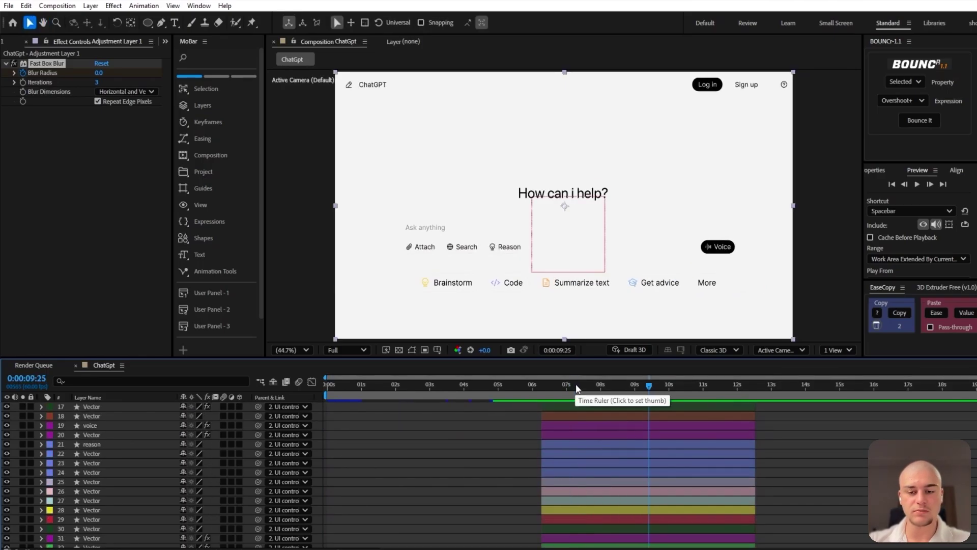
scroll(662, 427, down, 4)
scroll(662, 424, up, 15)
click(20, 54)
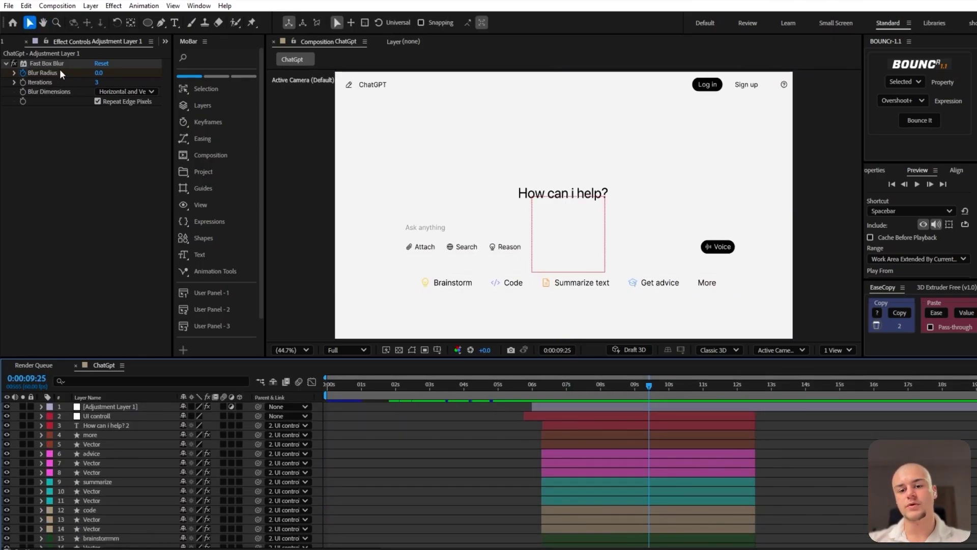
- Try to extend the camera handle and Camera 1 layers over the interface section
scroll(315, 469, down, 14)
click(115, 501)
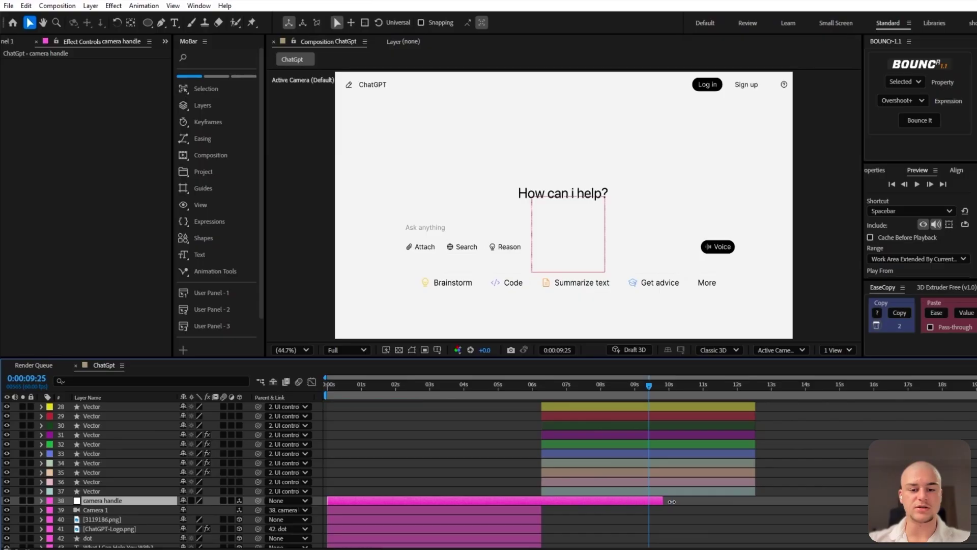
click(524, 509)
double_click(541, 510)
shift+click(522, 501)
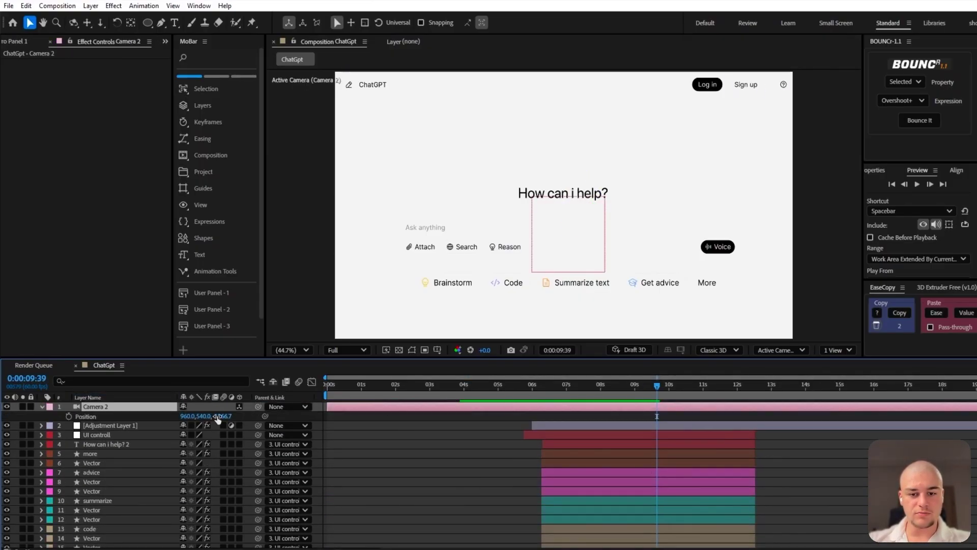
- Make the interface layers 3D so Camera 2 affects them, and play the section from 6:00
scroll(239, 433, down, 10)
scroll(240, 433, up, 10)
click(533, 394)
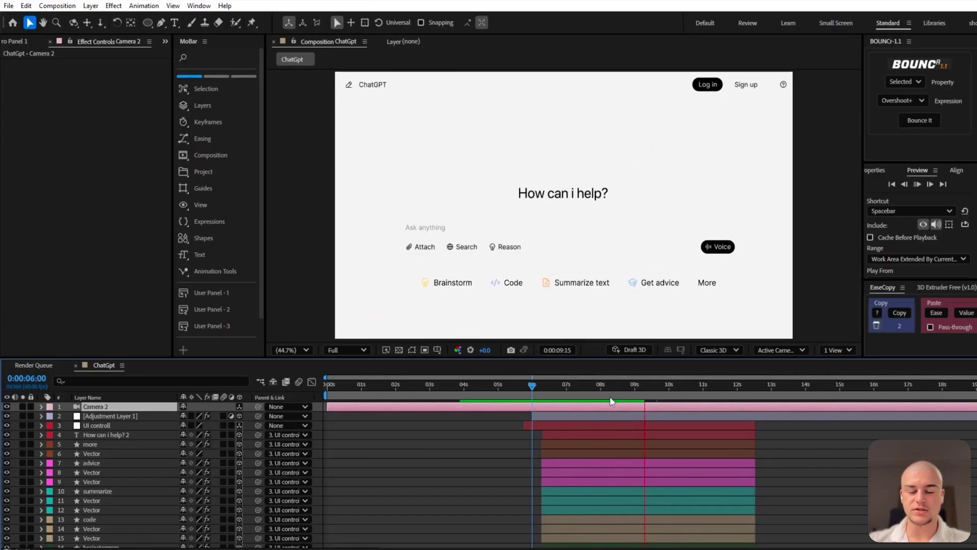
- Keyframe Camera 2's Position and pull it back to Z -2148.7 at the second keyframe
key(p)
key(Page_Down)
key(Page_Down)
key(Page_Down)
key(Page_Down)
key(Page_Down)
key(Page_Down)
drag(223, 416, 85, 431)
- Ease both of Camera 2's Position keyframes with strength 90 and preview the camera move from 8:30
drag(669, 423, 632, 413)
click(16, 42)
click(67, 118)
key(Return)
click(613, 417)
click(617, 385)
key(space)
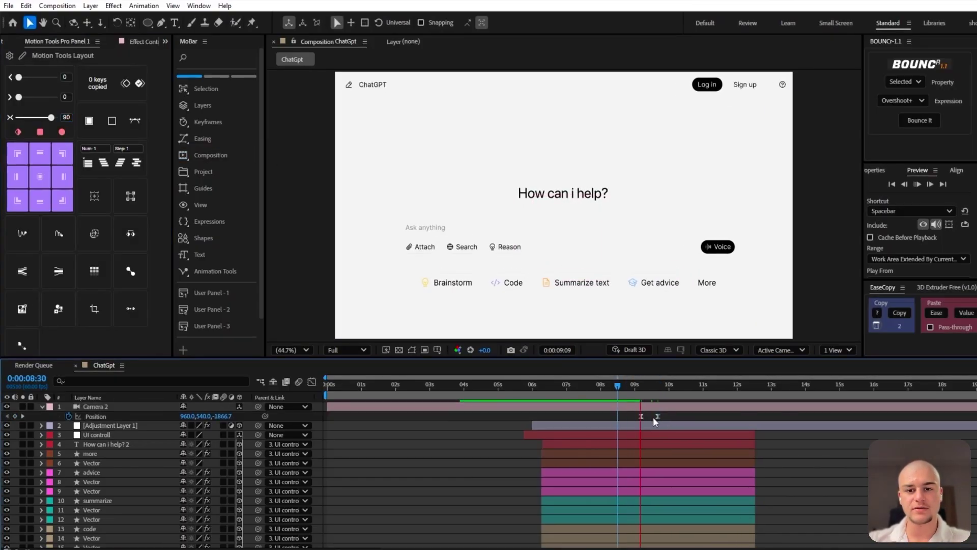
key(space)
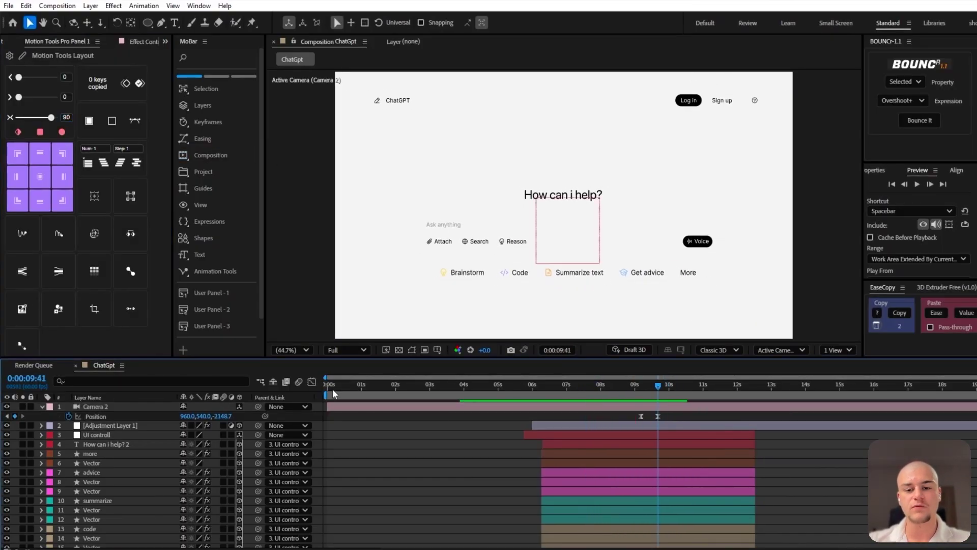
- Pull Camera 2's second Position keyframe further back to Z -2260.7 and preview the stronger move
key(equal)
key(equal)
drag(223, 416, 170, 420)
click(558, 385)
key(space)
key(space)
mouse_move(678, 417)
mouse_down()
mouse_move(664, 417)
mouse_move(677, 418)
mouse_up()
click(646, 418)
click(560, 386)
key(space)
key(space)
- Shift Camera 2's second Position keyframe earlier to 9:36 and preview the faster move several times
drag(690, 385, 575, 387)
drag(676, 417, 659, 417)
key(space)
key(space)
click(582, 386)
key(space)
key(space)
click(591, 388)
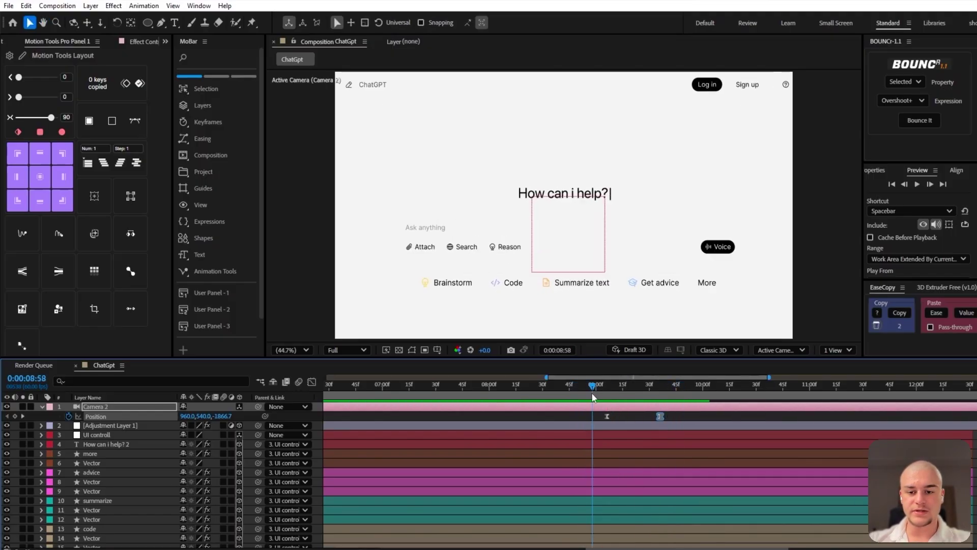
key(space)
key(space)
- Show Camera 2's speed graph, place the current time at the peak of the curve at 9:21, and close the graph
click(51, 117)
key(shift+F3)
drag(650, 387, 633, 399)
key(shift+F3)
key(u)
scroll(132, 461, down, 10)
click(170, 487)
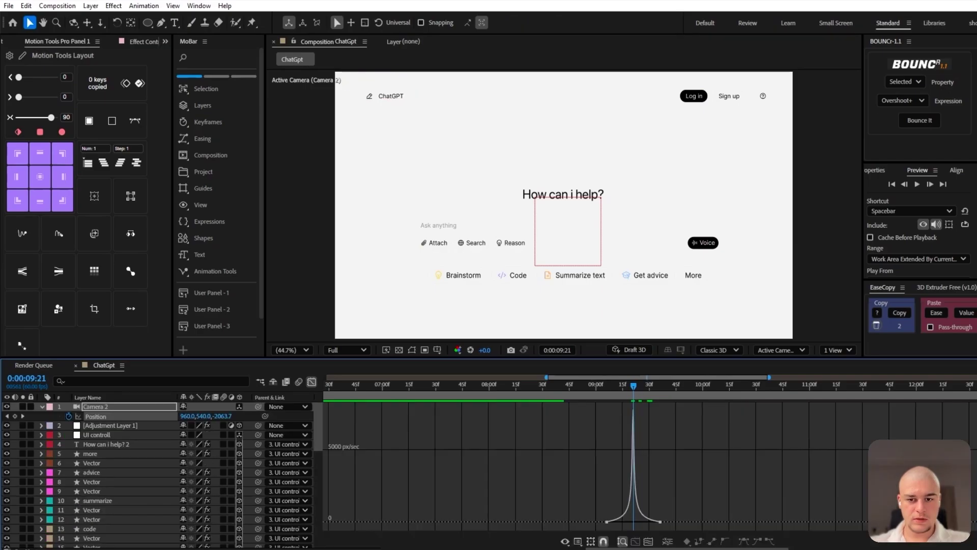
key(shift+F3)
- Split Camera 2, the adjustment layer and all interface layers at 9:21 and delete the parts after the cut
key(u)
scroll(116, 423, down, 10)
click(41, 485)
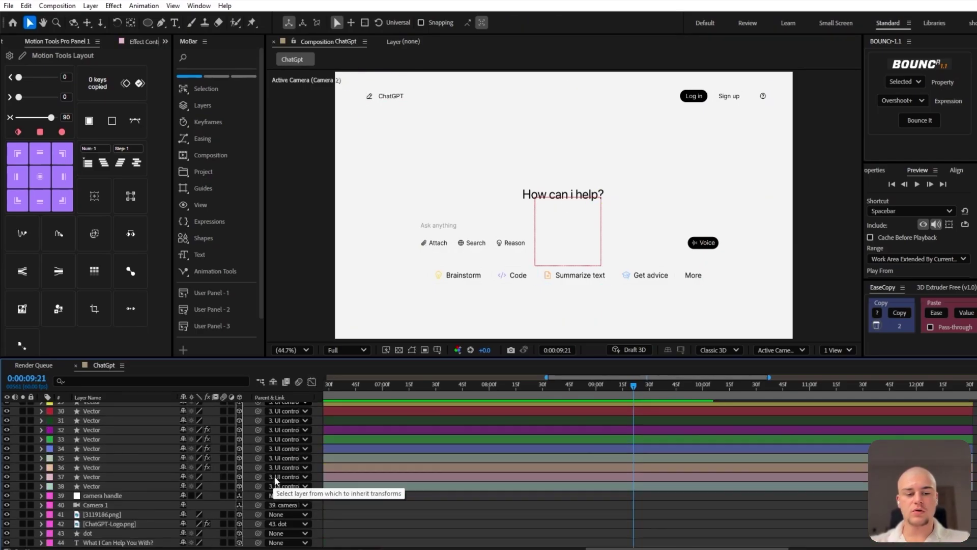
click(174, 487)
key(minus)
key(minus)
key(minus)
scroll(290, 523, up, 15)
shift+click(131, 408)
key(ctrl+shift+d)
key(Delete)
scroll(133, 411, down, 10)
- Check the empty frame after the cut at 9:52 and preview the interface section from 6:38
drag(647, 388, 664, 391)
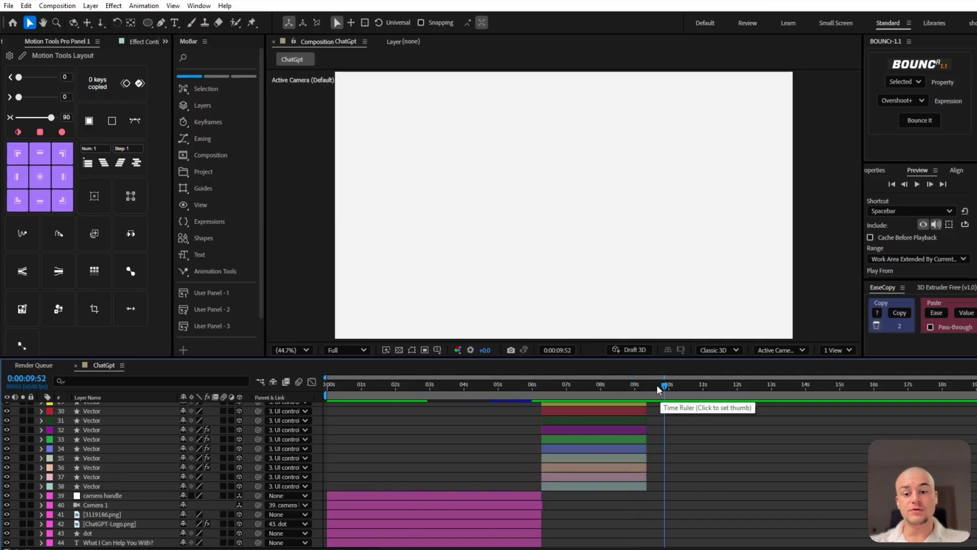
scroll(654, 424, up, 10)
click(554, 397)
key(space)
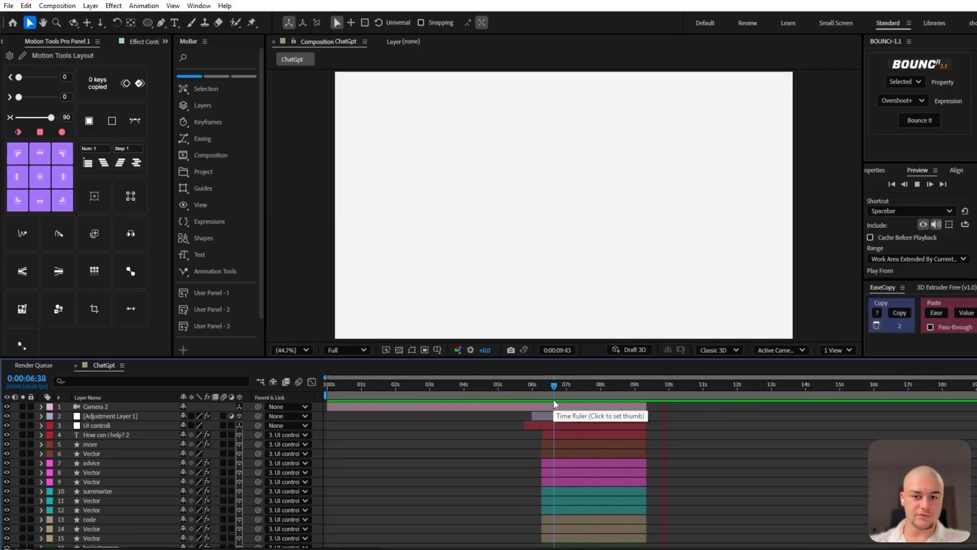
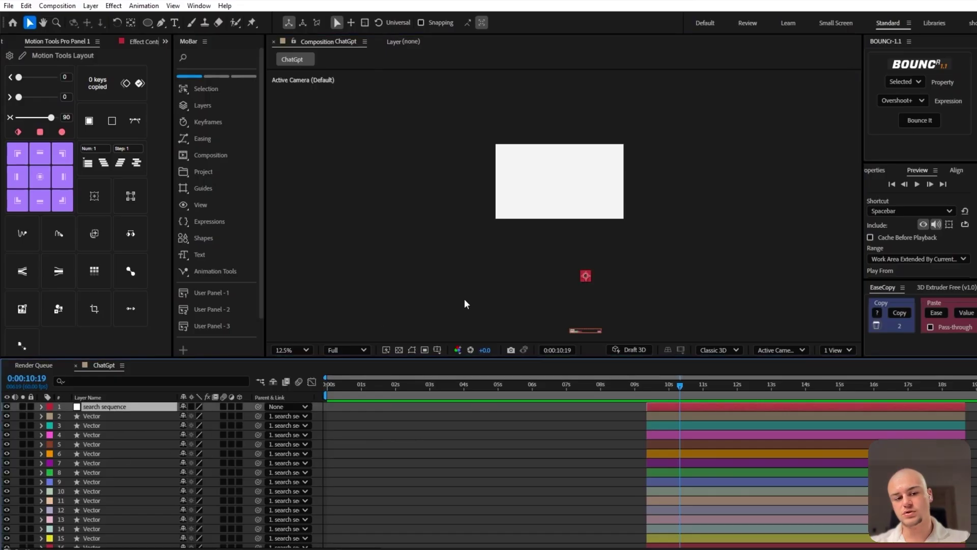
- Move the search sequence null with its search bar into the frame and centre it horizontally at 960, 554.9
key(p)
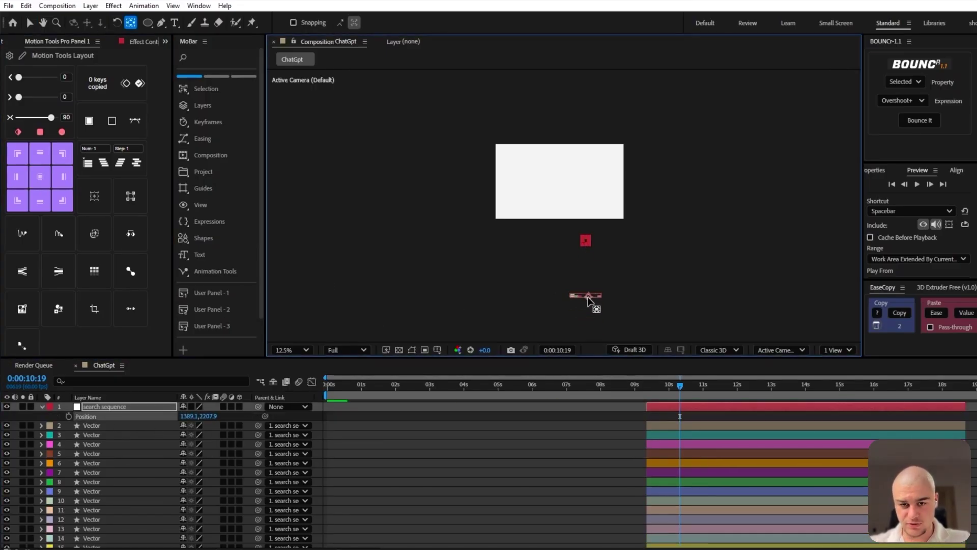
drag(588, 296, 588, 262)
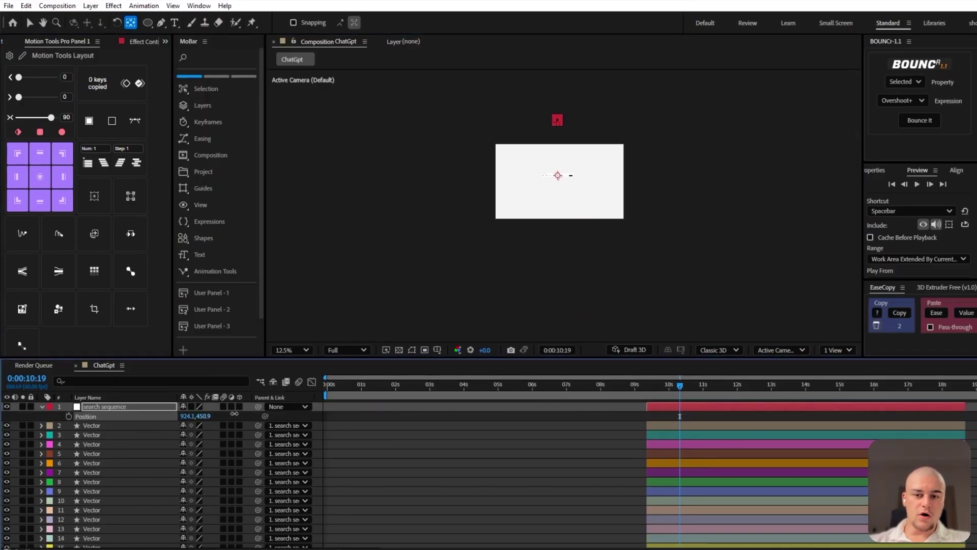
click(347, 350)
click(891, 206)
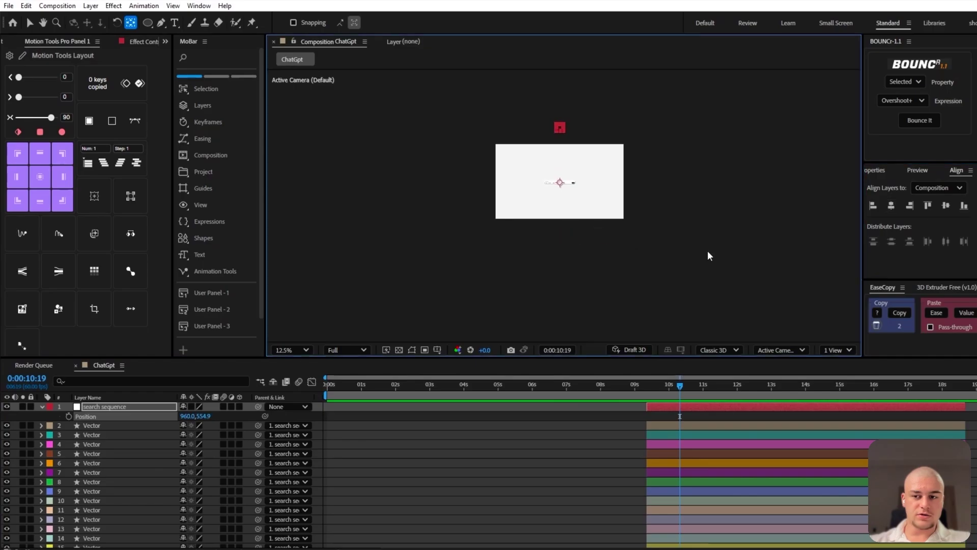
key(v)
key(shift+slash)
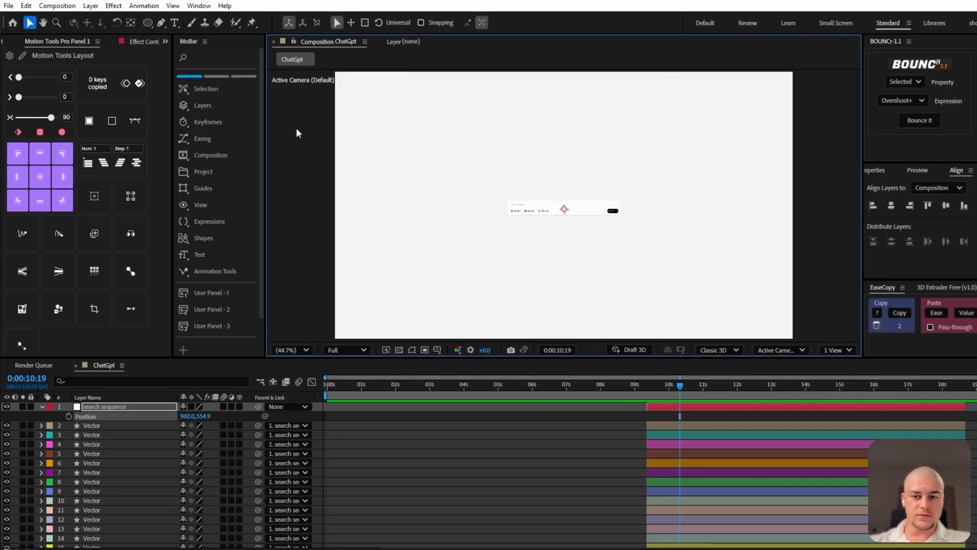
- Scale the search sequence null to 725% and move its X position to 1919 so the bar's left part fills the frame
click(112, 407)
key(s)
drag(196, 416, 505, 415)
click(105, 408)
key(s)
key(p)
drag(191, 417, 706, 432)
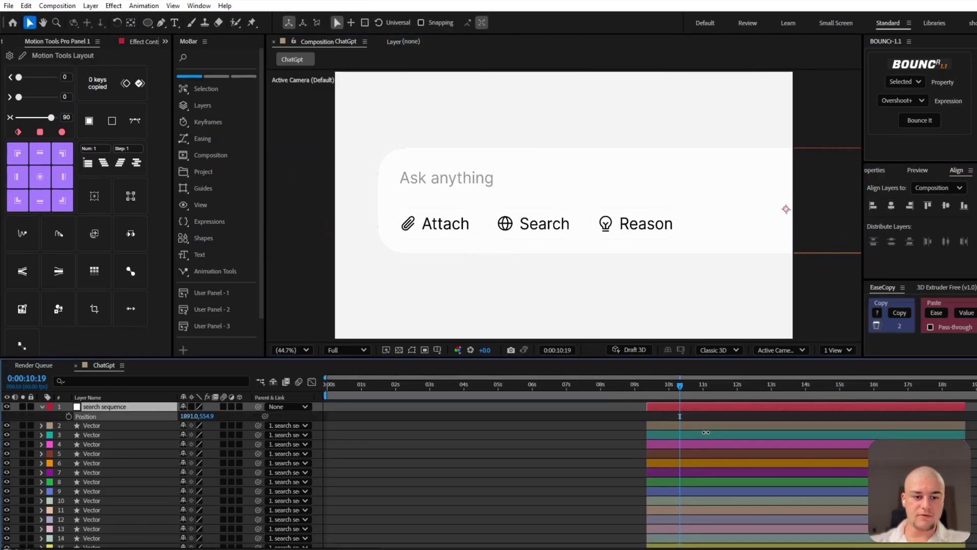
- Go to Camera 2's first Position keyframe at 9:06 and save the project
scroll(656, 422, down, 10)
click(636, 425)
key(u)
key(j)
scroll(610, 412, up, 10)
key(ctrl+s)
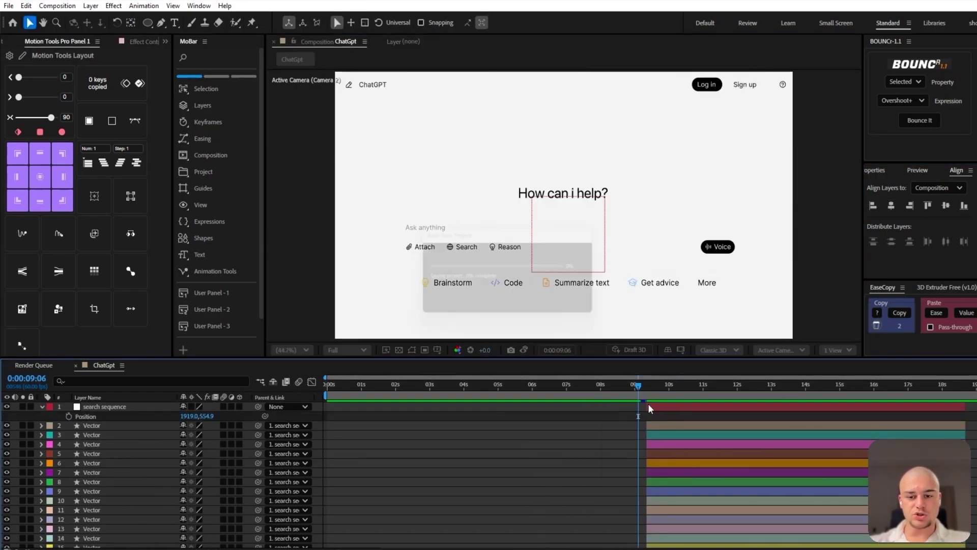
- Extend the search sequence null's start earlier, set its first Scale keyframe at 9:06, and go to Camera 2's second keyframe time at 9:36
click(658, 408)
key(p)
key(s)
click(69, 416)
scroll(665, 495, down, 5)
click(638, 463)
mouse_move(638, 387)
mouse_down()
mouse_move(649, 388)
mouse_move(640, 390)
mouse_up()
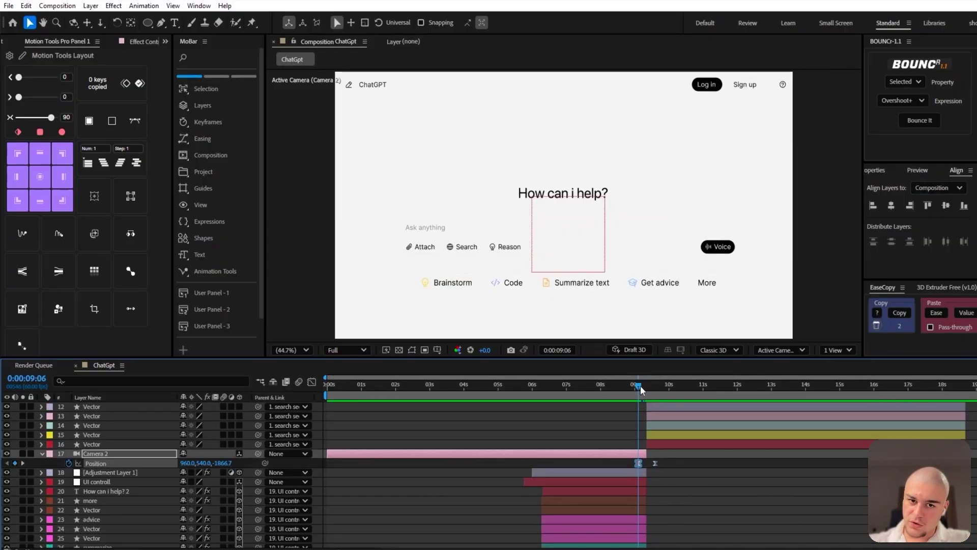
click(656, 383)
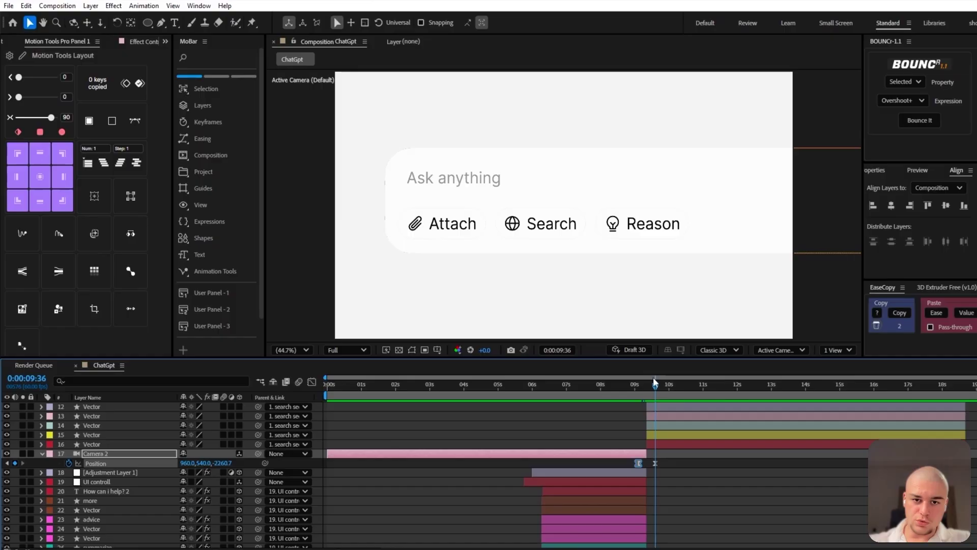
scroll(653, 407, up, 5)
click(649, 407)
text(-39)
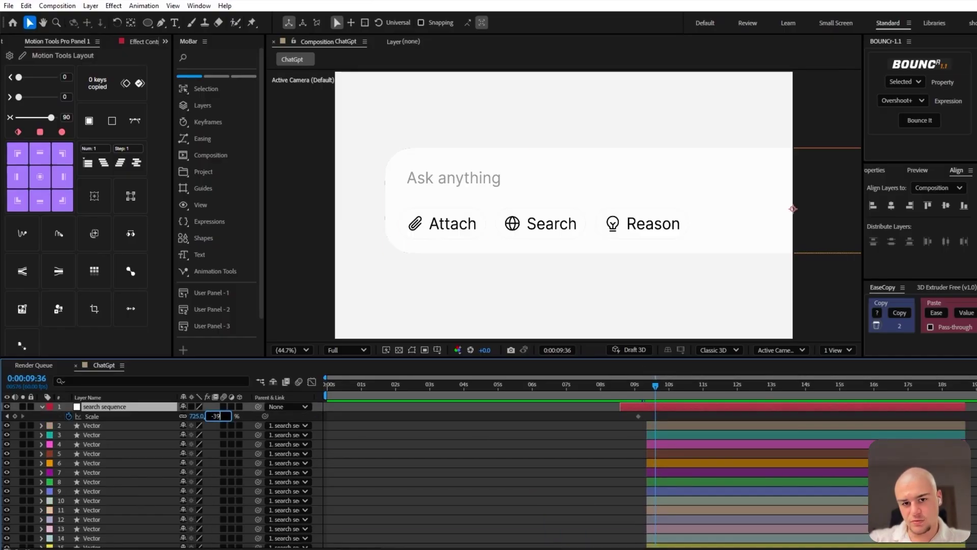
text(0)
key(Return)
key(ctrl+z)
- Keyframe the search sequence null's Scale to shrink from 1184% at 9:06 to a smaller size at 9:36
drag(214, 416, 471, 431)
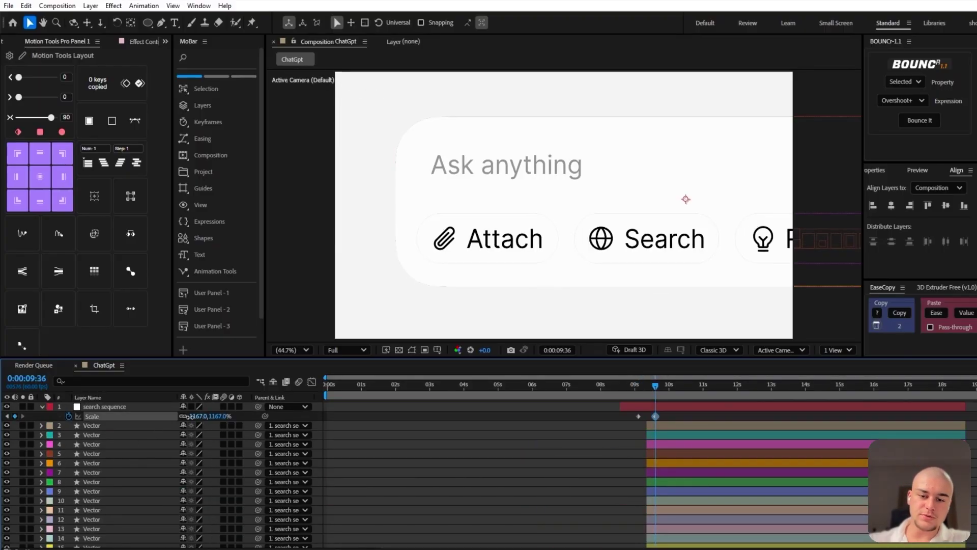
key(s)
drag(204, 416, 116, 418)
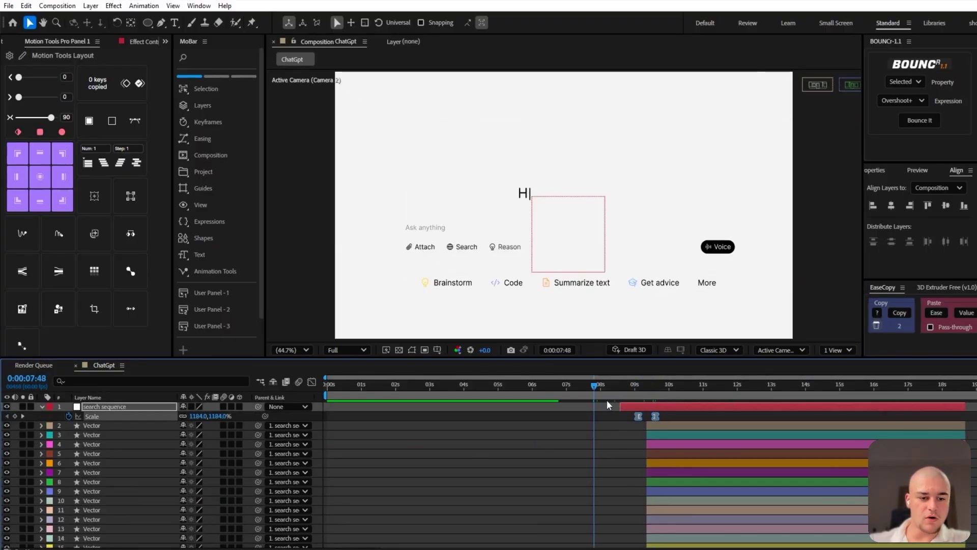
- Create a null object named drag and parent the search sequence null to it
click(90, 5)
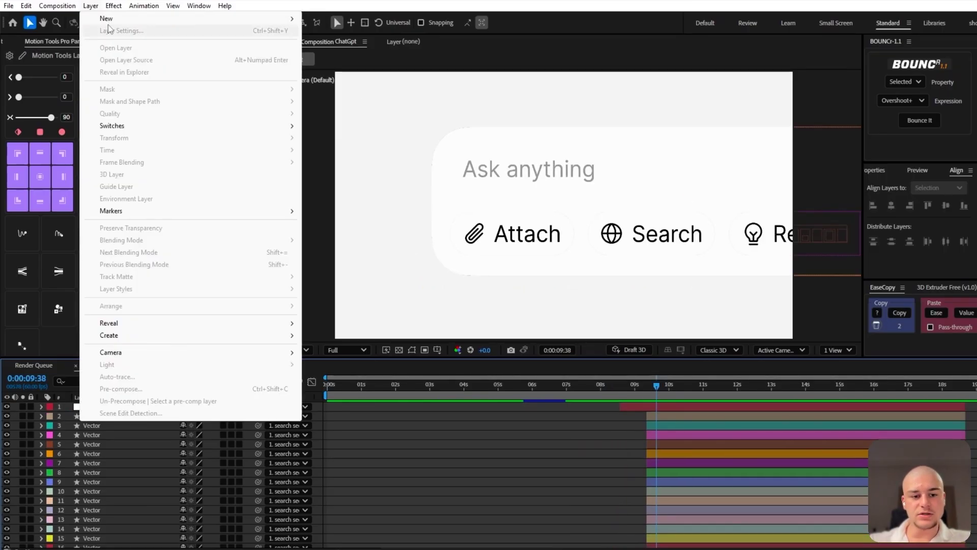
mouse_move(106, 18)
click(335, 67)
key(Return)
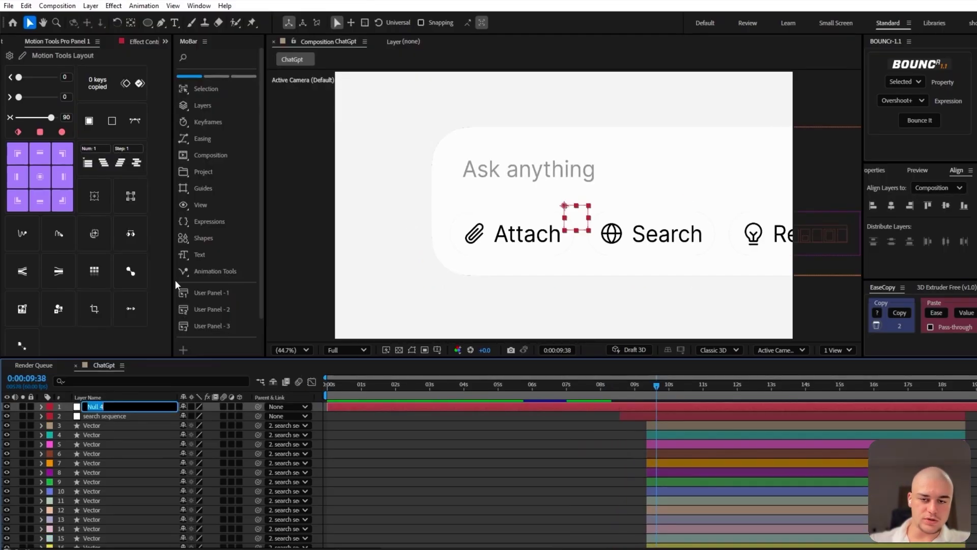
text(drag)
key(Return)
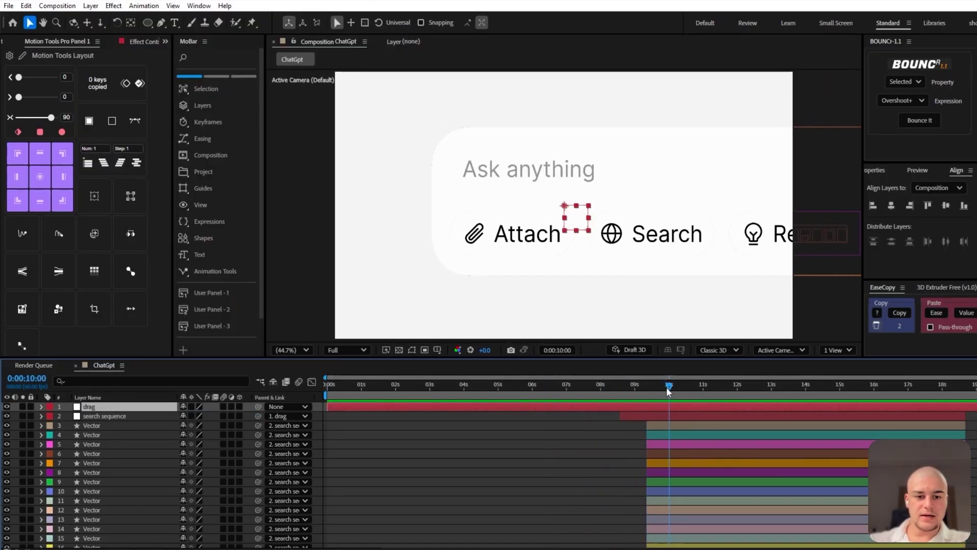
- Keyframe the Ask anything placeholder's Opacity to fade from 100% at 9:29 to 0% within a few frames, with eased keyframes
mouse_move(670, 393)
mouse_down()
mouse_move(647, 399)
mouse_move(652, 387)
mouse_up()
click(138, 309)
scroll(186, 475, down, 1)
click(653, 387)
click(605, 520)
drag(670, 523, 646, 516)
key(F9)
click(677, 522)
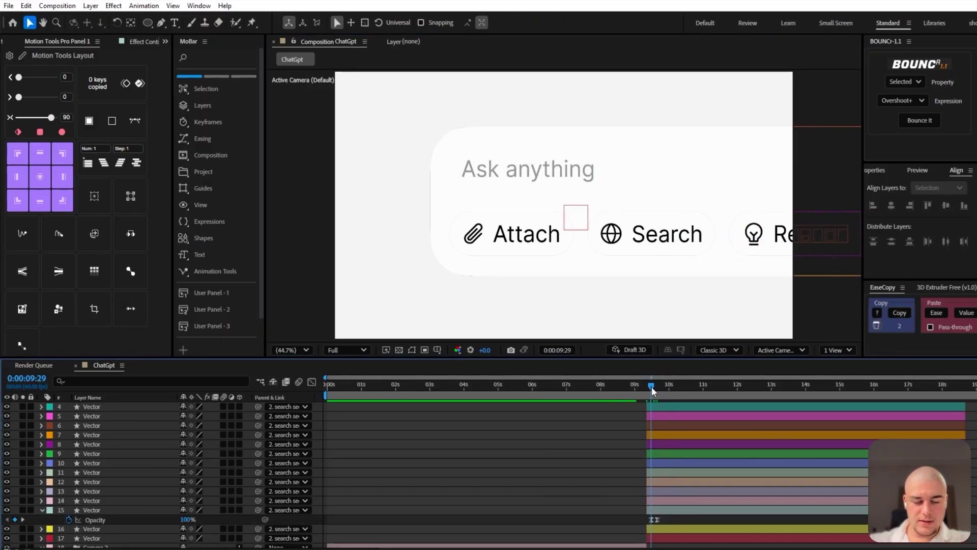
- Add a text layer reading "high income skills in 2026" over the search bar's placeholder
key(ctrl+t)
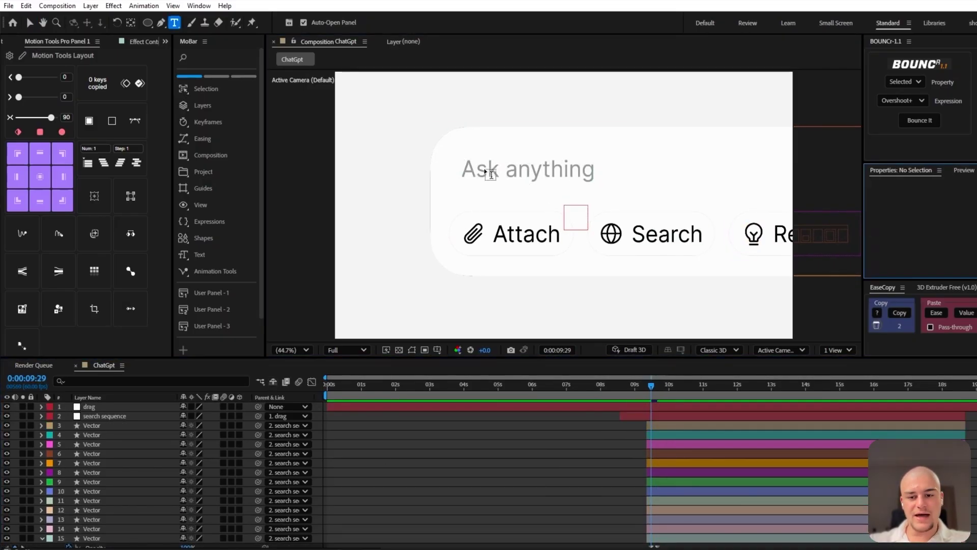
click(489, 170)
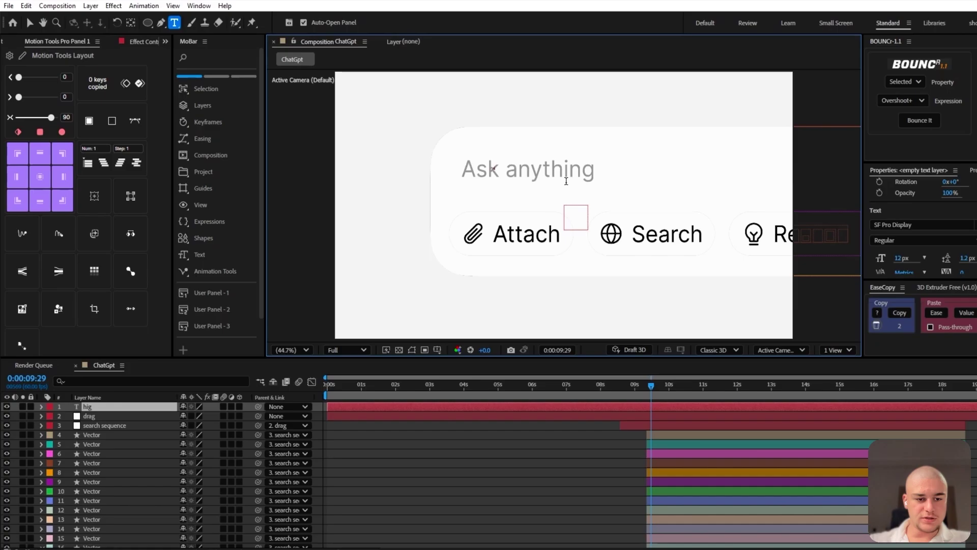
text(high)
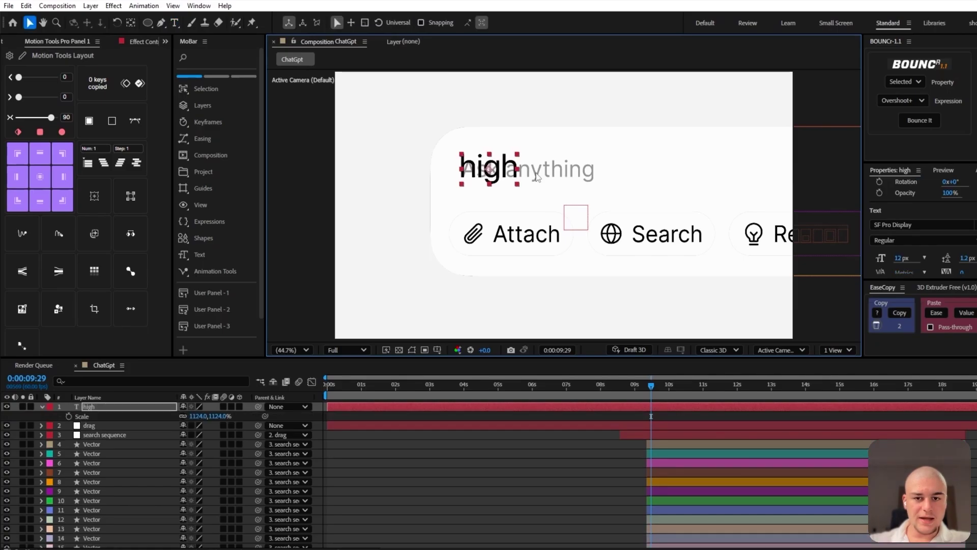
click(537, 172)
drag(652, 386, 657, 388)
scroll(657, 425, down, 10)
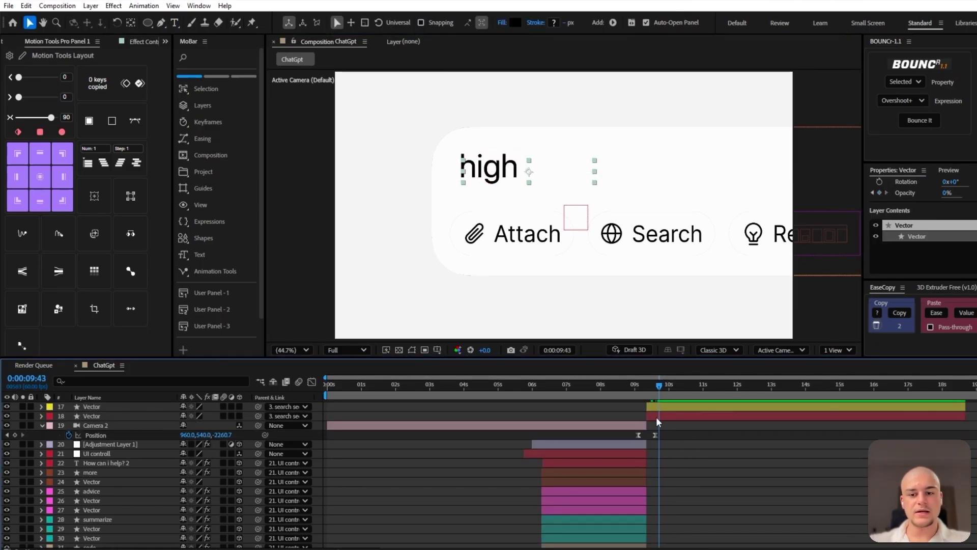
scroll(663, 436, up, 10)
key(ctrl+t)
click(550, 173)
text(income)
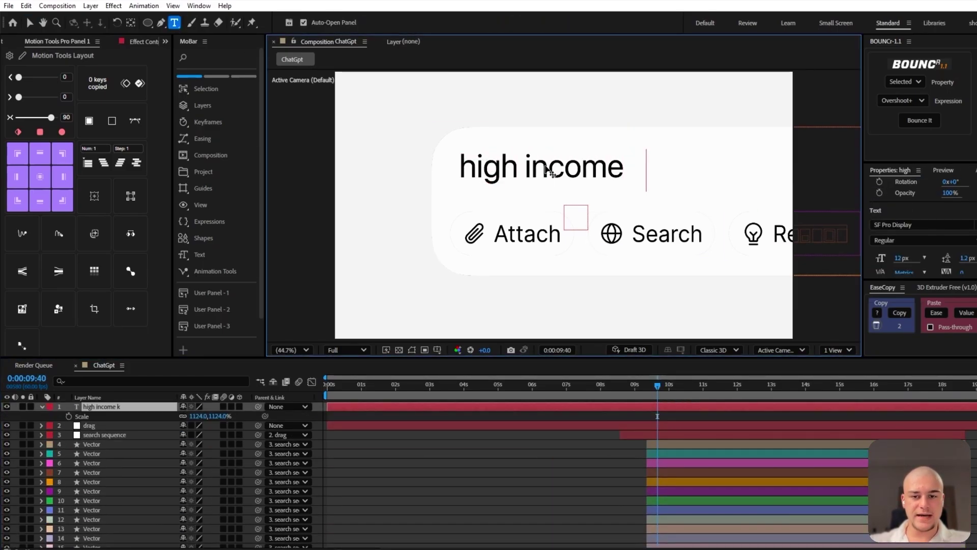
- Centre the text layer's anchor point, scale it down slightly and position it on the search bar's input line
click(29, 23)
click(39, 177)
drag(536, 169, 561, 172)
key(s)
key(s)
drag(203, 416, 168, 416)
drag(565, 172, 555, 173)
click(43, 407)
- Apply the Blinking Cursor Typewriter Console preset to the text layer, show its keyframes and preview it
key(ctrl+space)
text(cons)
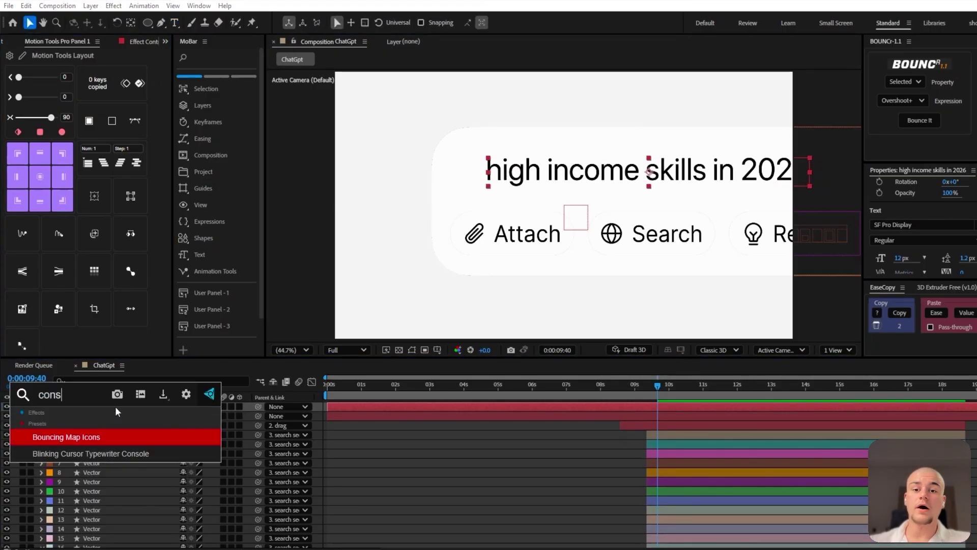
key(Down)
key(Return)
key(u)
key(space)
- Split the typewriter text layer at 9:40, delete the part before it and preview the start
mouse_move(656, 385)
mouse_down()
mouse_move(634, 387)
mouse_move(683, 381)
mouse_move(658, 385)
mouse_up()
shift+click(639, 432)
click(617, 407)
key(ctrl+shift+d)
click(620, 415)
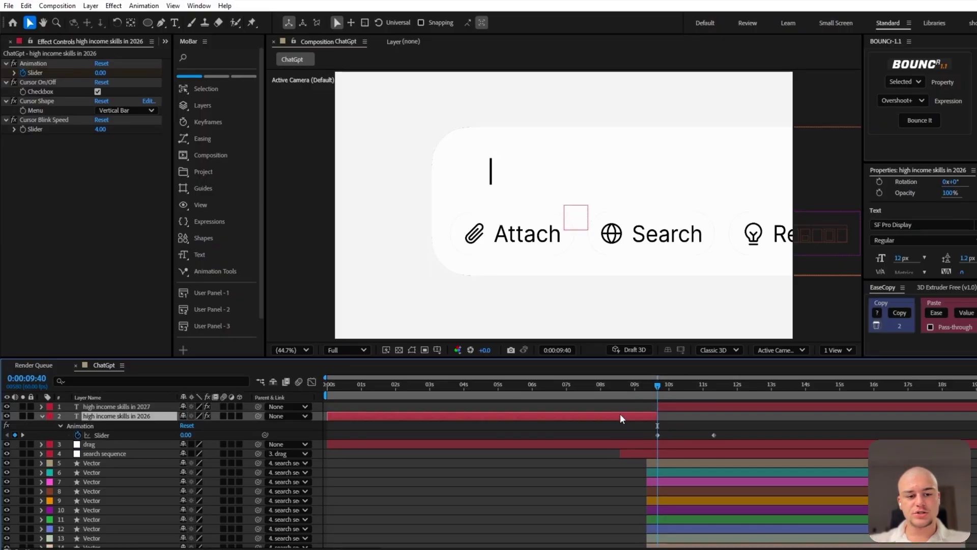
key(Delete)
click(610, 387)
key(space)
key(space)
- Move the typewriter's last Slider keyframe to 11:37 to slow the typing
click(688, 406)
key(u)
drag(714, 426, 723, 425)
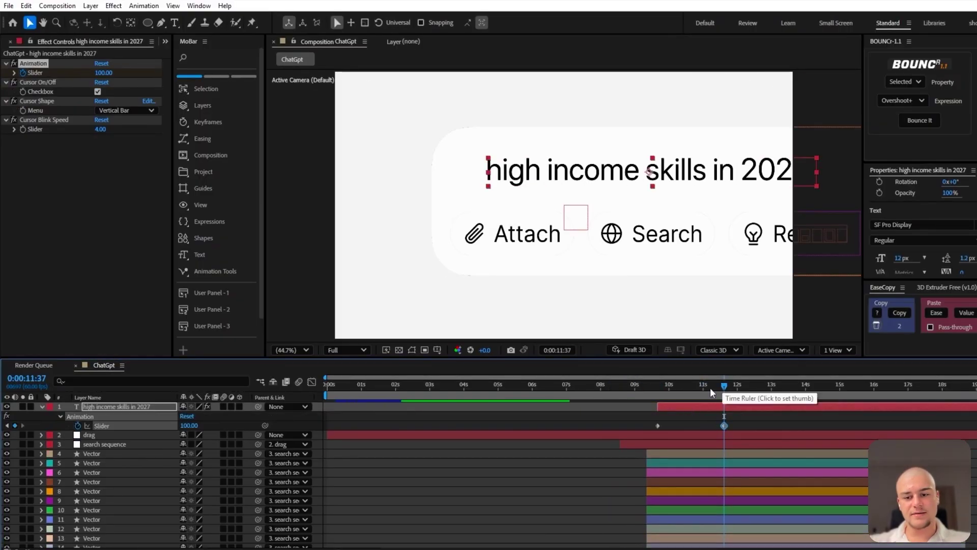
click(42, 407)
- Set a Position keyframe on the drag null at the typewriter's first keyframe, 9:40
click(117, 416)
click(710, 407)
key(u)
drag(724, 385, 657, 385)
click(119, 436)
key(alt+shift+p)
click(706, 386)
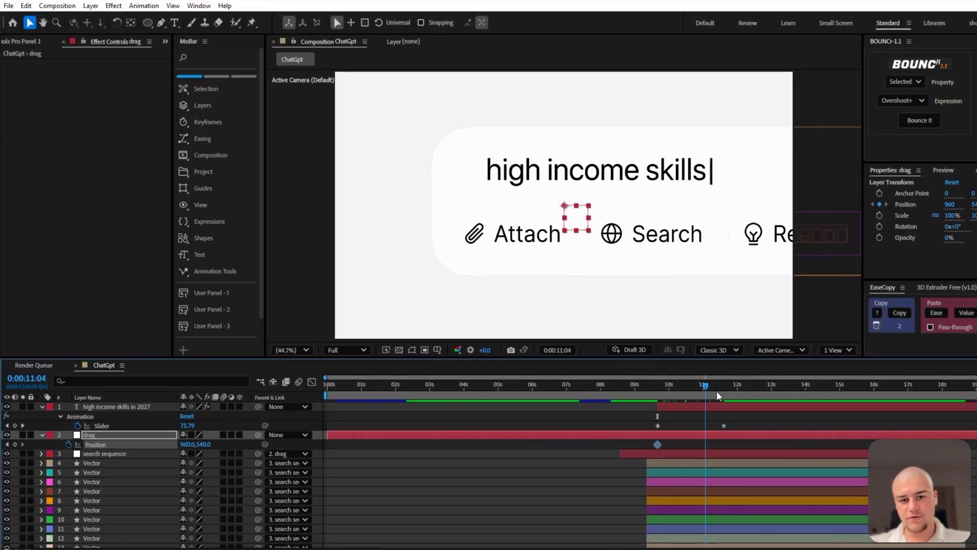
drag(189, 445, 17, 445)
key(ctrl+z)
click(470, 168)
drag(258, 482, 113, 454)
click(122, 435)
drag(190, 444, 41, 449)
key(ctrl+z)
- Parent the text layer to the search sequence null and keyframe the drag null's X position to 477 at 11:37
drag(258, 407, 115, 453)
click(123, 435)
drag(190, 445, 6, 446)
- Ease the text's Slider and the drag null's Position keyframes with 60 influence and preview the typing
drag(737, 419, 627, 445)
click(21, 42)
click(66, 118)
key(Return)
drag(630, 387, 600, 391)
key(space)
key(space)
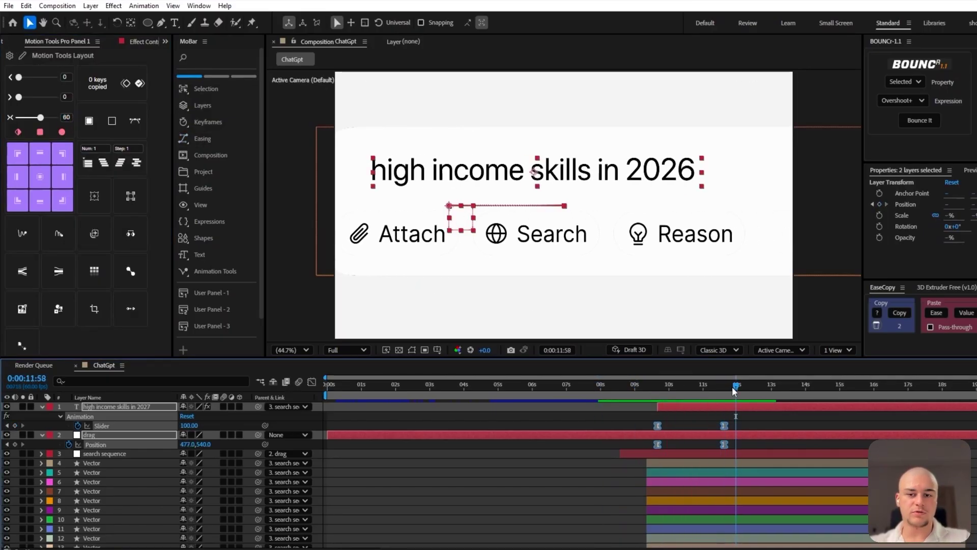
click(580, 479)
click(639, 386)
key(space)
key(space)
- Add a holding Position keyframe to the drag null at 11:59, leaving the Slider without an extra one
click(15, 425)
click(15, 444)
click(741, 427)
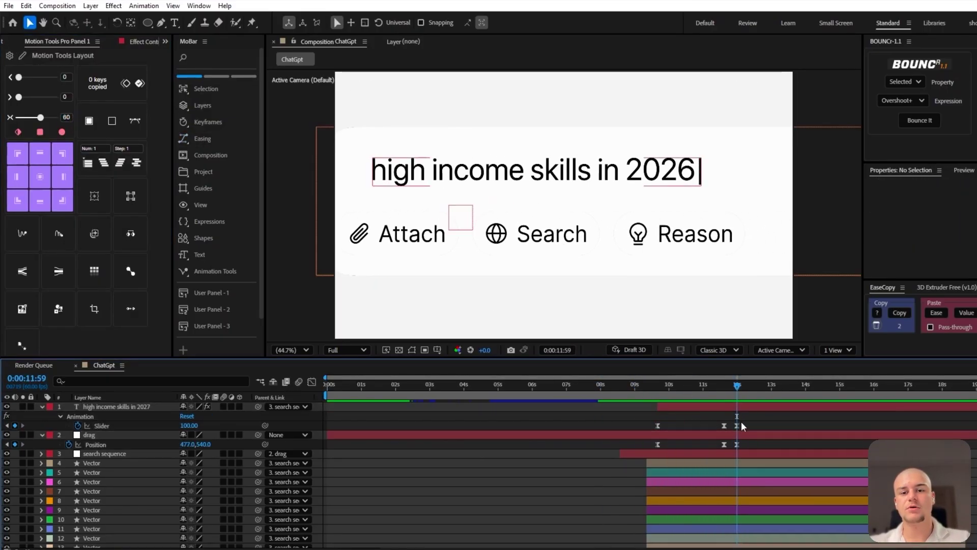
key(ctrl+z)
- Keyframe the drag null's X position at 13:58 past -2266 so the search bar's right end comes into frame
click(735, 436)
drag(810, 396, 805, 395)
drag(204, 444, 65, 484)
key(ctrl+z)
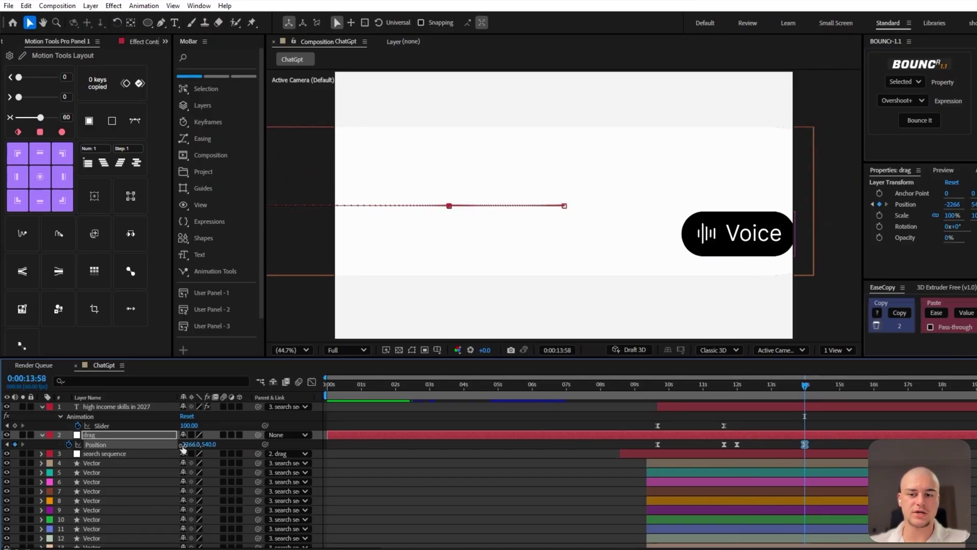
drag(182, 447, 171, 451)
- Delete the Voice button's layers from the search bar
click(651, 239)
key(Delete)
click(629, 246)
key(Delete)
- Switch to Figma and separate the black circular send button and its arrow from the search bar
key(alt+Tab)
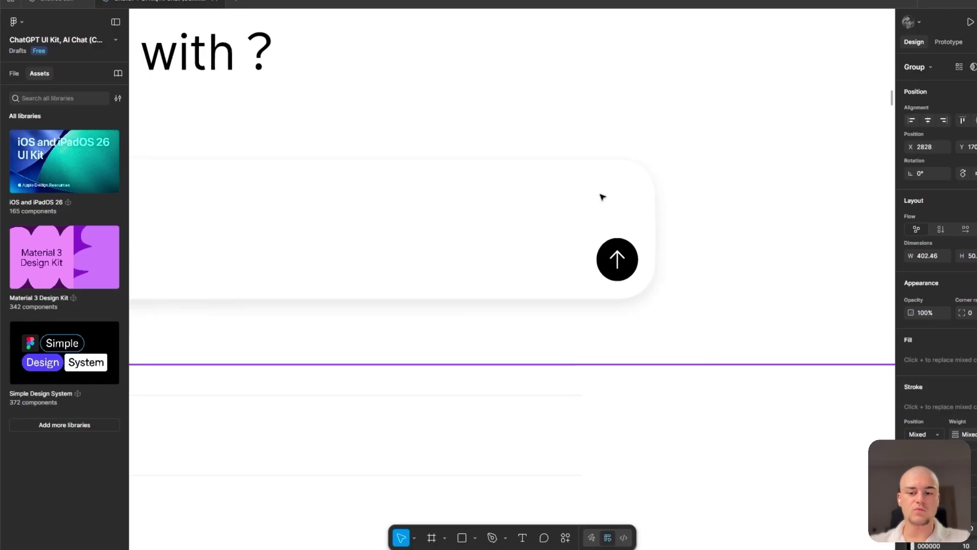
drag(602, 197, 251, 197)
right_click(255, 198)
click(300, 314)
click(265, 261)
drag(264, 260, 484, 313)
click(388, 273)
shift+click(347, 219)
right_click(354, 224)
click(404, 308)
- Send the selected button shapes to After Effects with the export plugin and switch back to After Effects
right_click(433, 267)
mouse_move(465, 423)
click(574, 423)
click(698, 231)
key(alt+Tab)
- Scale the imported send button shapes to 274.3%, place them near the search bar's right end and preview the move
click(114, 407)
click(128, 417)
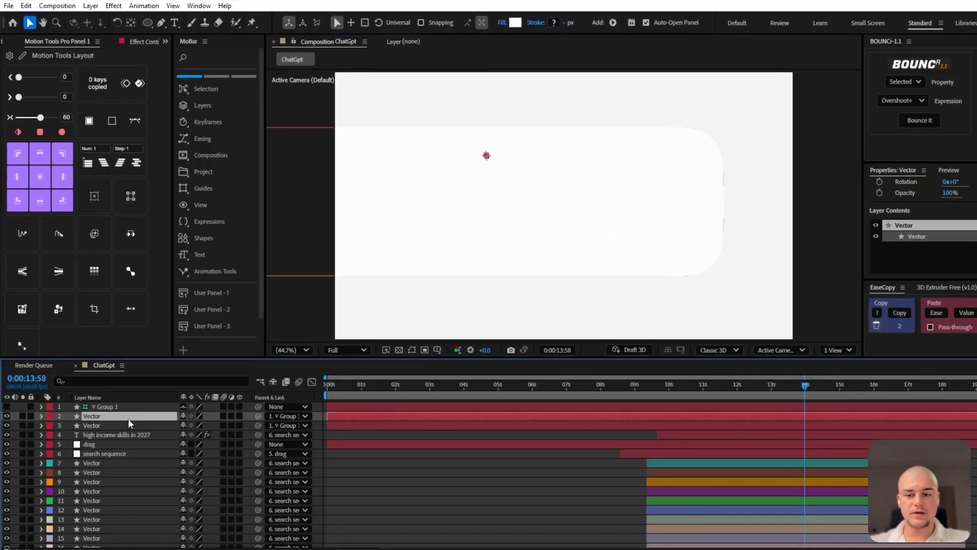
key(s)
drag(199, 425, 278, 426)
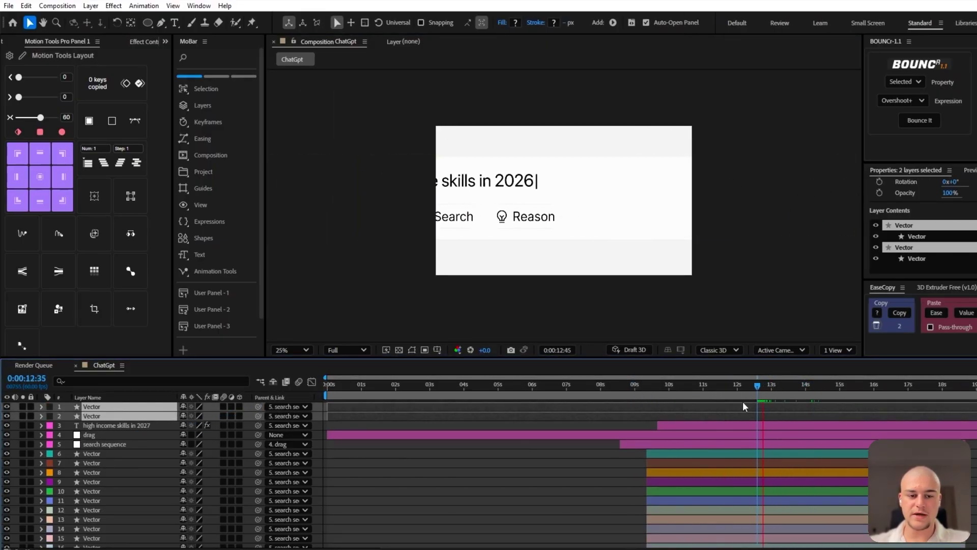
drag(743, 402, 635, 402)
key(space)
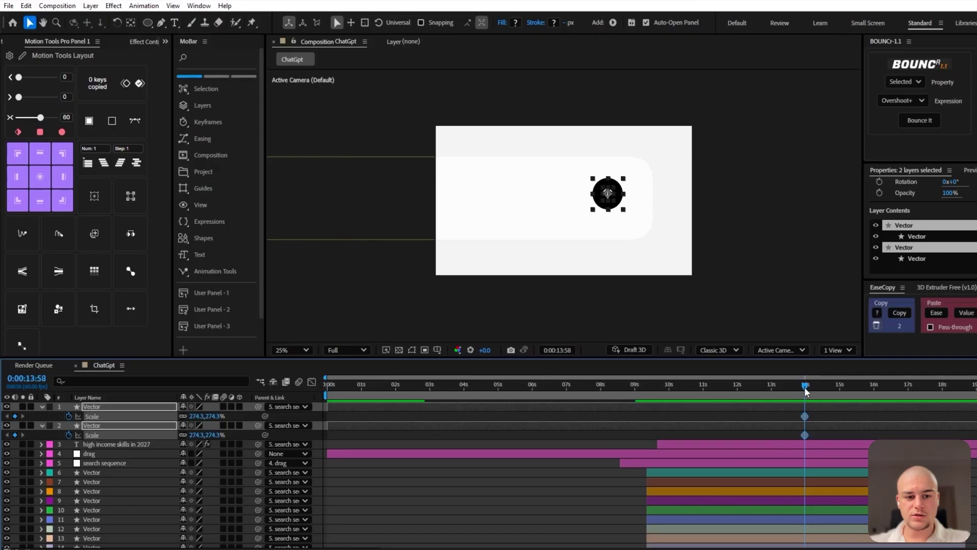
- Keyframe both send button shapes' Scale as a quick eased press starting at 13:58 and returning to 274.3%
drag(795, 411, 815, 439)
drag(818, 417, 821, 416)
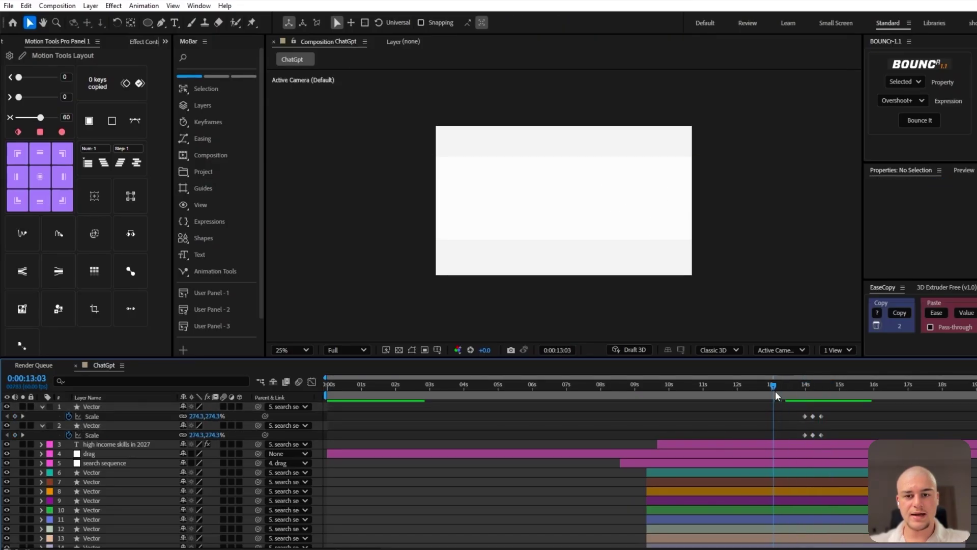
click(789, 390)
click(294, 351)
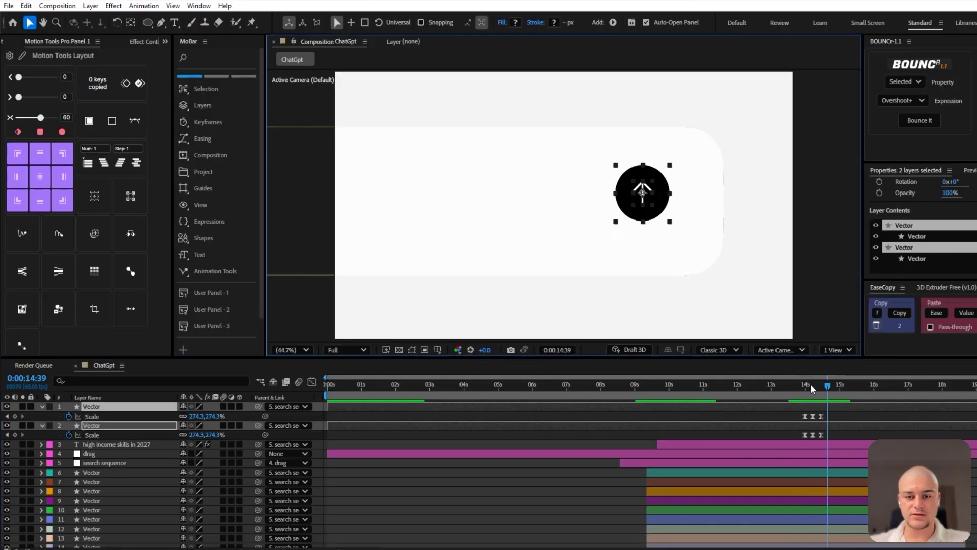
drag(830, 412, 799, 438)
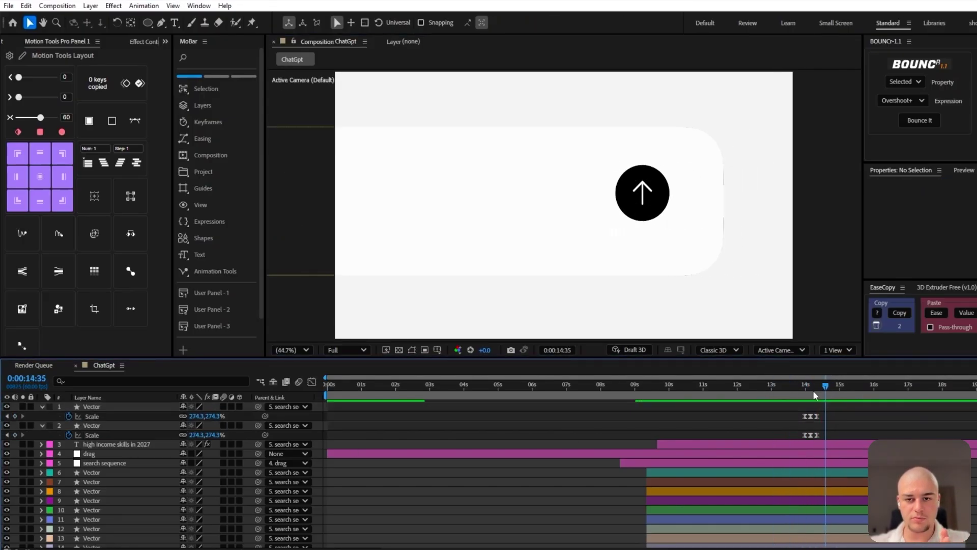
- Collapse the layer properties and make the search sequence layers 3D
key(u)
scroll(118, 491, down, 8)
scroll(152, 491, up, 2)
click(240, 491)
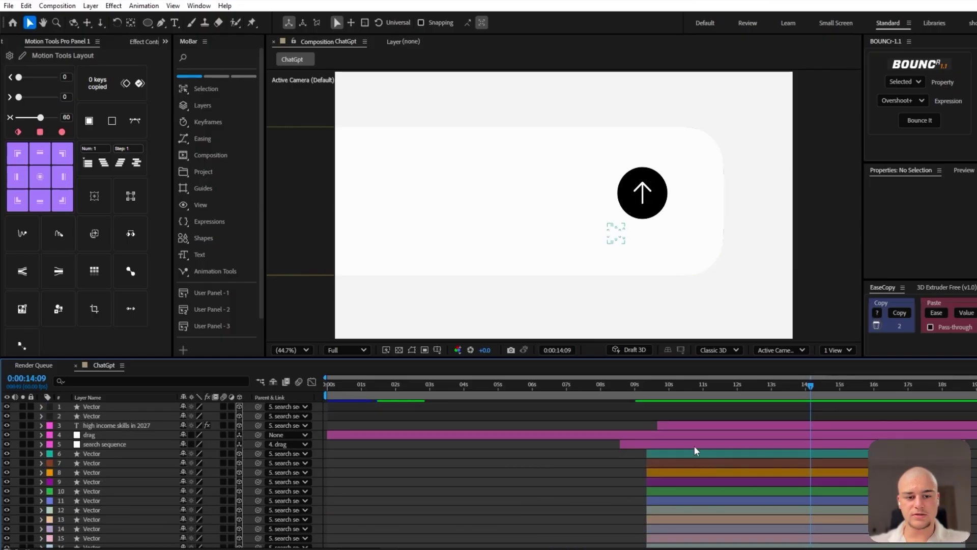
- Preview the search sequence and go to the send button's last Scale keyframe at 14:20
click(650, 392)
drag(650, 392, 745, 397)
key(space)
click(730, 426)
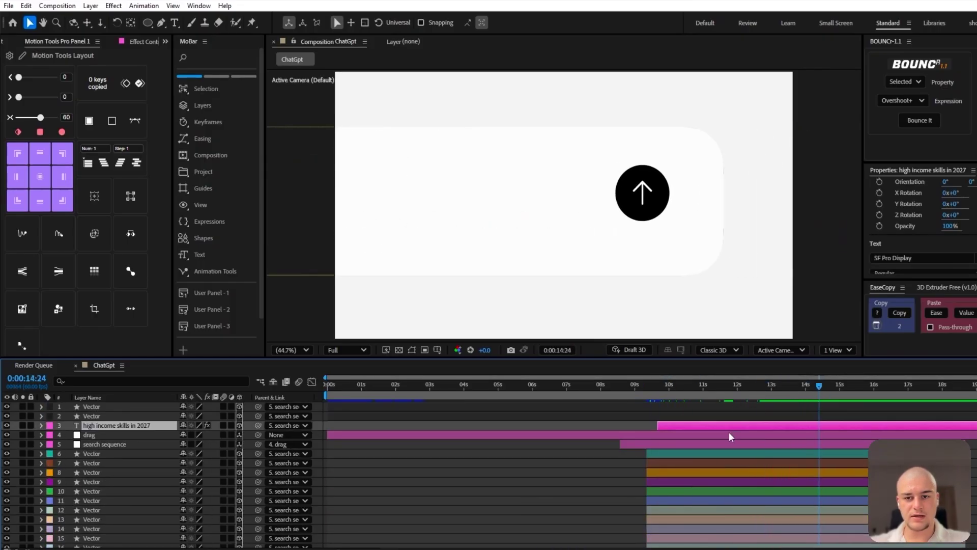
shift+click(729, 435)
click(588, 387)
click(596, 408)
shift+click(596, 416)
key(u)
drag(587, 387, 817, 388)
key(u)
key(ctrl+shift+a)
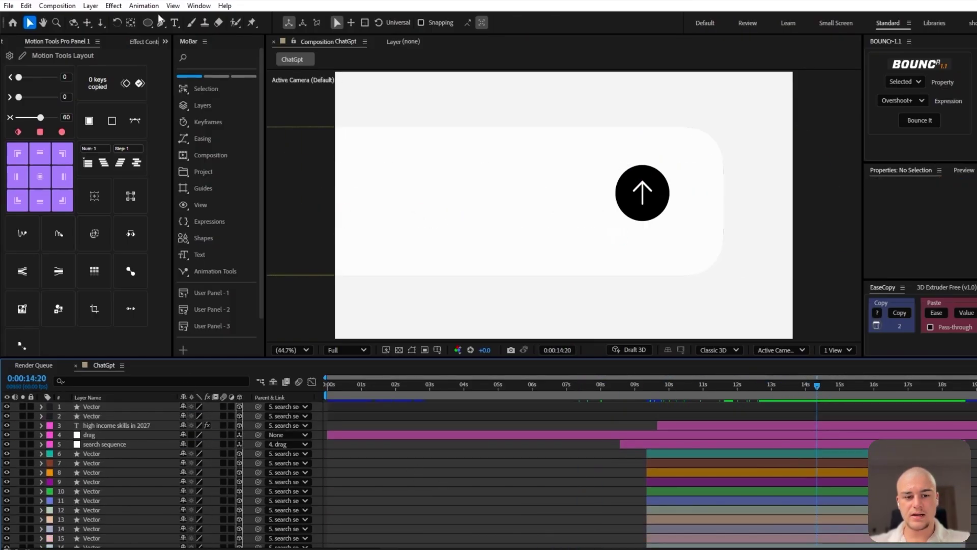
- Create a new camera and set its first Position keyframe at 14:20
click(91, 6)
mouse_move(107, 19)
click(336, 55)
click(648, 393)
key(p)
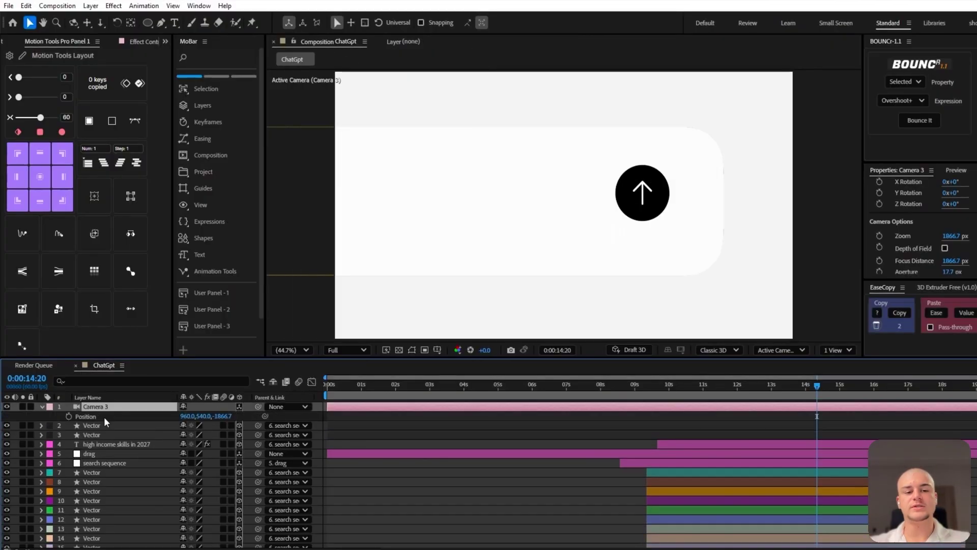
click(69, 416)
- Keyframe Camera 3's X Rotation from 0° at 14:20 to 32° at 14:48 so the search bar tilts out of frame
click(749, 446)
key(u)
key(u)
click(121, 427)
key(u)
click(834, 387)
click(834, 408)
key(r)
key(comma)
key(comma)
key(comma)
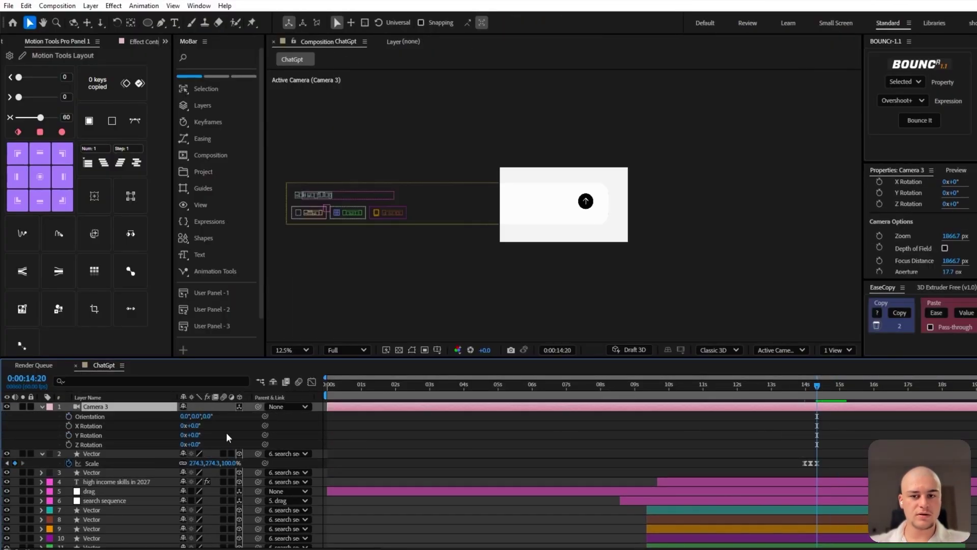
drag(831, 385, 833, 386)
drag(194, 425, 210, 425)
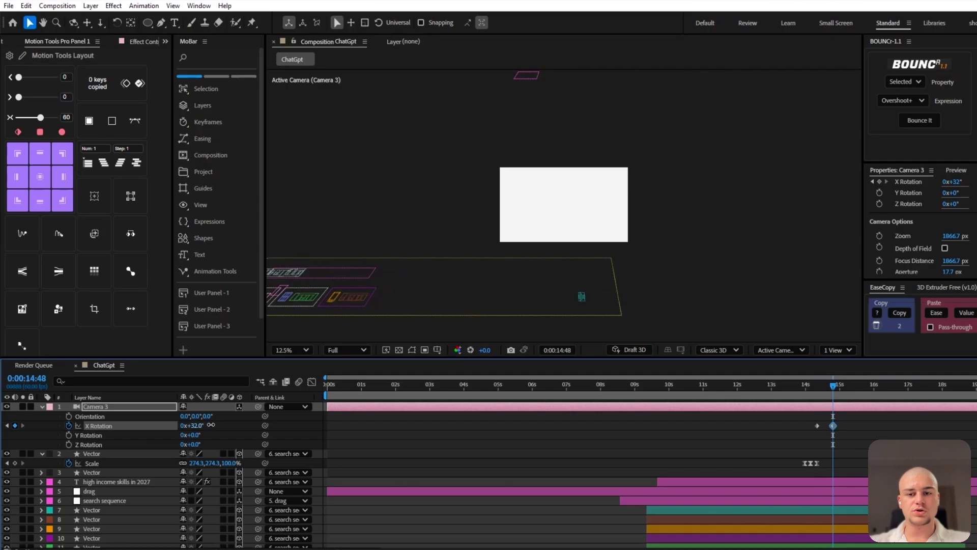
- Ease Camera 3's X Rotation keyframes with 90 influence and enlarge the timeline around them
drag(849, 423, 789, 432)
click(749, 428)
key(equal)
key(equal)
key(equal)
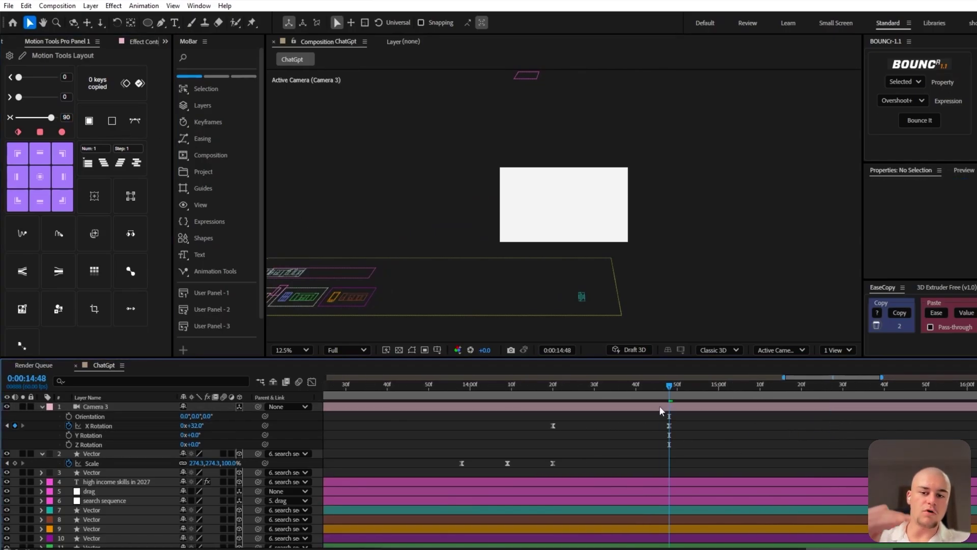
- Move Camera 3's last X Rotation keyframe to 14:40 to quicken the tilt and preview the movement
drag(668, 386, 547, 391)
drag(669, 425, 636, 425)
drag(544, 387, 506, 391)
click(663, 418)
drag(689, 388, 597, 394)
key(shift+F3)
- Split Camera 3 and the search sequence layers at 14:30 and delete the parts after that time
click(312, 382)
click(43, 406)
click(43, 416)
scroll(200, 450, down, 10)
shift+click(161, 454)
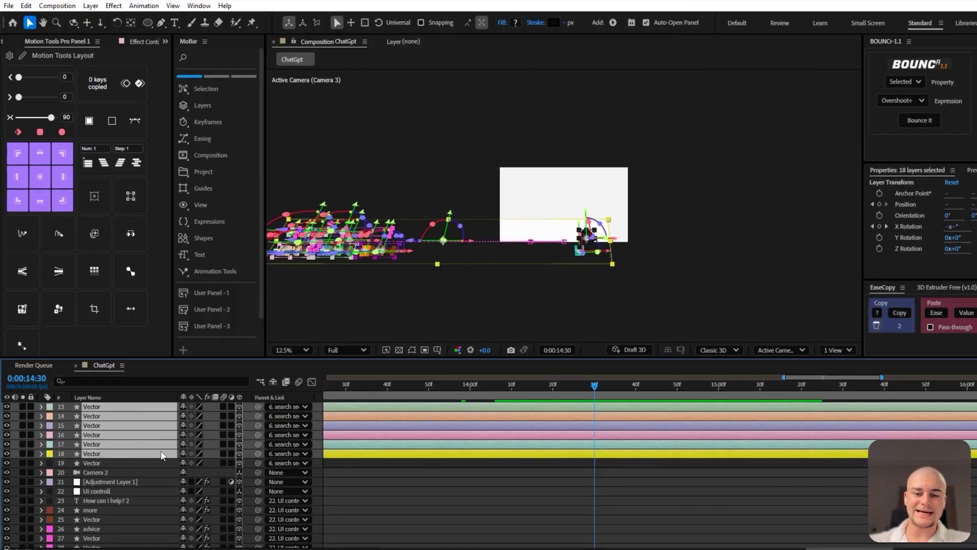
key(ctrl+shift+d)
key(Delete)
scroll(560, 430, up, 10)
key(minus)
key(minus)
key(minus)
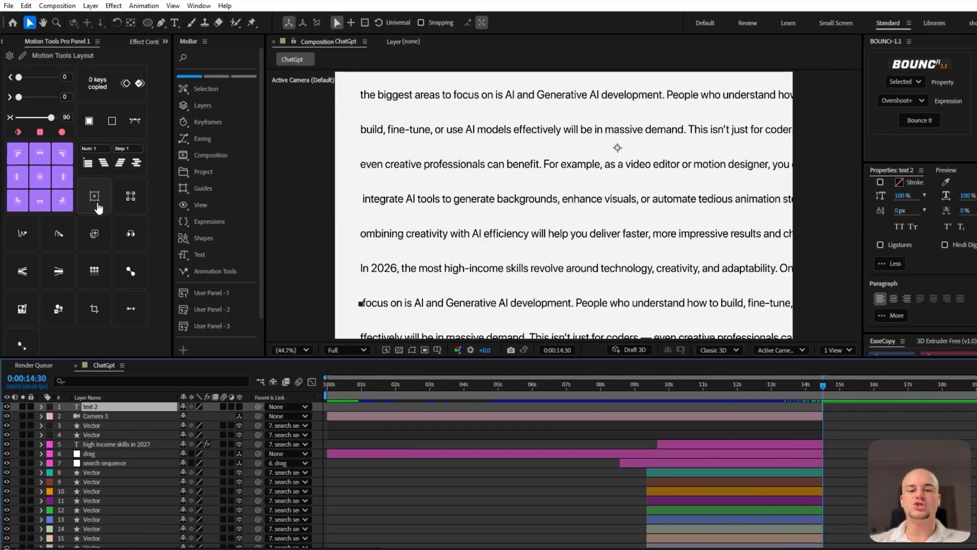
- Control text 2 with a null and keyframe the null's Position from 14:20 to 14:40 so the text shifts down
click(50, 424)
click(775, 427)
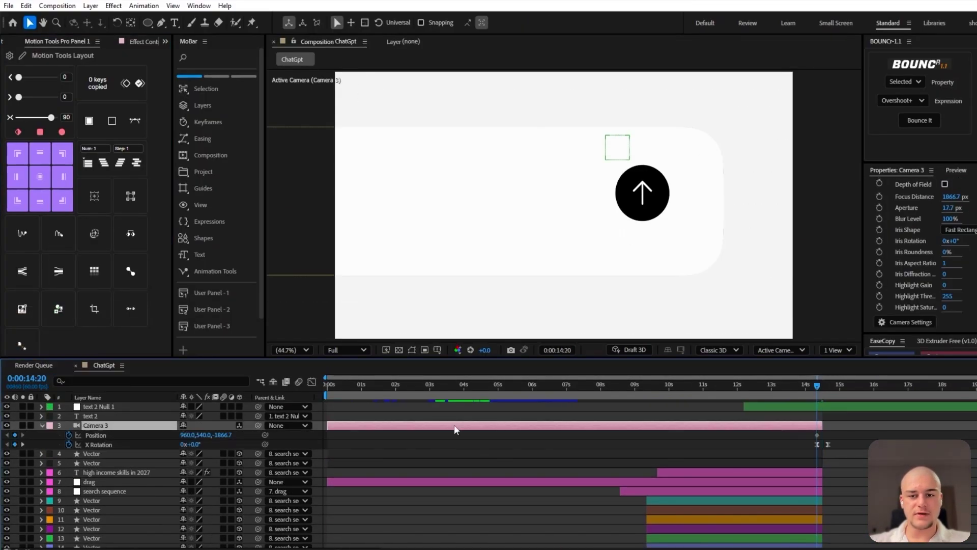
drag(241, 421, 294, 421)
- Copy the ease from Camera 3's X Rotation keyframes to the text null's Position keyframes and preview the transition
drag(839, 460, 810, 450)
drag(900, 334, 900, 266)
click(899, 299)
drag(840, 411, 811, 420)
click(936, 299)
click(798, 385)
key(space)
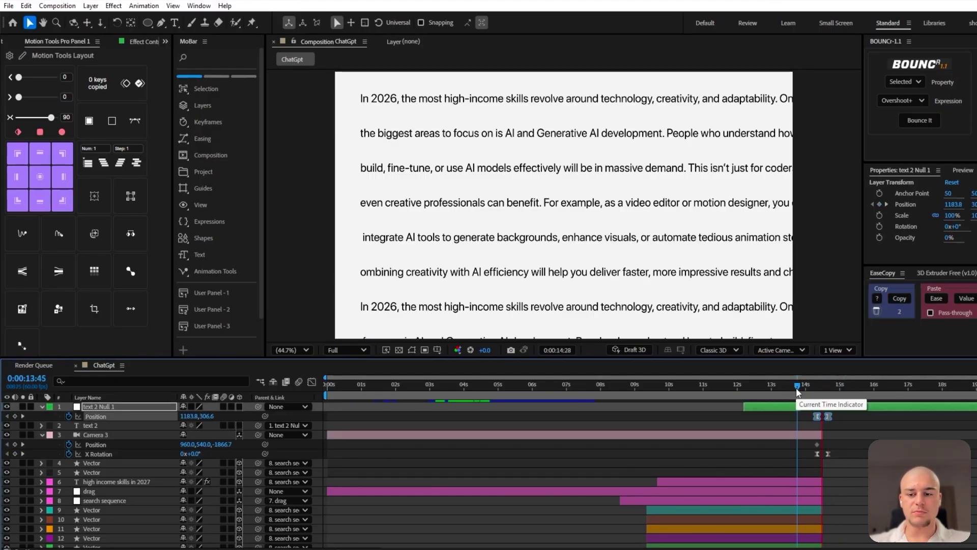
click(837, 386)
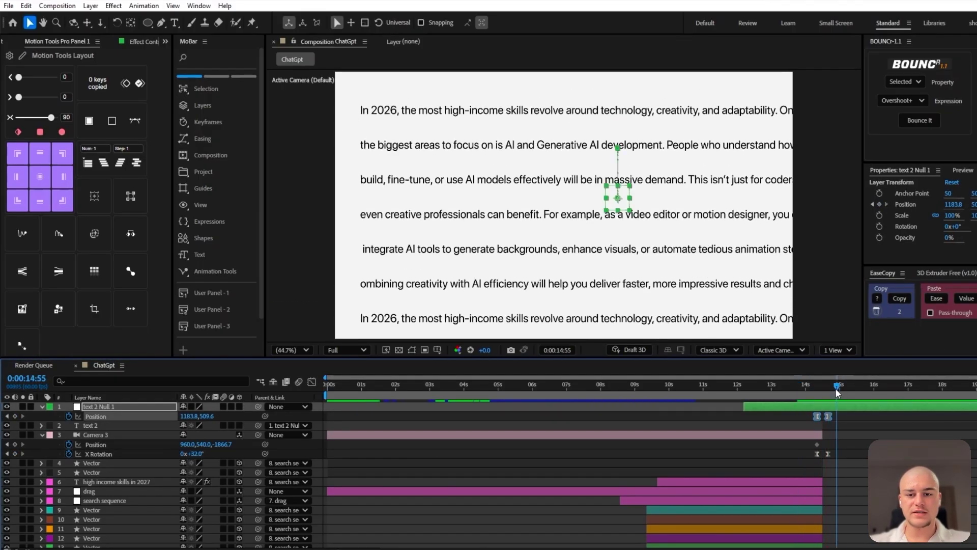
- Find "conso" in the effect search, apply the cursor typing preset to text 2, start its Slider keyframes just after 14:20 and preview
key(u)
click(141, 425)
key(ctrl+space)
text(conso)
key(Return)
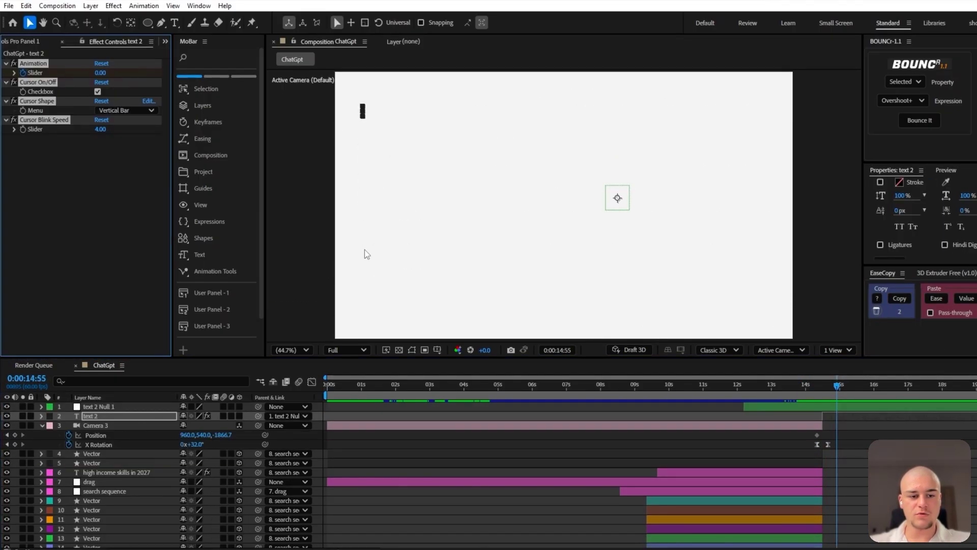
key(u)
drag(819, 391, 819, 392)
click(796, 397)
key(space)
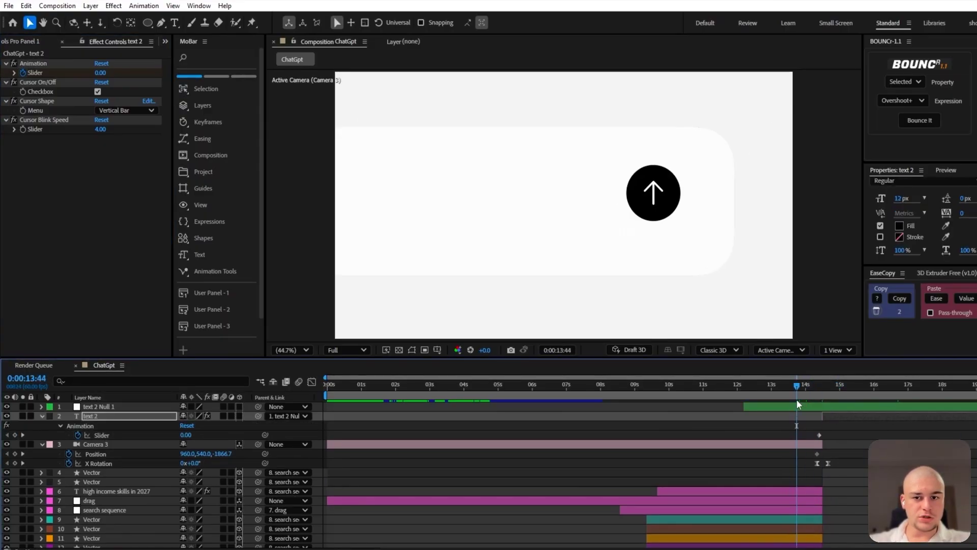
key(space)
click(799, 393)
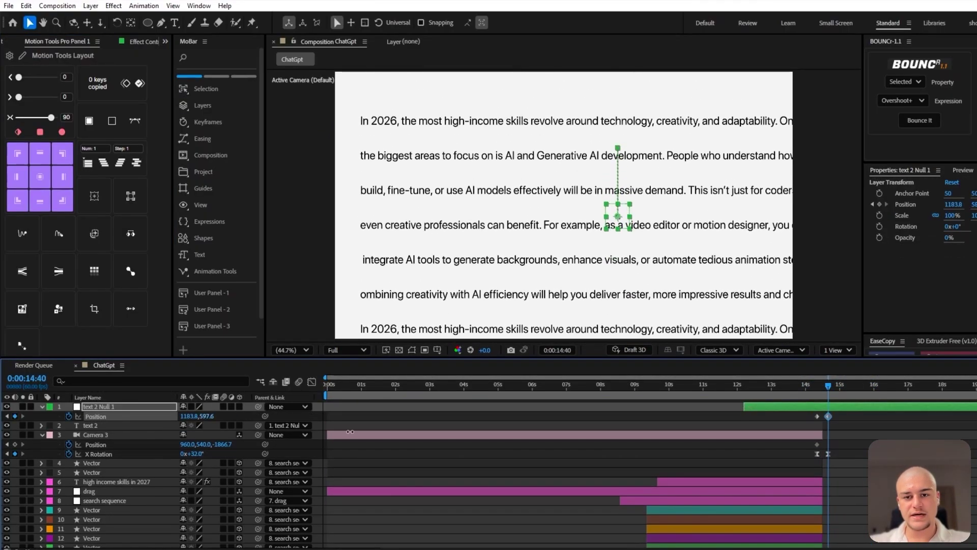
- Set the text null's Y position to 509.6 at 14:40, give its Position keyframes Camera 3's X Rotation ease, and preview
drag(350, 431, 312, 432)
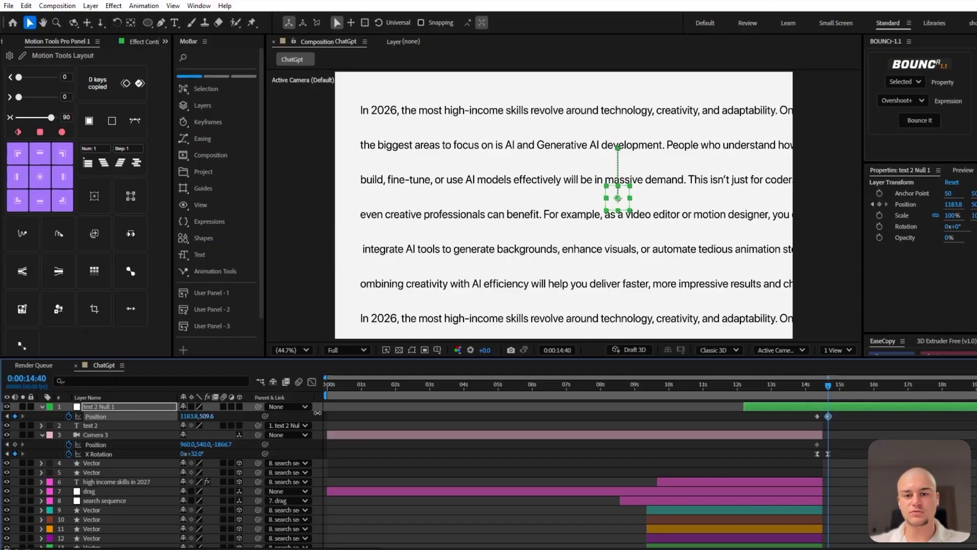
drag(837, 458, 808, 451)
drag(885, 334, 885, 266)
click(899, 298)
drag(838, 413, 806, 418)
click(798, 395)
key(space)
key(space)
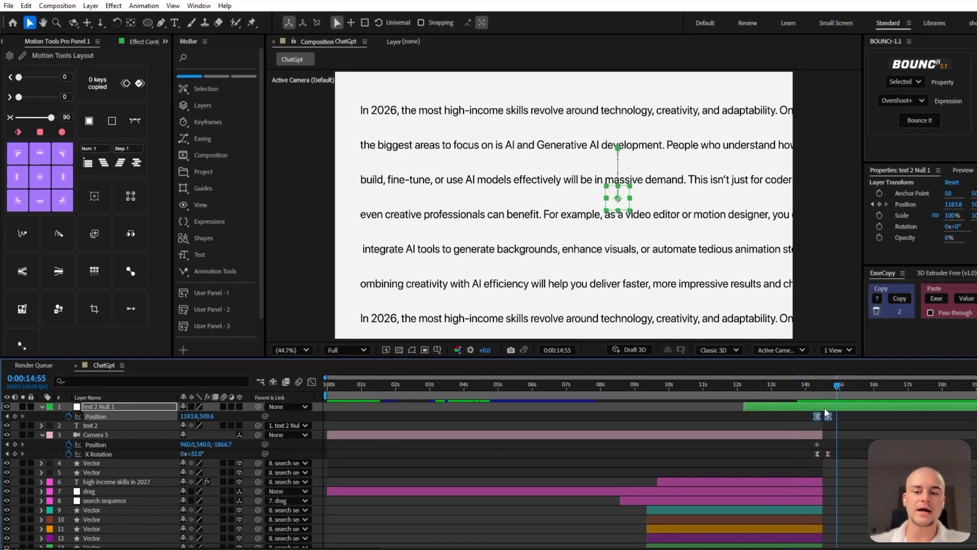
- Find "conso" in the effect search, apply the typing preset with vertical bar cursor to text 2, and show its keyframes
key(u)
click(142, 419)
key(ctrl+space)
text(conso)
key(Return)
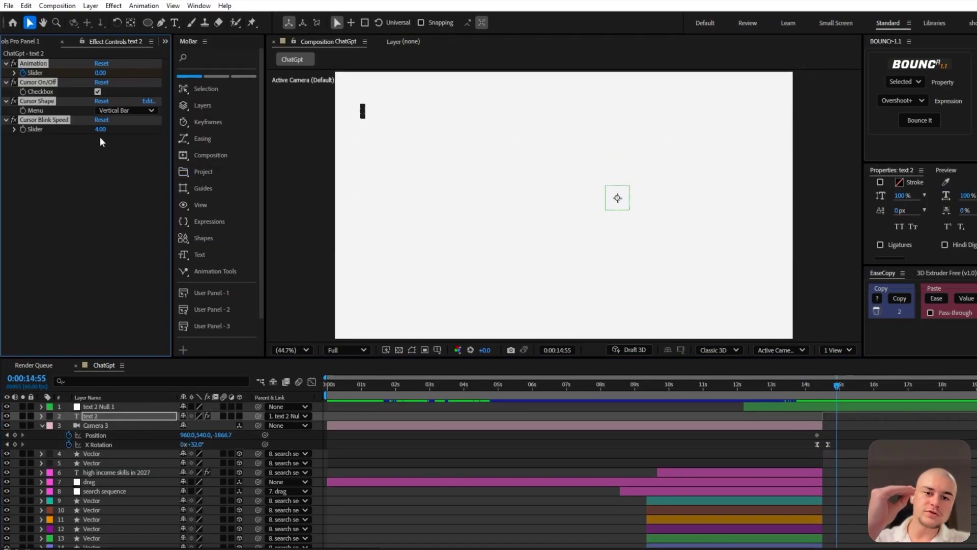
click(123, 416)
key(u)
- Preview the typing effect and shift text 2's Slider keyframes to start at about 15:06
click(836, 435)
click(790, 393)
key(space)
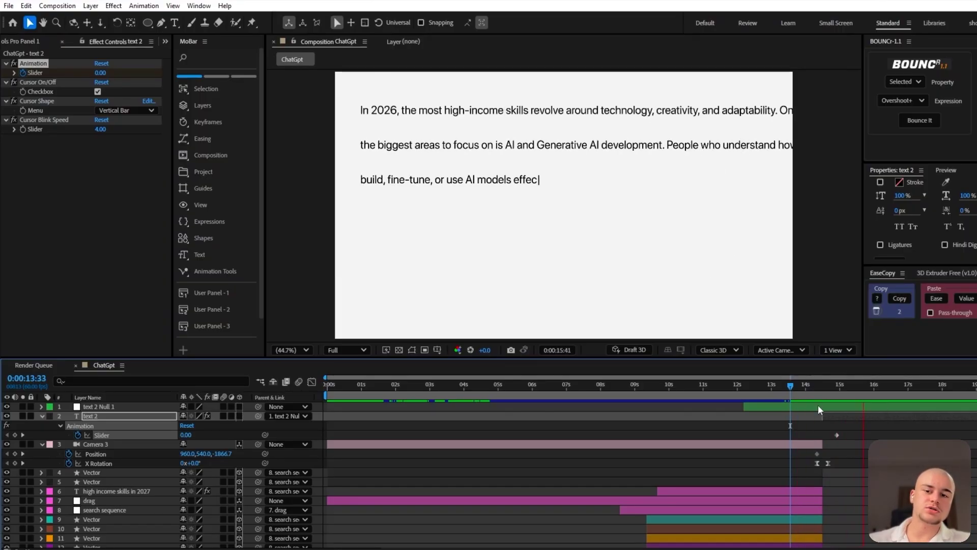
key(space)
drag(974, 436, 974, 435)
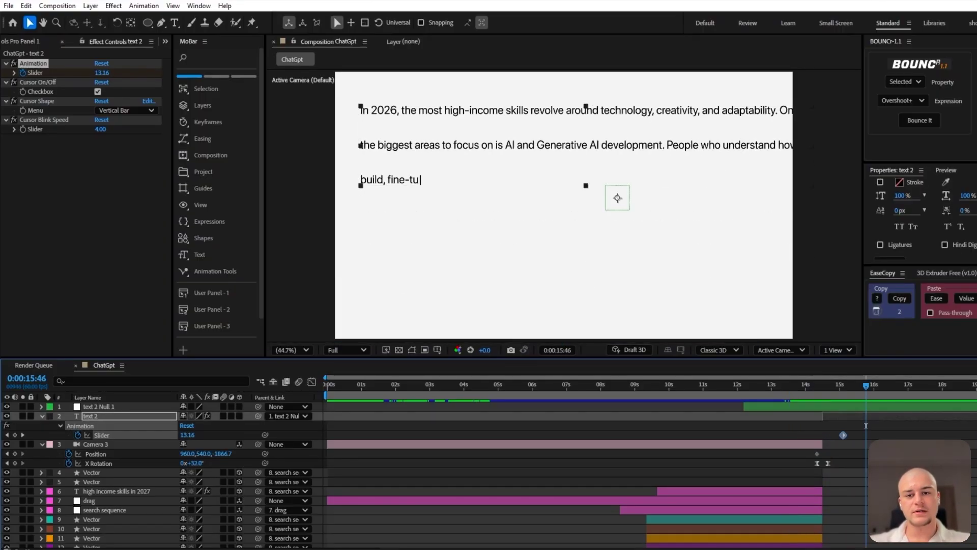
click(793, 387)
key(space)
key(space)
- Shift text 2's Slider keyframes to start at about 14:24 and preview the typed response
drag(843, 435, 819, 435)
click(787, 390)
key(space)
key(space)
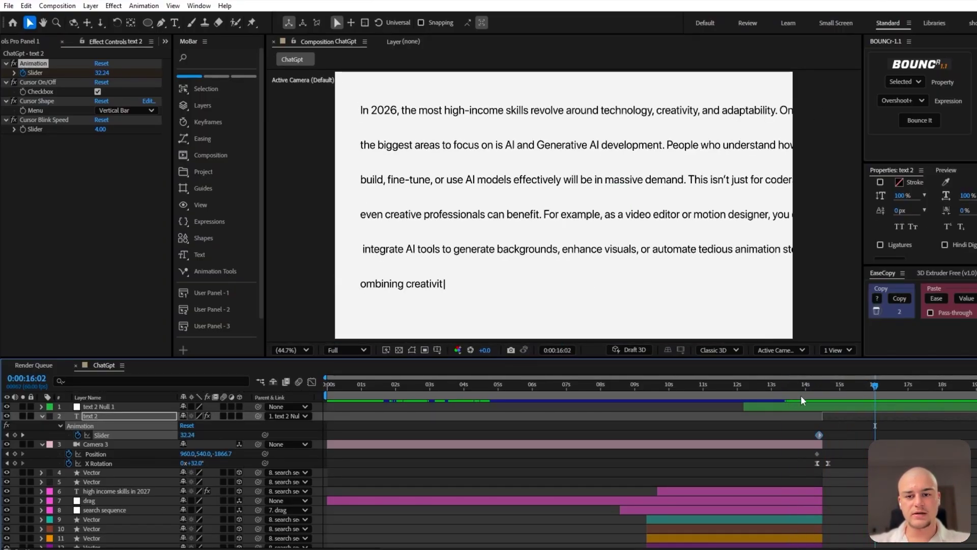
click(837, 392)
key(space)
key(space)
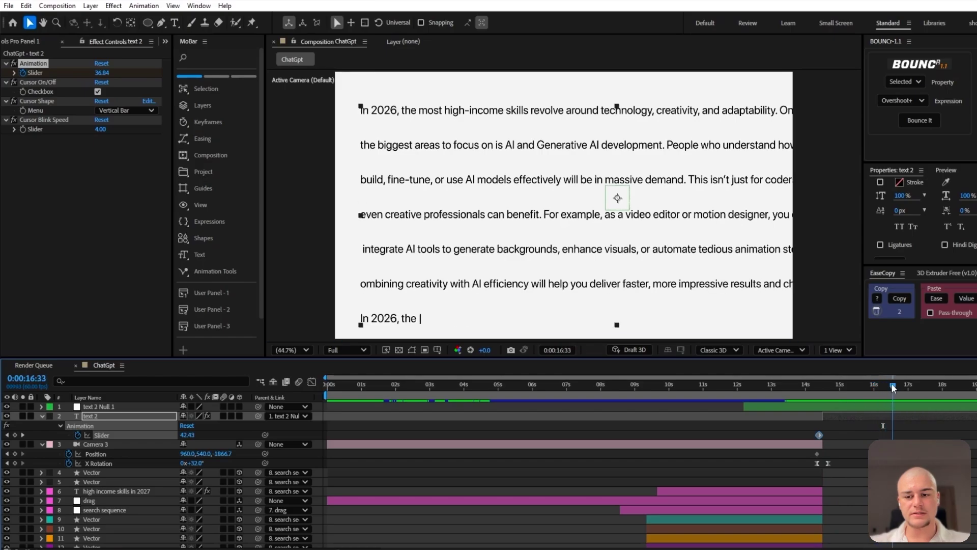
drag(892, 385, 897, 386)
drag(898, 210, 861, 210)
key(ctrl+z)
scroll(916, 216, up, 1)
drag(946, 220, 962, 203)
key(ctrl+z)
key(space)
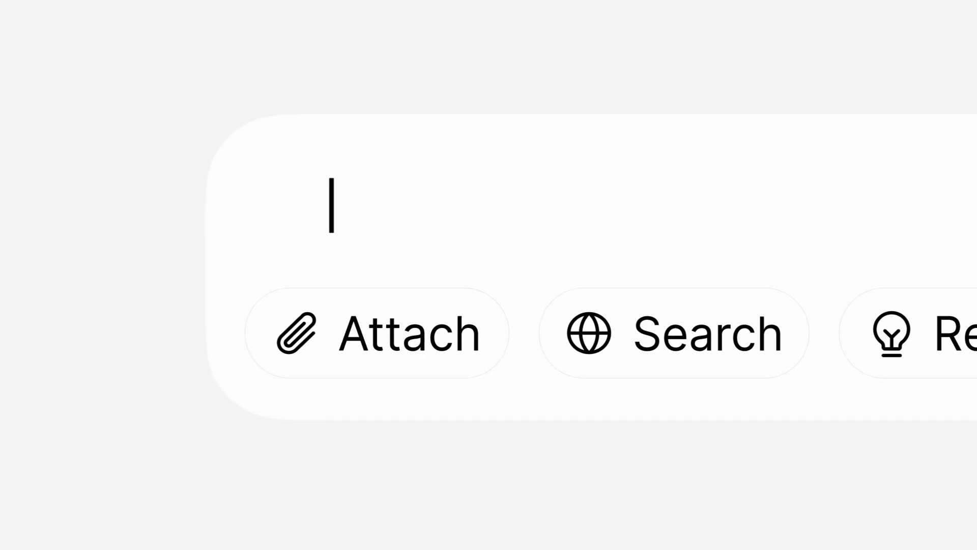
text(high income skills in 202)
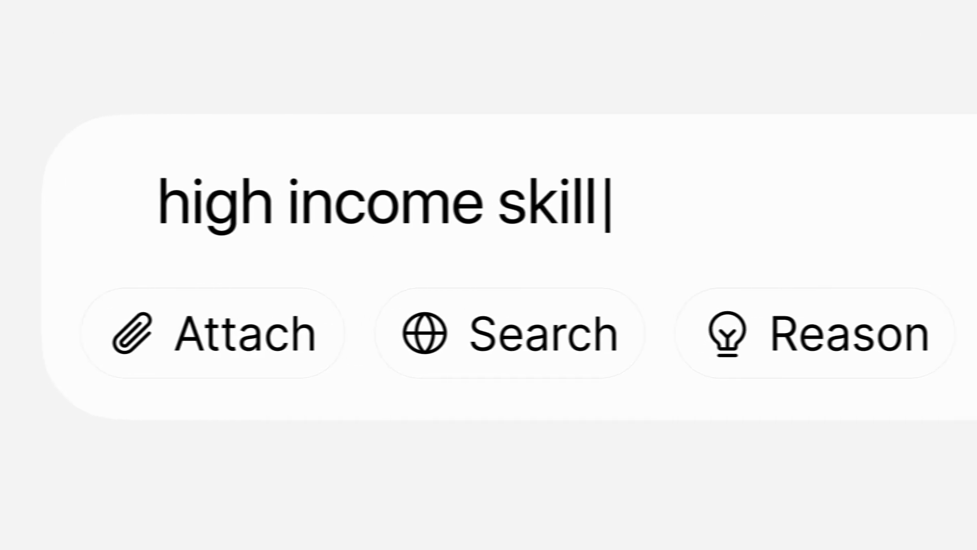
text(6)
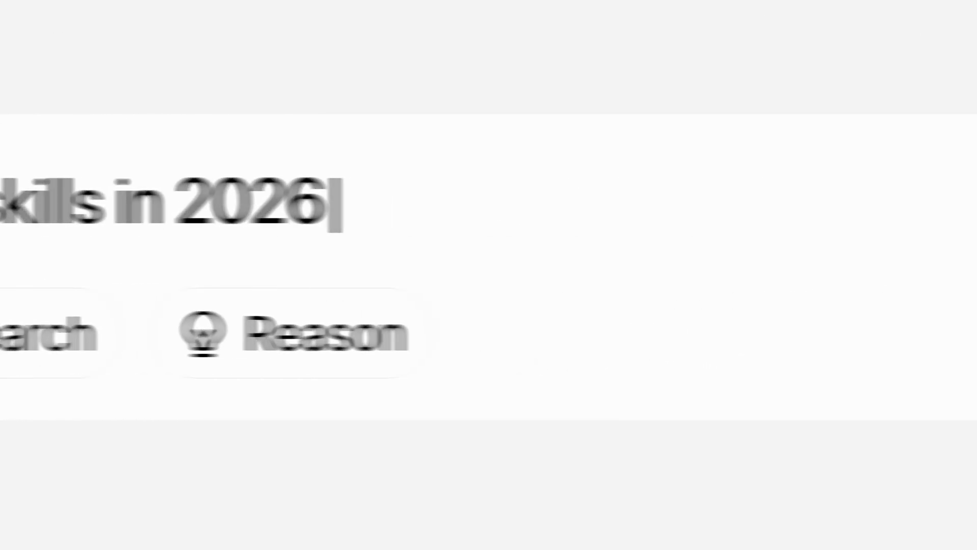